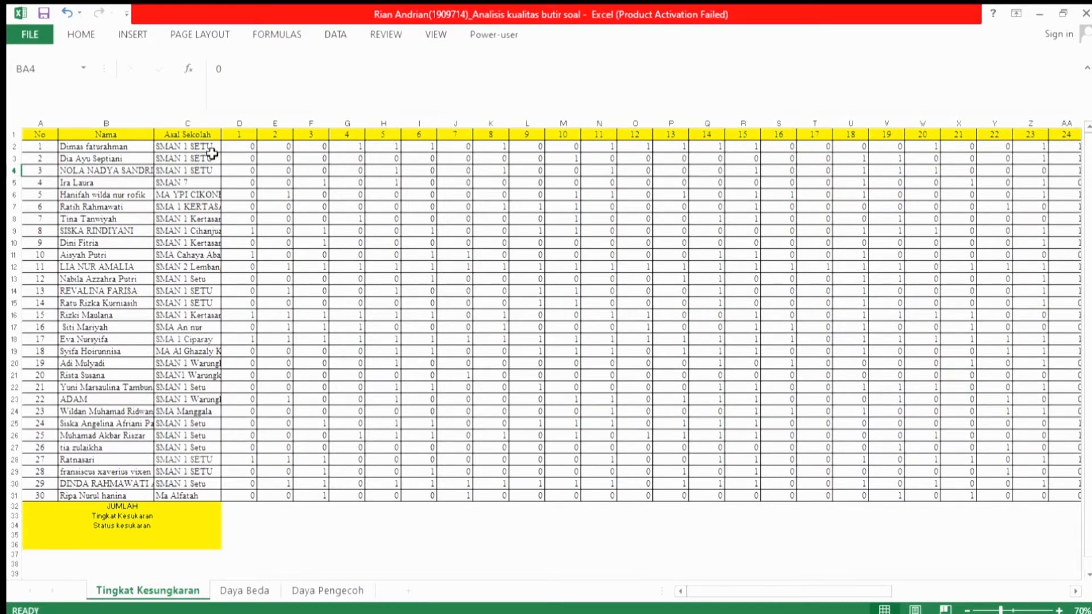
Step: Total the first student's answers in BB2 with =SUM(D2:BA2) and fill the formula down the jumlah column to row 31
scroll(969, 590, right, 2)
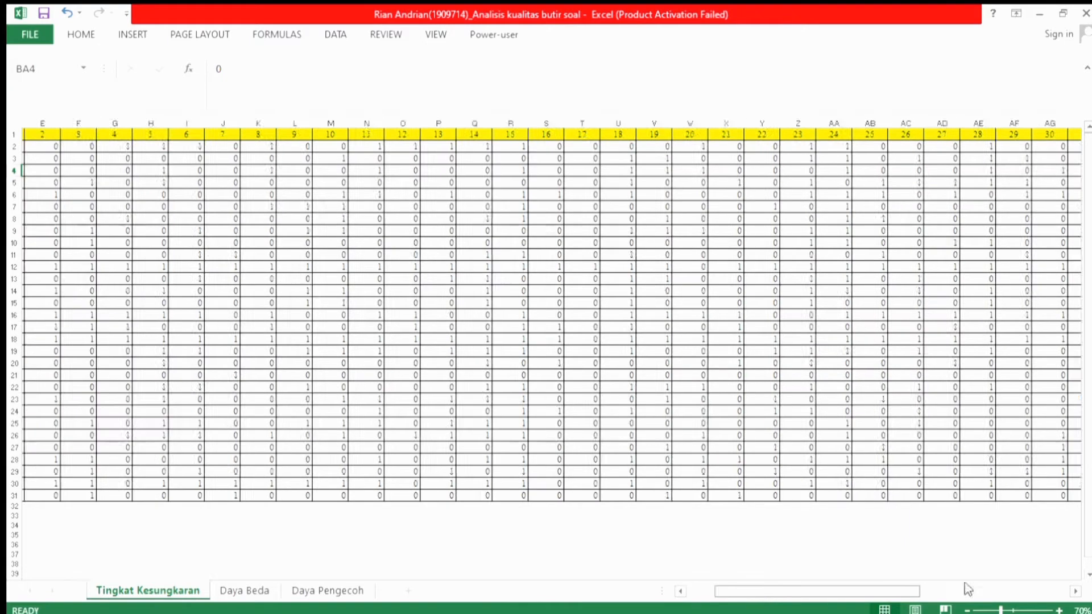
drag(968, 590, 866, 591)
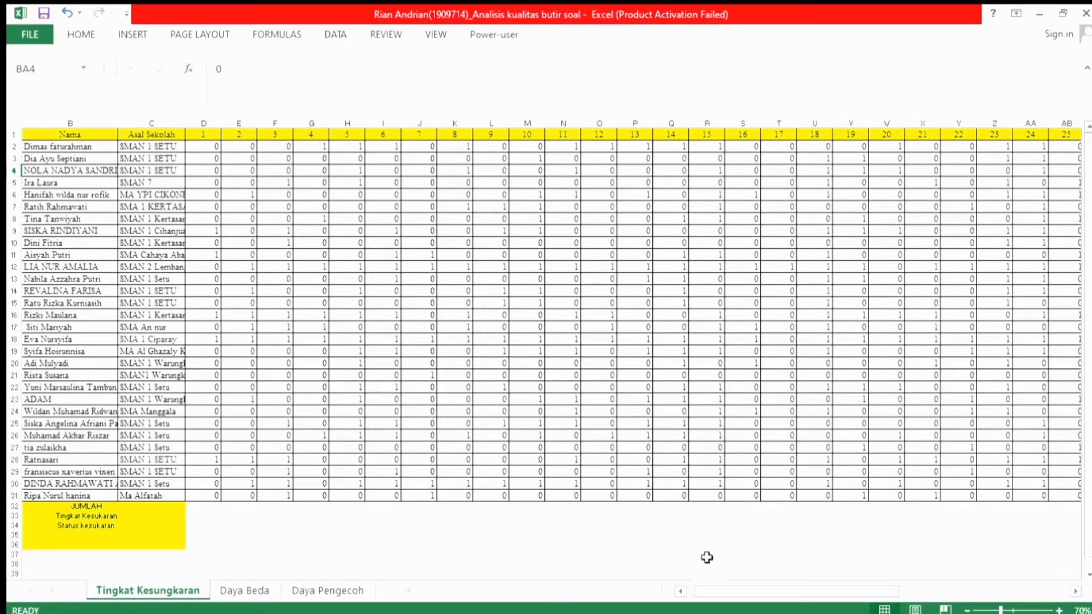
drag(722, 597, 892, 597)
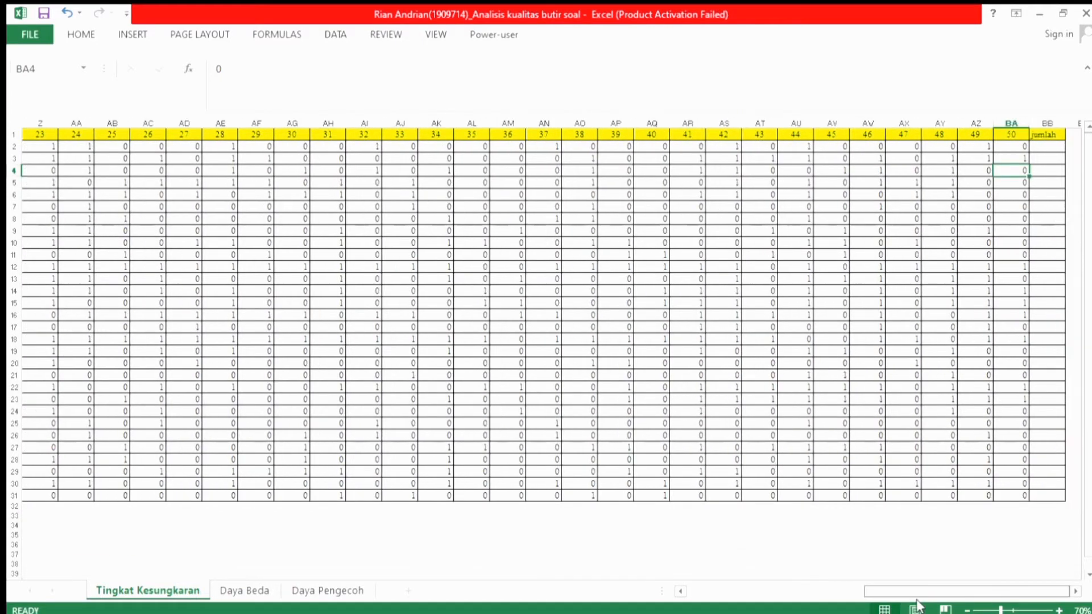
click(1050, 149)
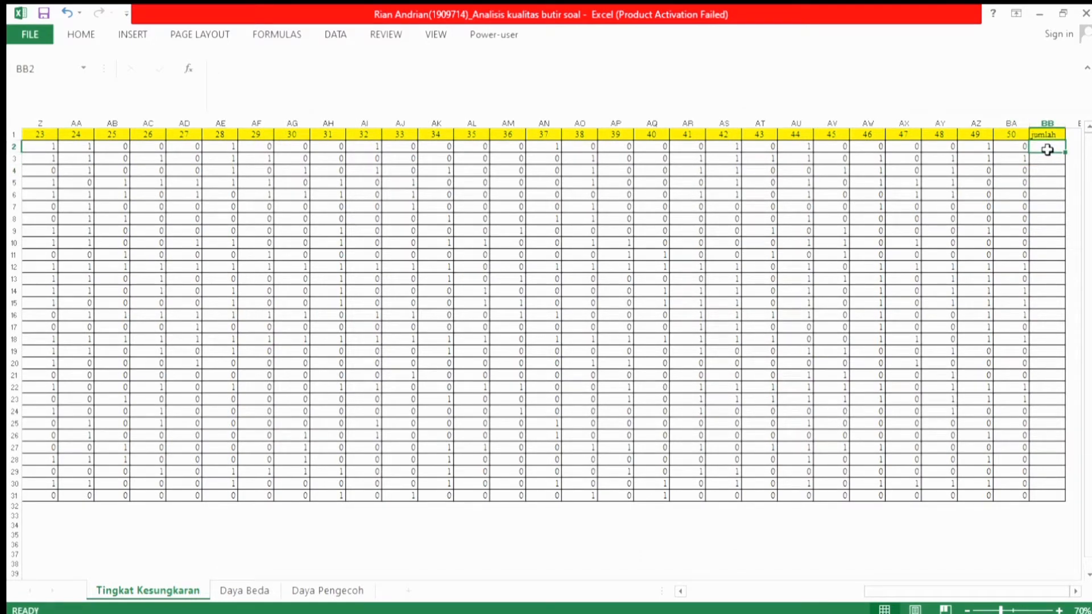
text(=)
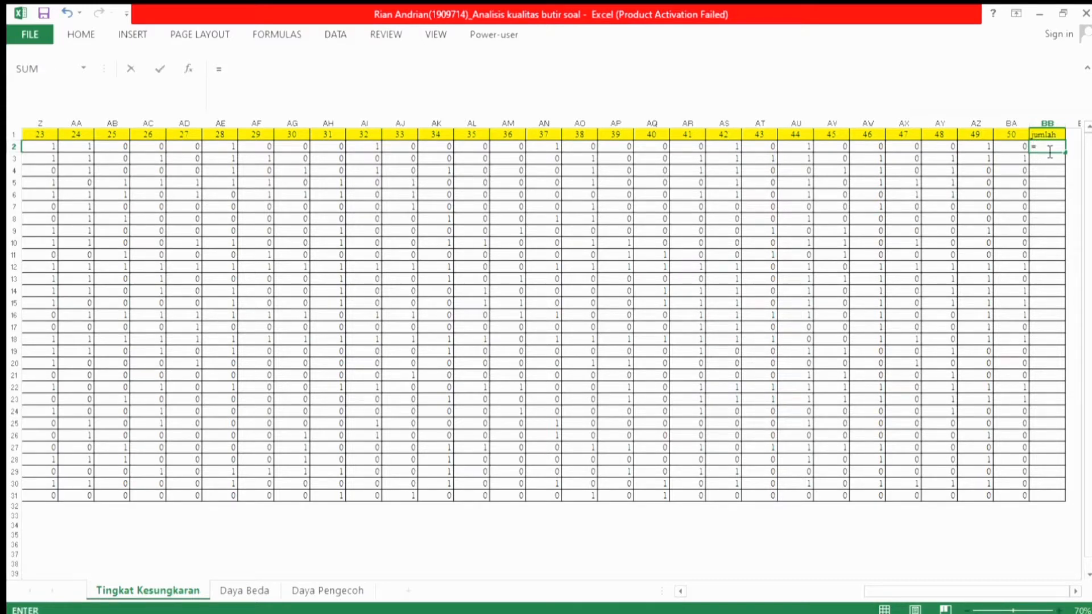
text(SUM()
drag(956, 592, 710, 591)
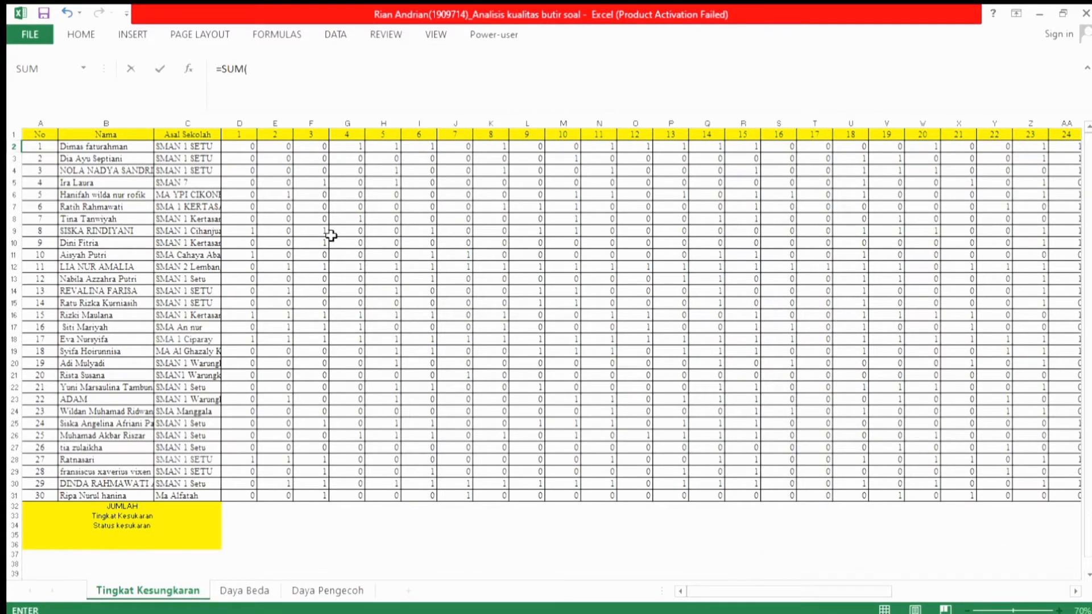
click(245, 148)
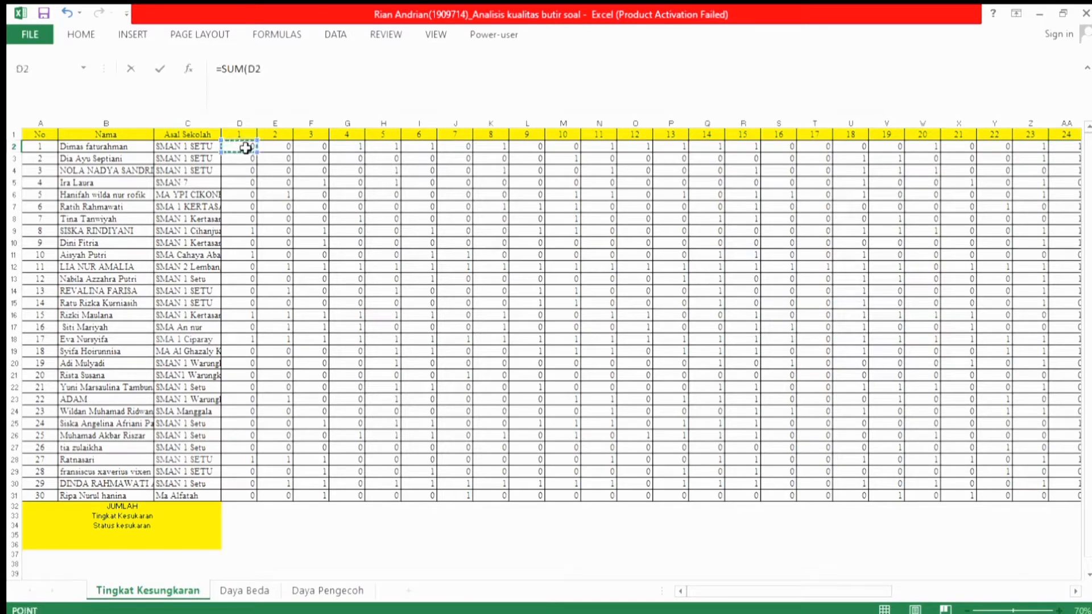
drag(245, 148, 980, 148)
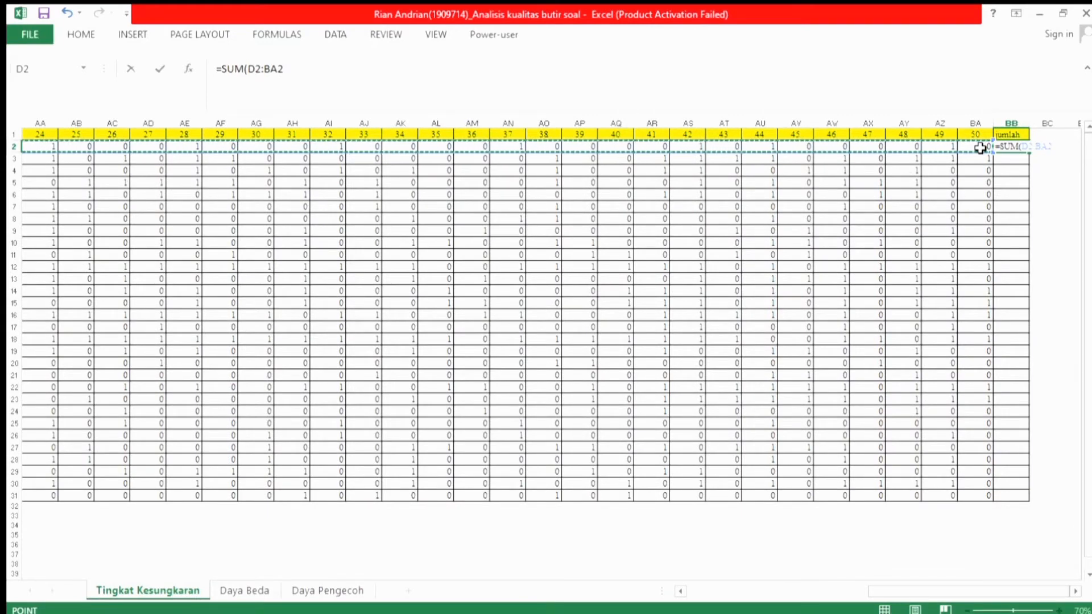
text())
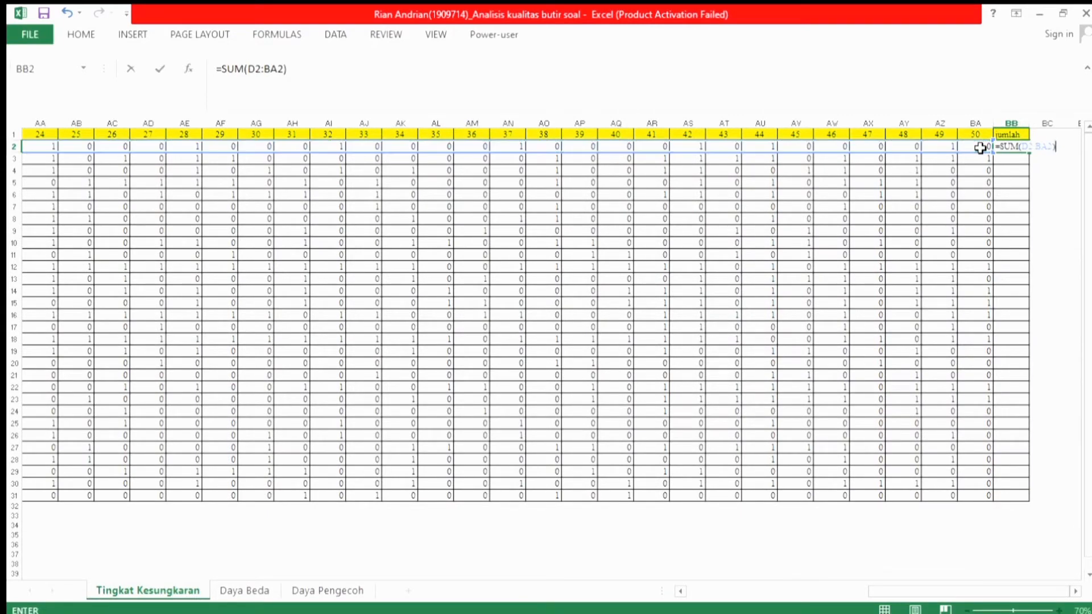
key(Return)
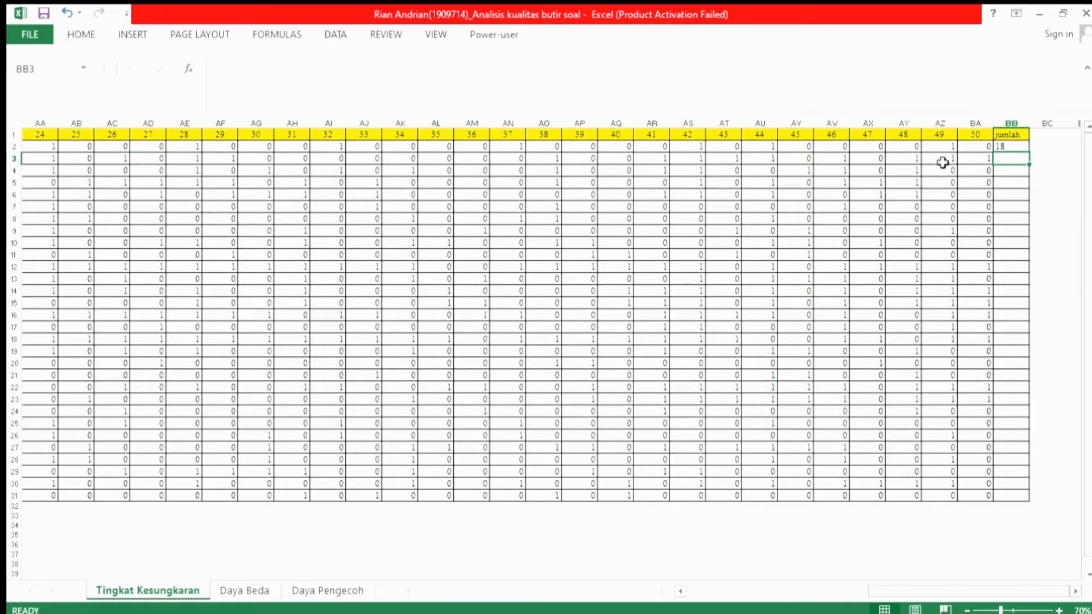
click(1009, 147)
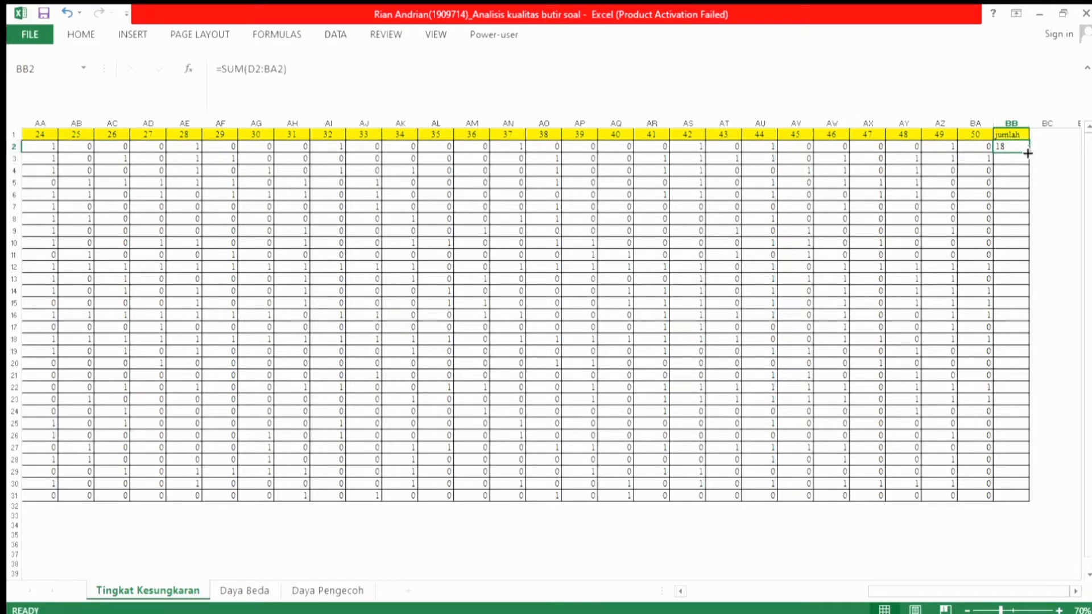
drag(1028, 152, 1021, 502)
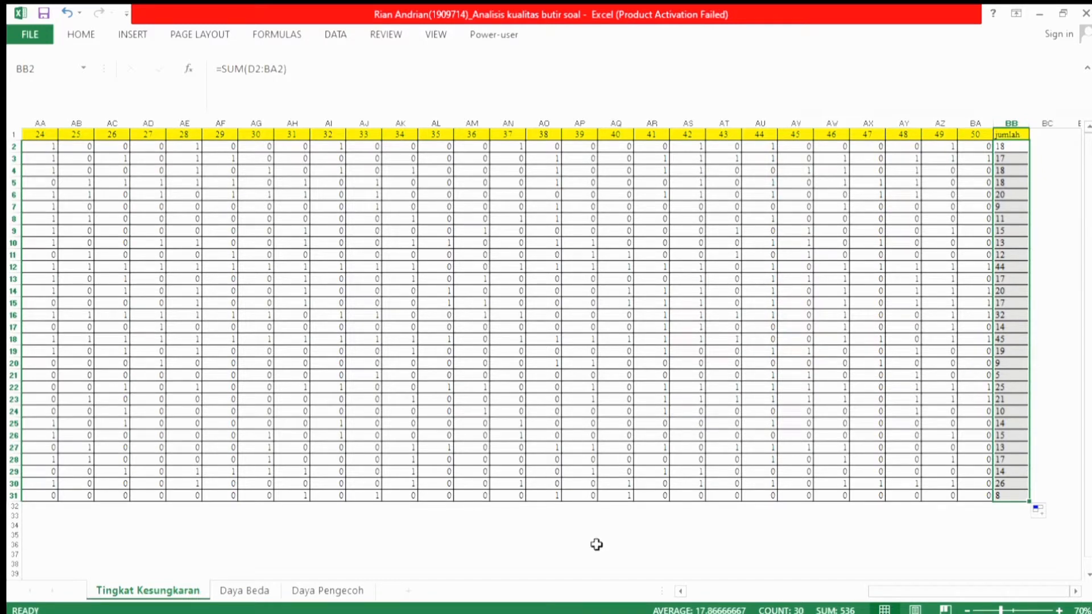
Step: Sum question 1 in the JUMLAH row with =SUM(D2:D31) in D32 and fill it across to question 50 in BA32
drag(870, 591, 685, 594)
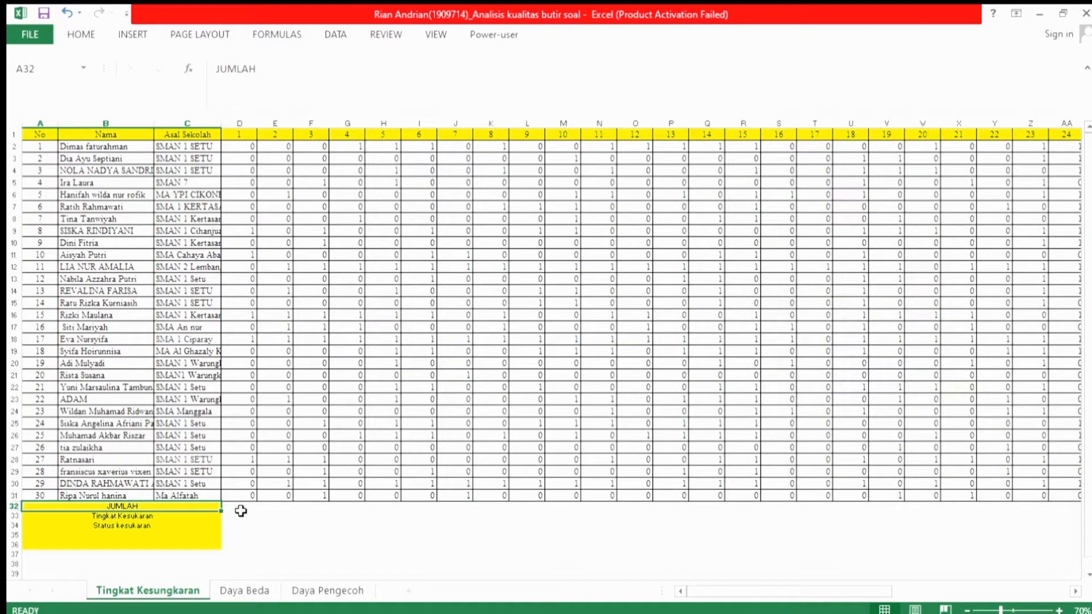
click(240, 510)
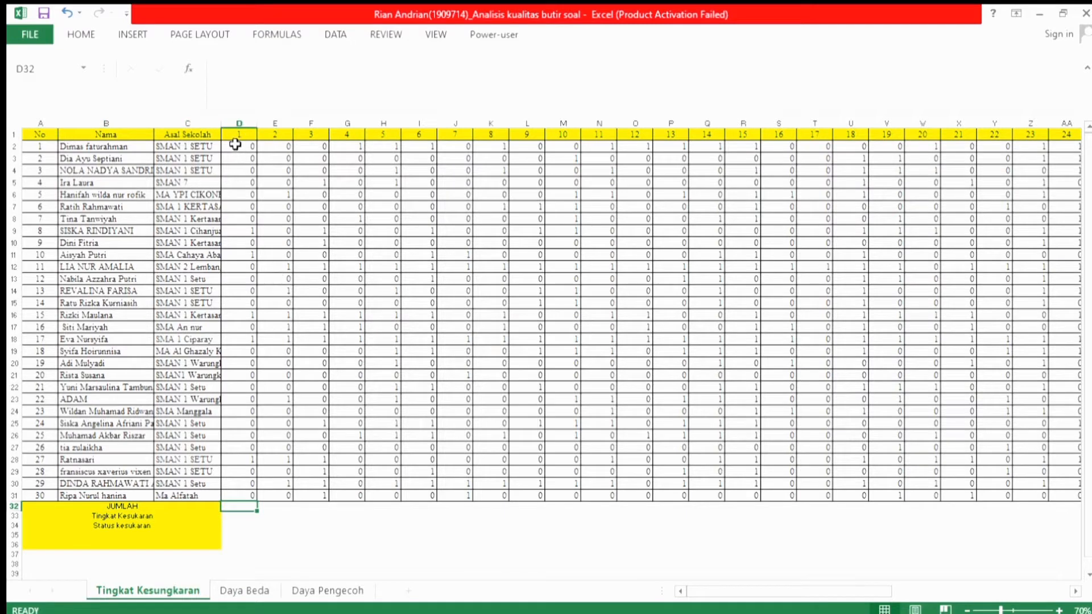
double_click(244, 509)
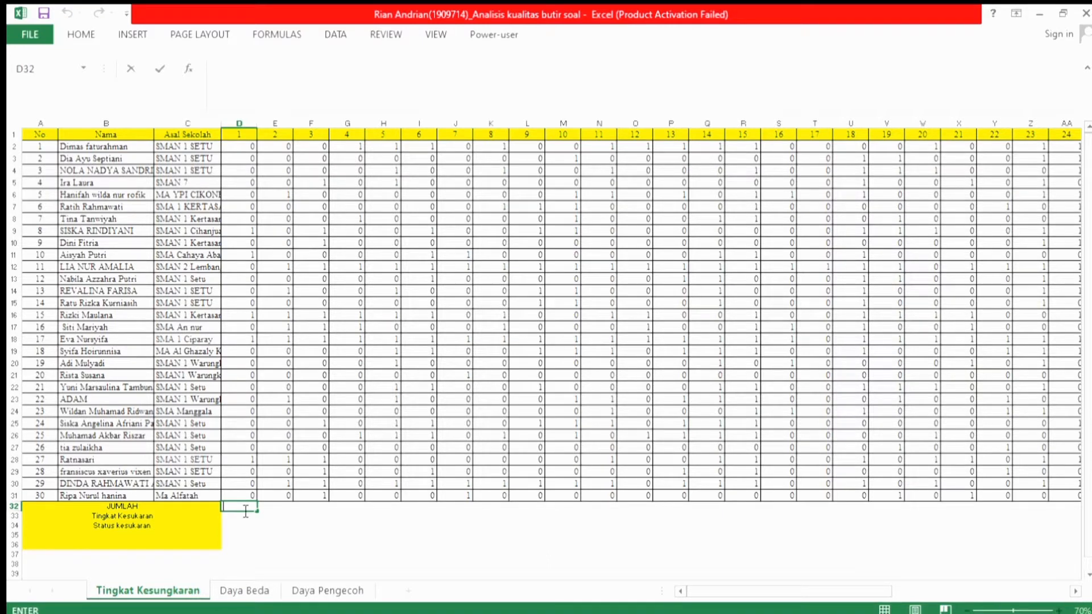
text(+)
key(BackSpace)
text(=SUM()
click(242, 150)
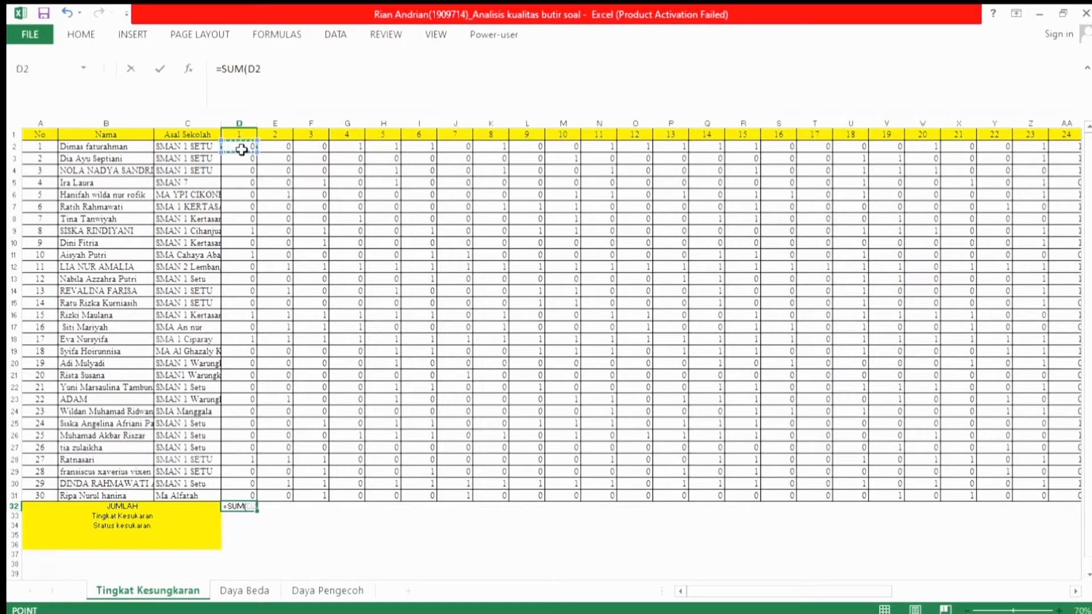
drag(239, 161, 244, 502)
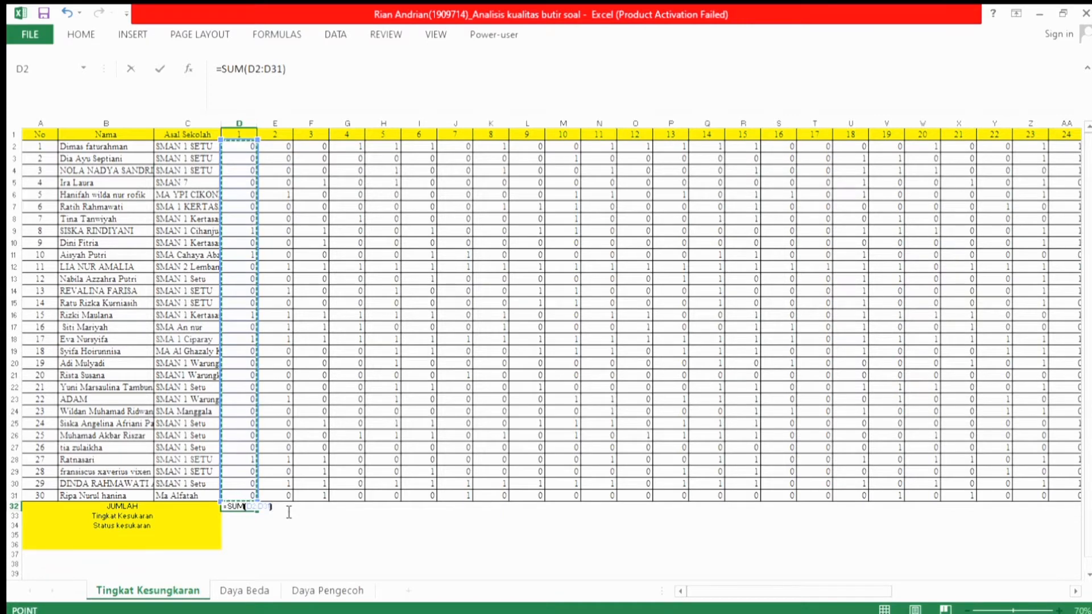
key(Return)
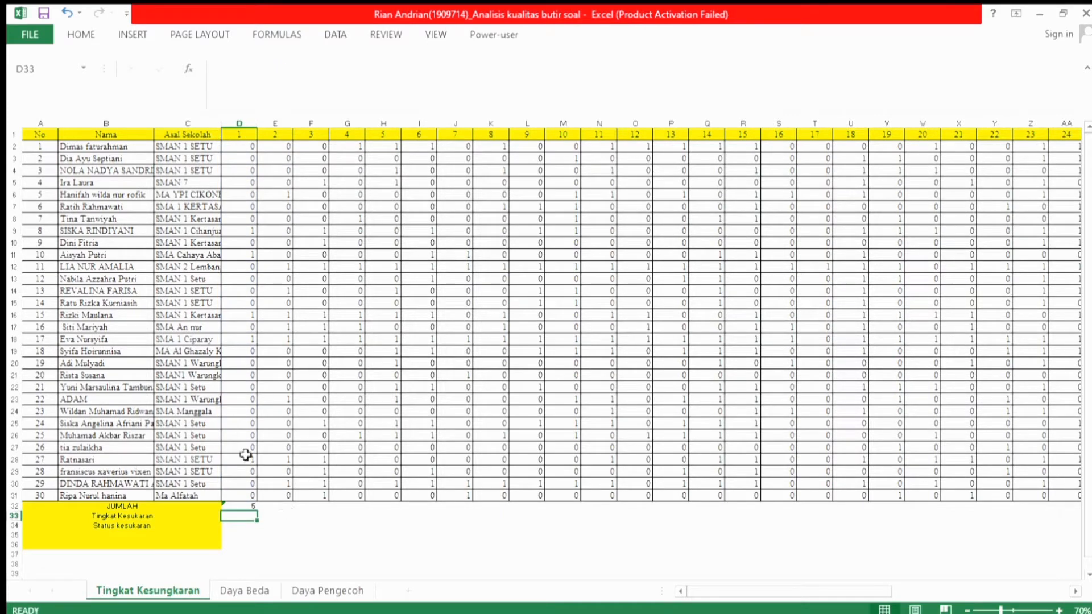
click(241, 507)
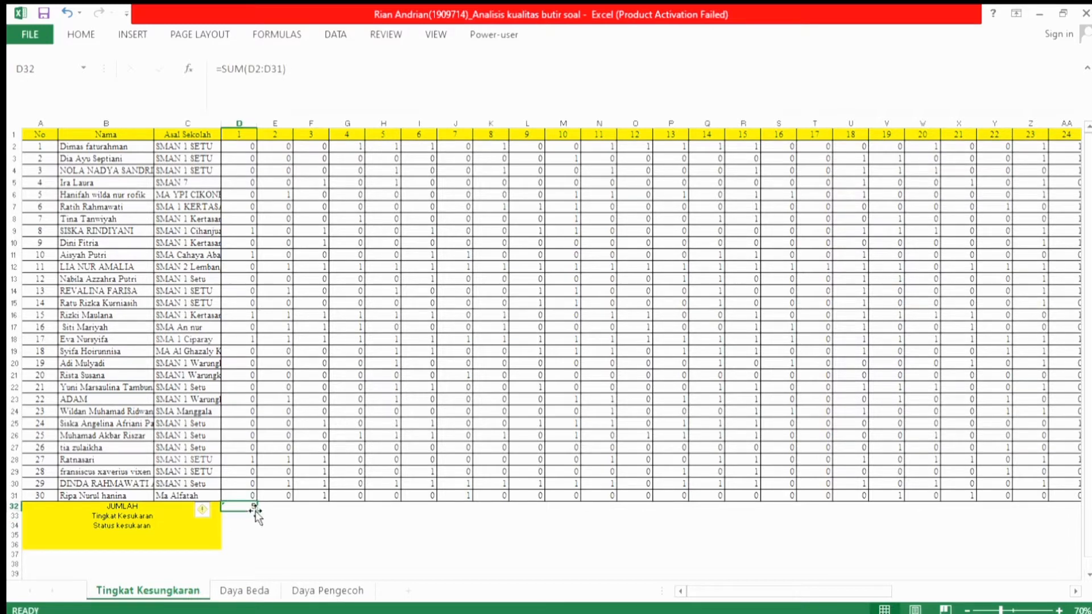
drag(255, 512, 993, 516)
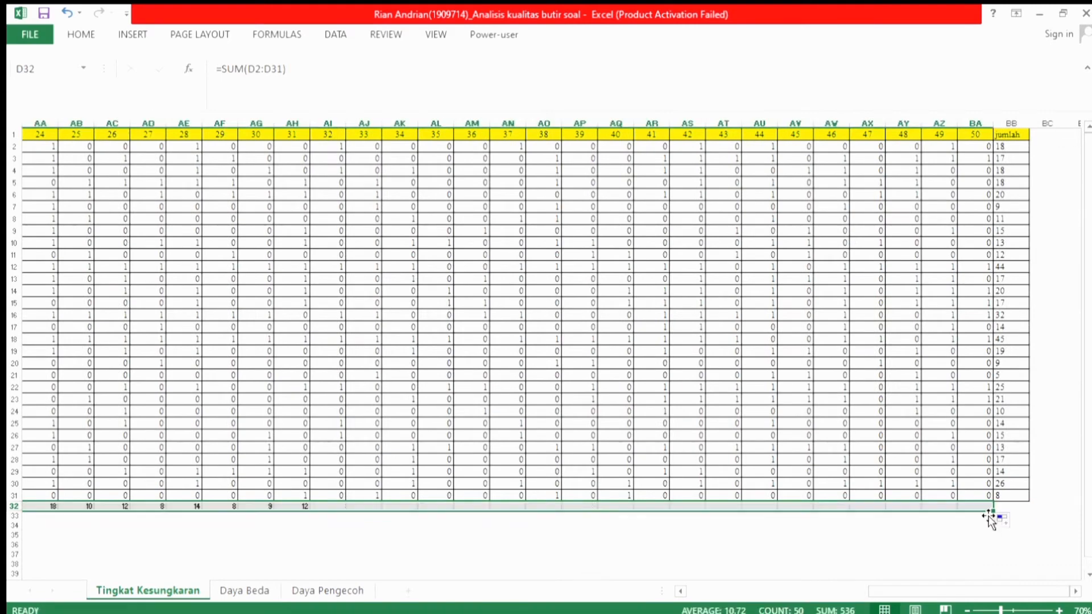
Step: Calculate the Tingkat Kesukaran of question 1 in D33 with =D32/30 and fill it across to question 50 in BA33
drag(934, 593, 677, 607)
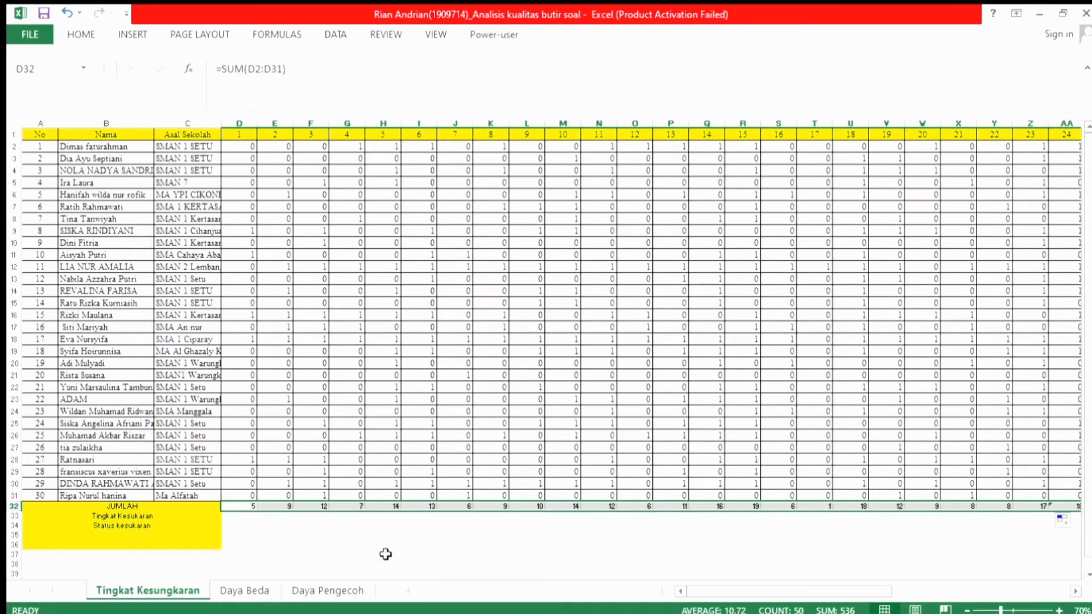
click(236, 518)
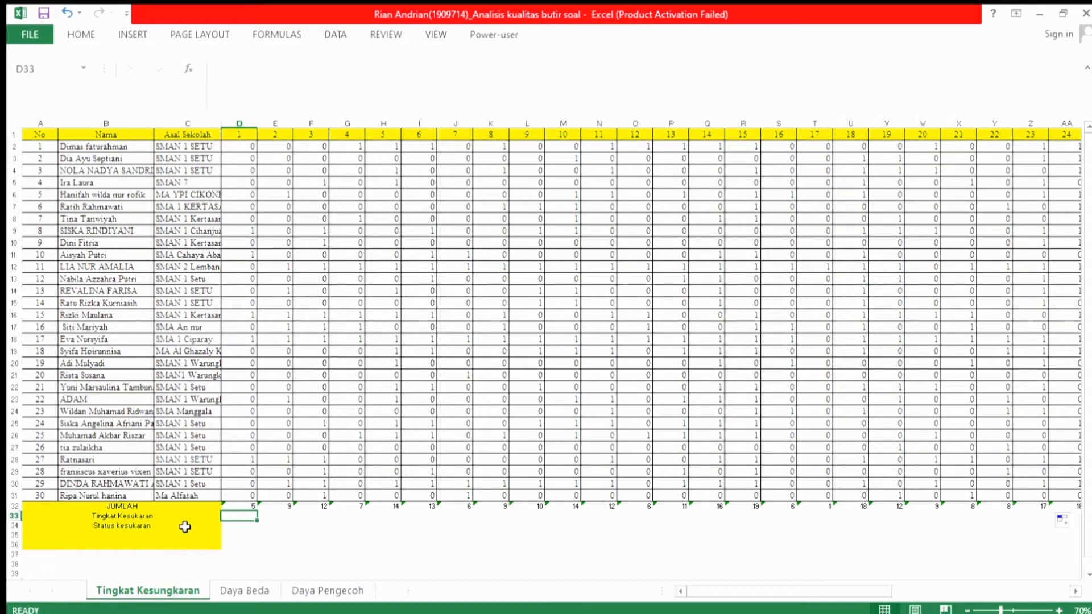
click(242, 509)
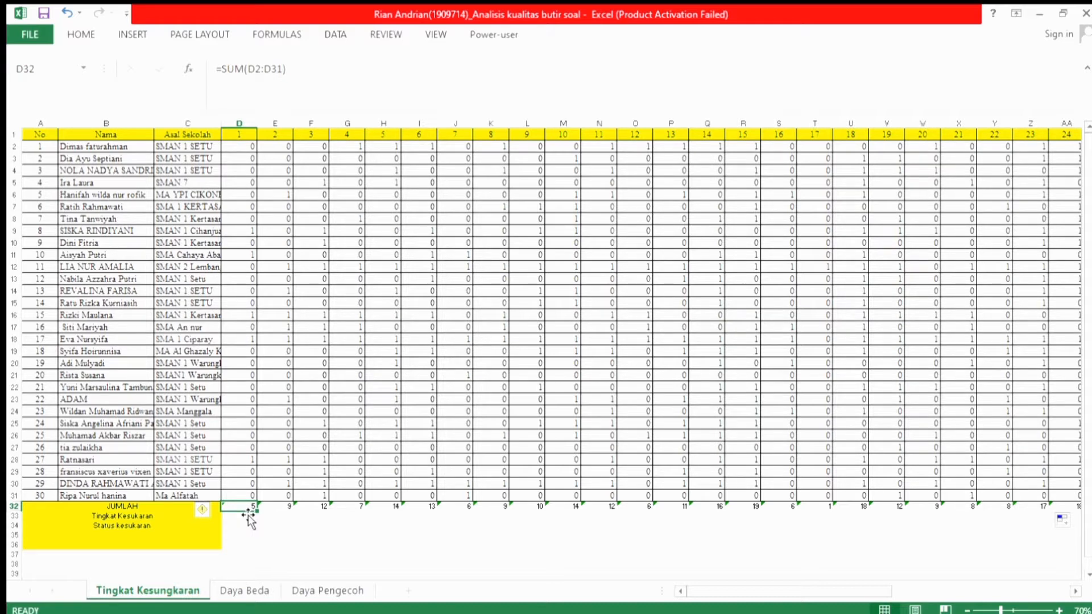
double_click(243, 519)
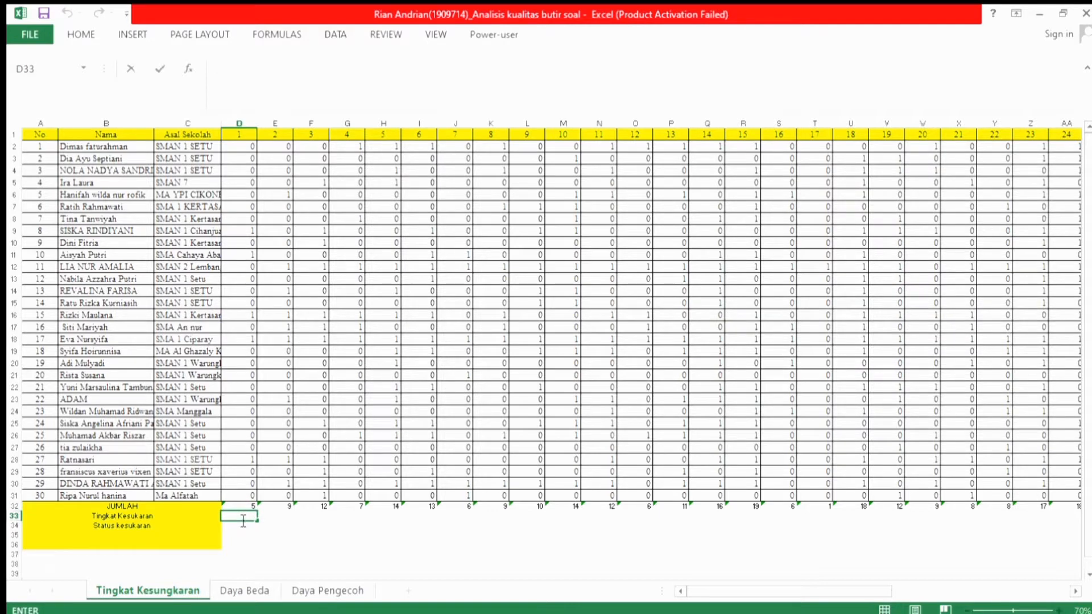
text(=)
click(249, 506)
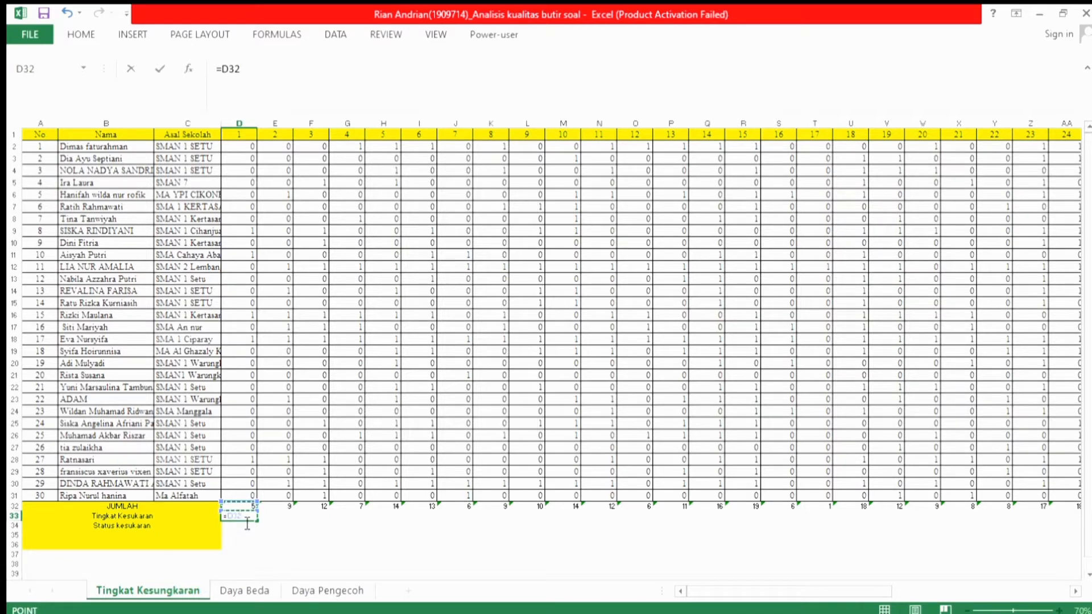
text(/30)
key(Return)
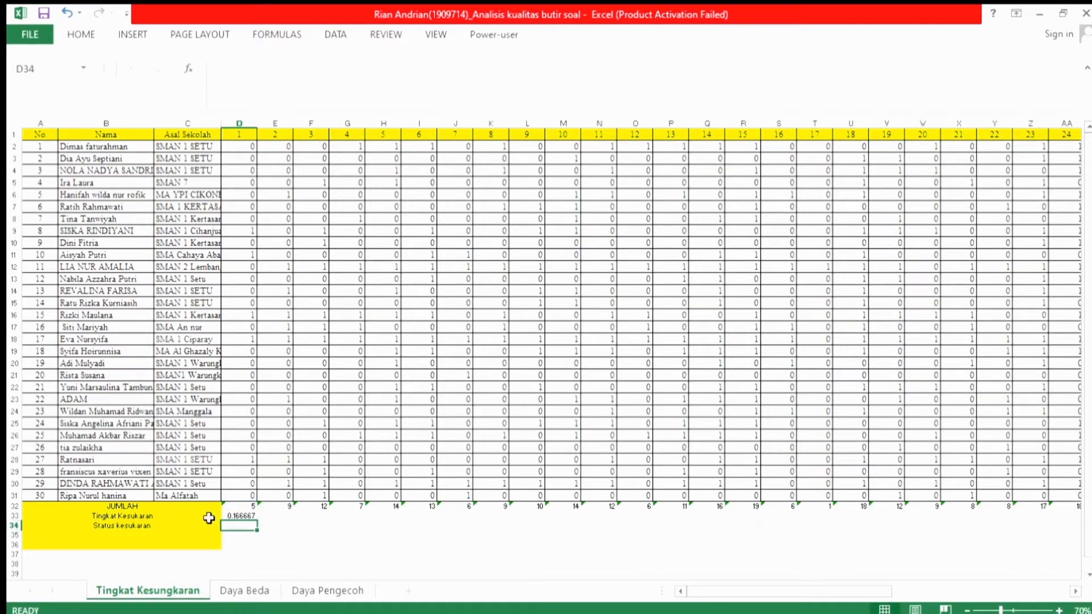
click(249, 518)
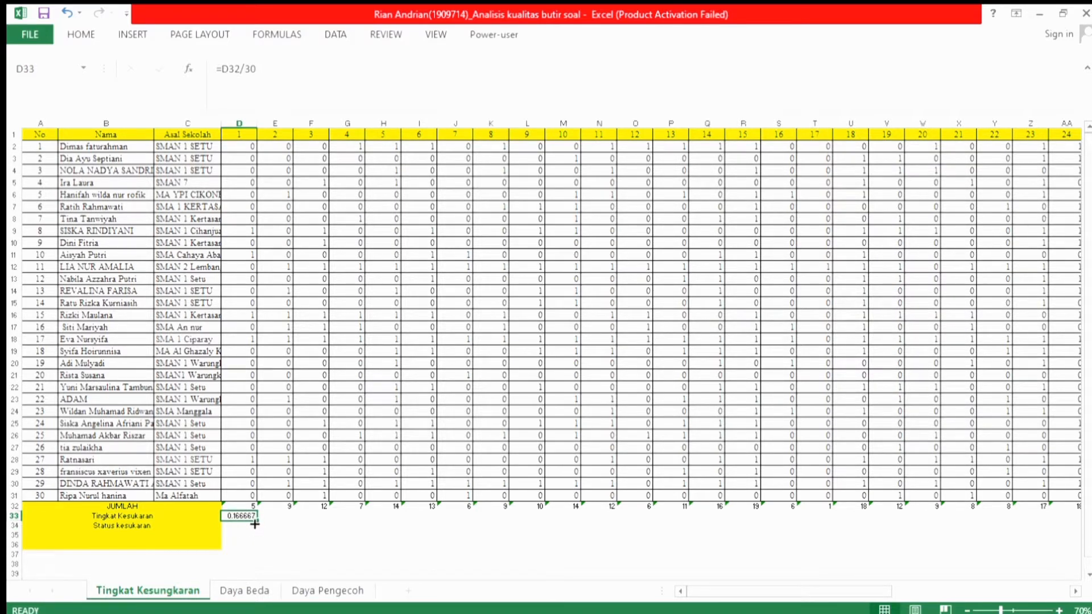
drag(254, 524, 1004, 526)
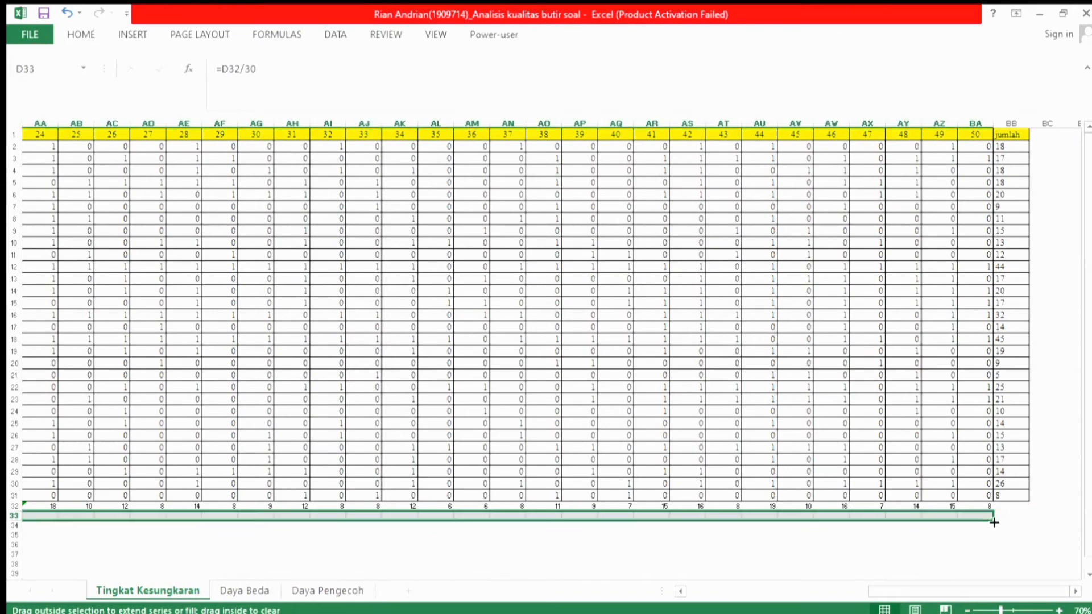
Step: Begin the Status kesukaran formula in D34 as an IF with a nested AND whose first condition is D33>=0.3
drag(953, 585, 714, 592)
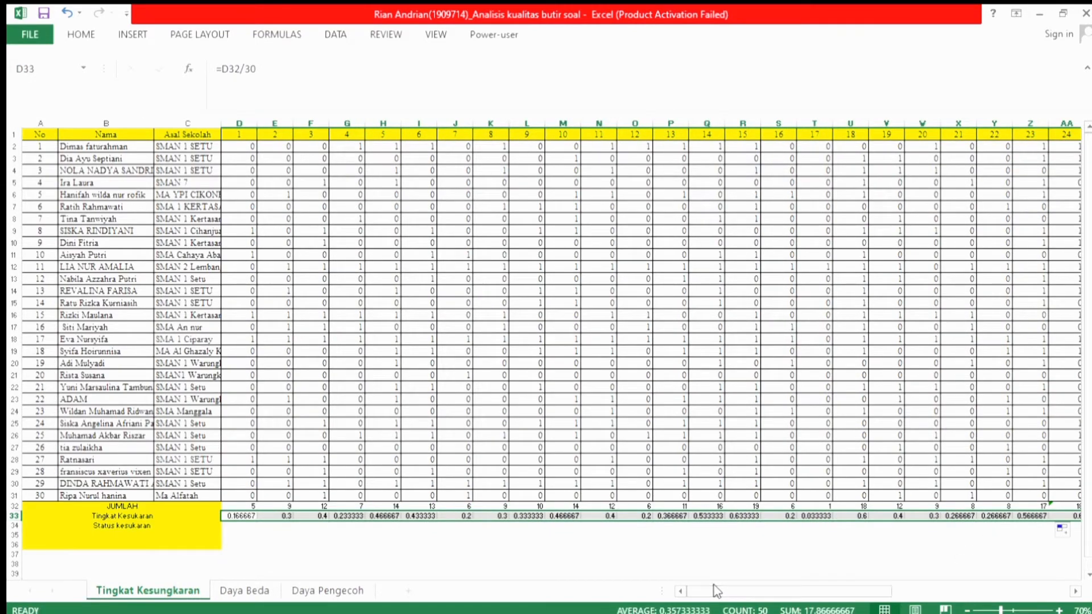
click(240, 528)
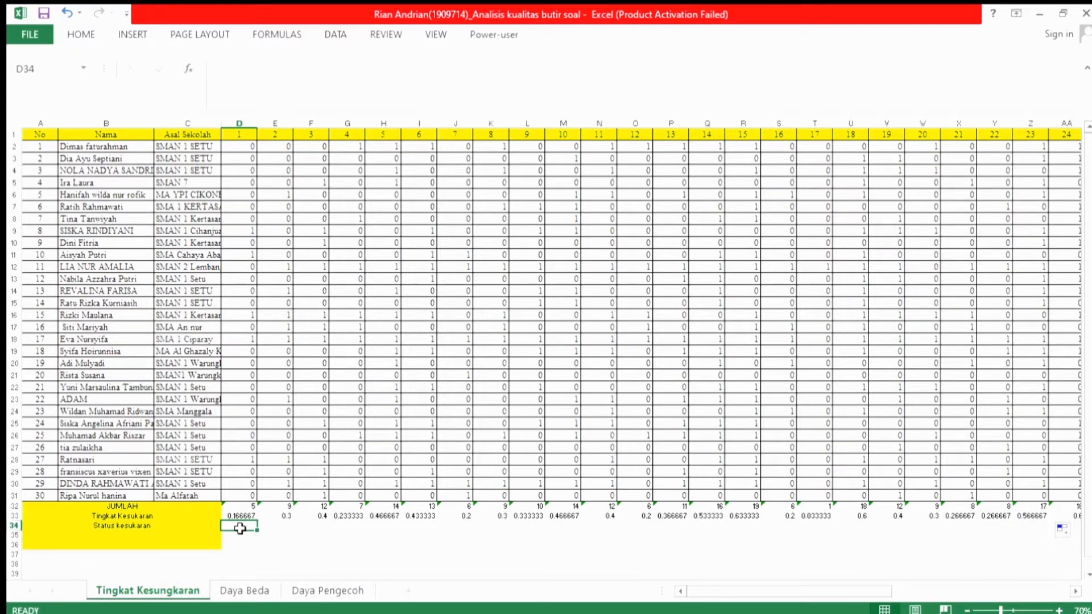
double_click(240, 528)
text(=)
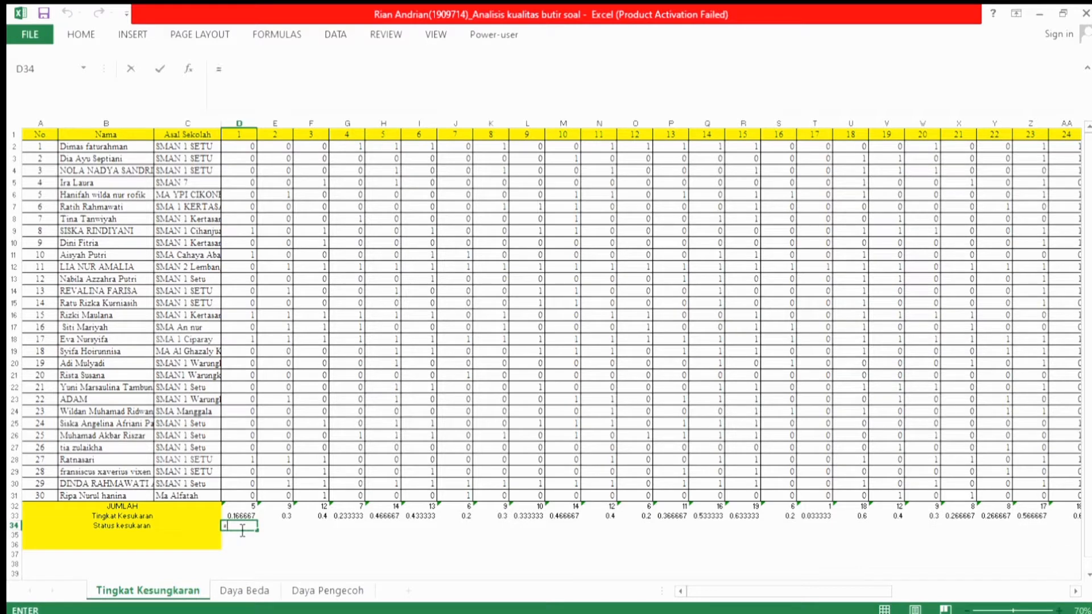
text(IF(and()
click(247, 516)
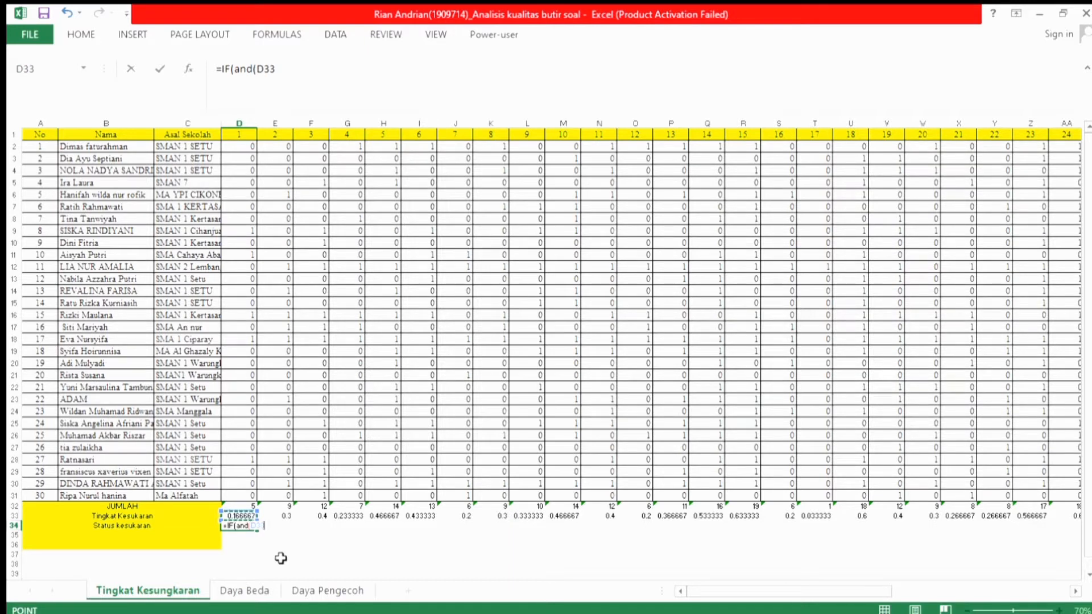
text(>)
text(=)
text(o)
text(.)
text(3)
key(BackSpace)
key(BackSpace)
key(BackSpace)
text(0.3,)
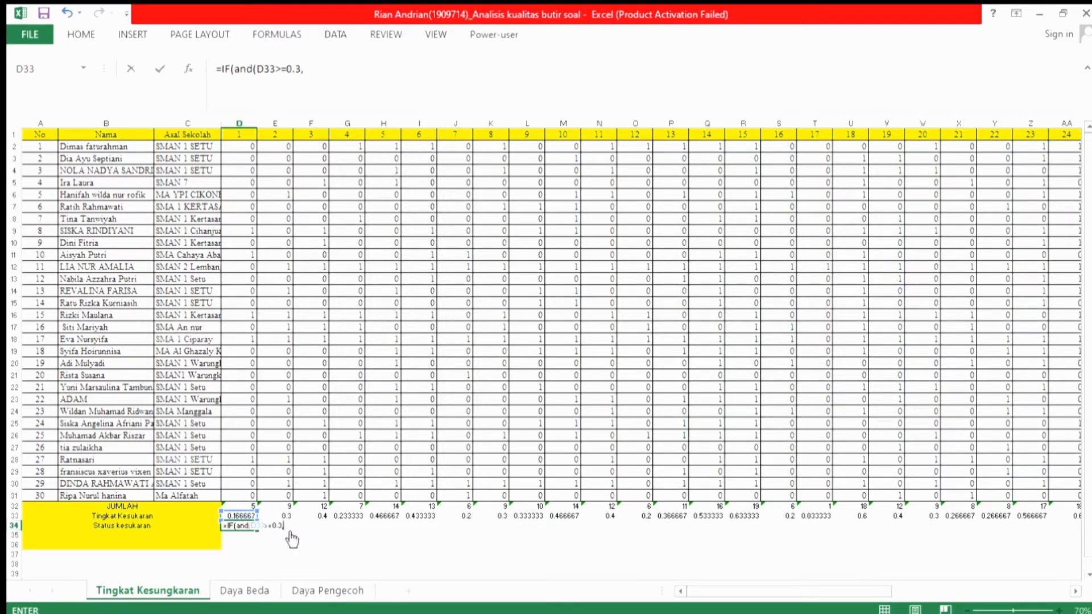
Step: Add D33<=0.7 as the second AND condition of the Status kesukaran formula in D34 and close the brackets
text(D33)
text(<=0.7),)
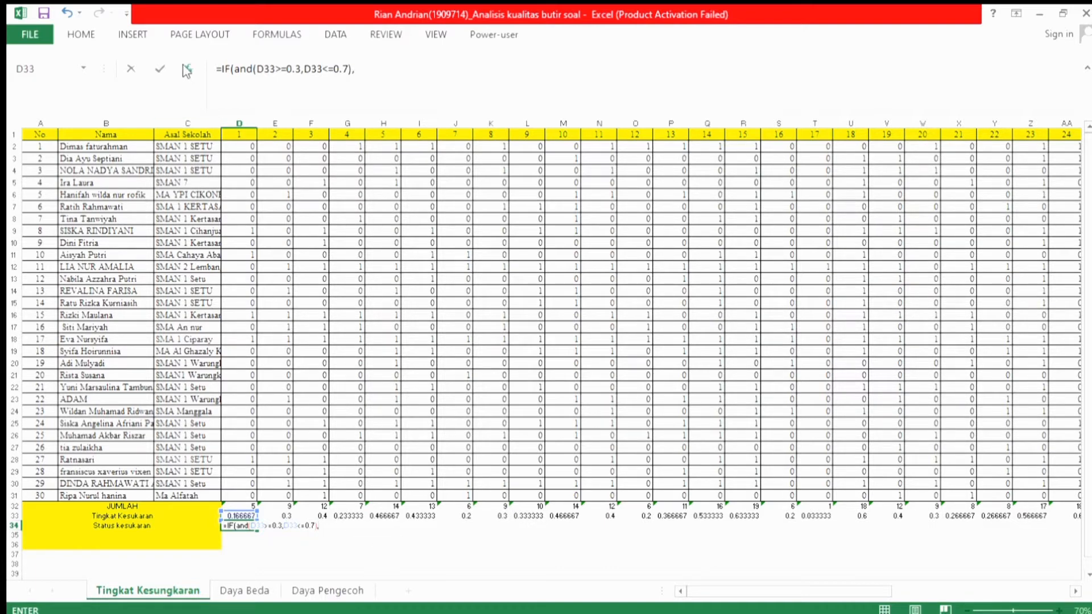
key(BackSpace)
text())
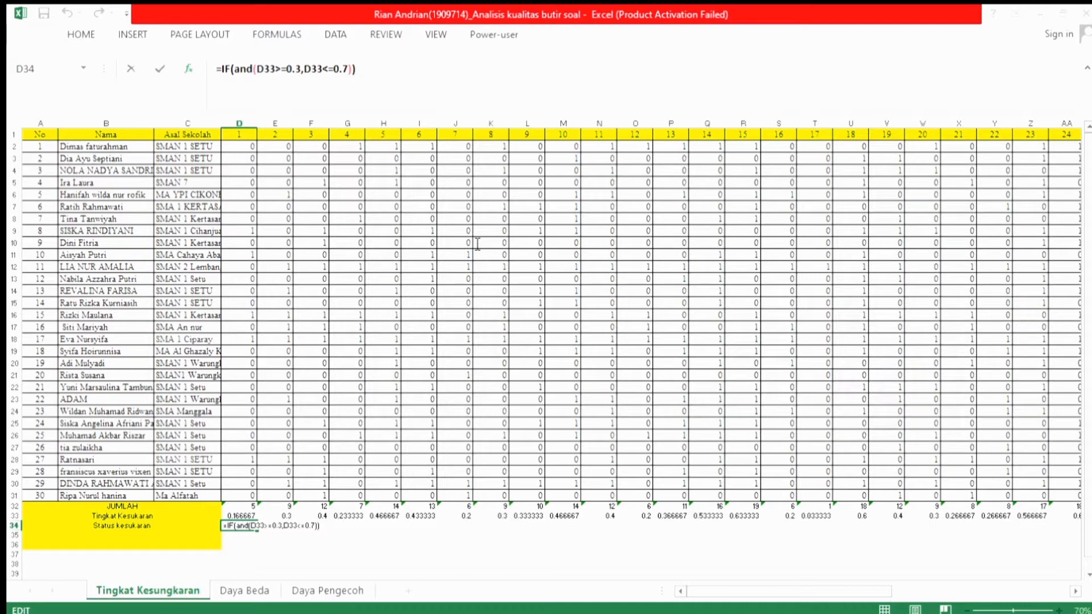
Step: Complete the D34 formula with "BAIK" as the true result and "BURUK" as the false result, and fill it across to question 50 in BA34
text(,"BAIK")
key(Left)
key(Left)
key(Left)
key(Left)
key(Left)
text(","BURU)
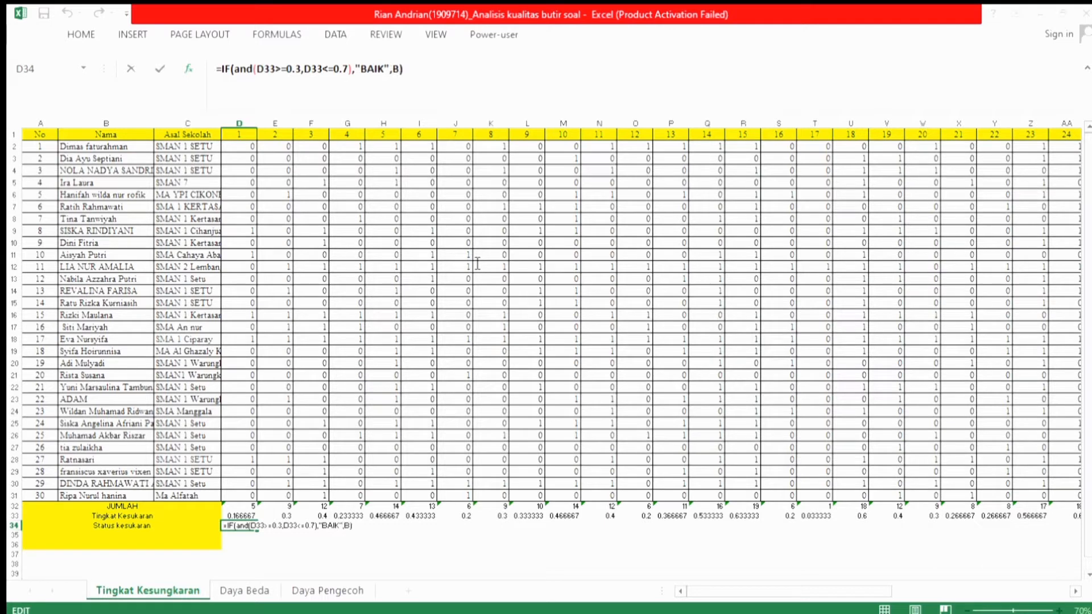
text(K")
key(Left)
key(Left)
key(Left)
key(Left)
key(Left)
key(Left)
text(")
key(ctrl+Return)
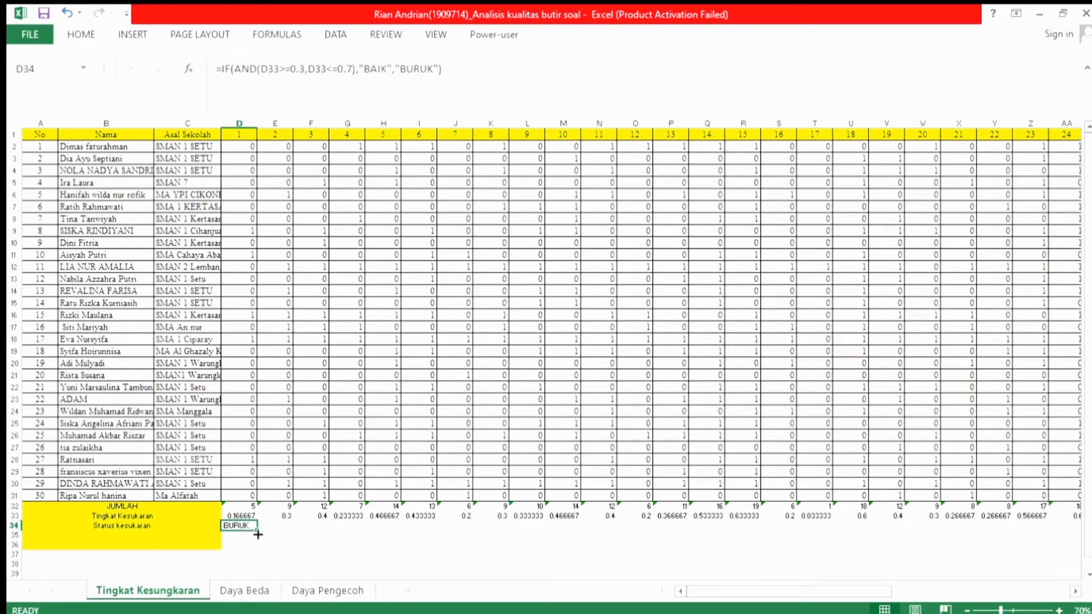
drag(256, 533, 989, 535)
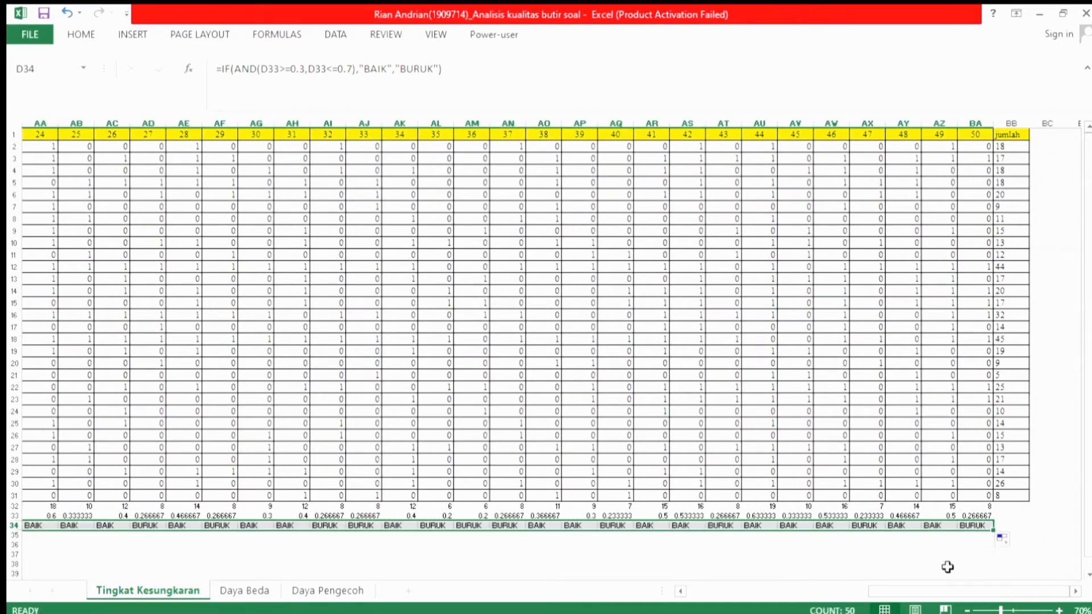
drag(929, 593, 684, 596)
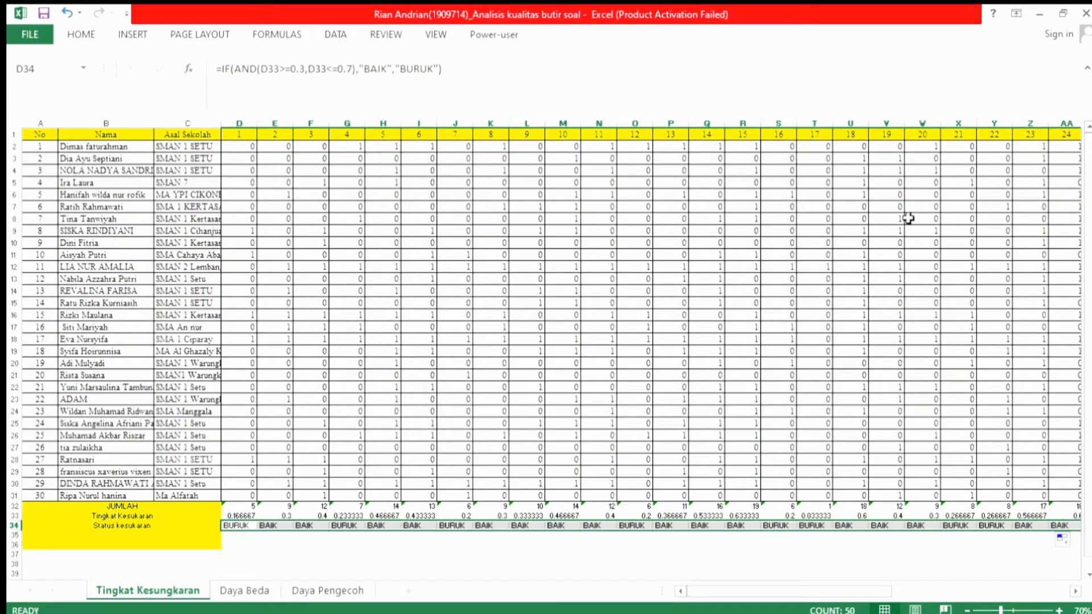
Step: Switch to the Daya Beda sheet and examine the jumlah column and the Kelompok Atas and Kelompok Bawah rows
key(ctrl+Page_Down)
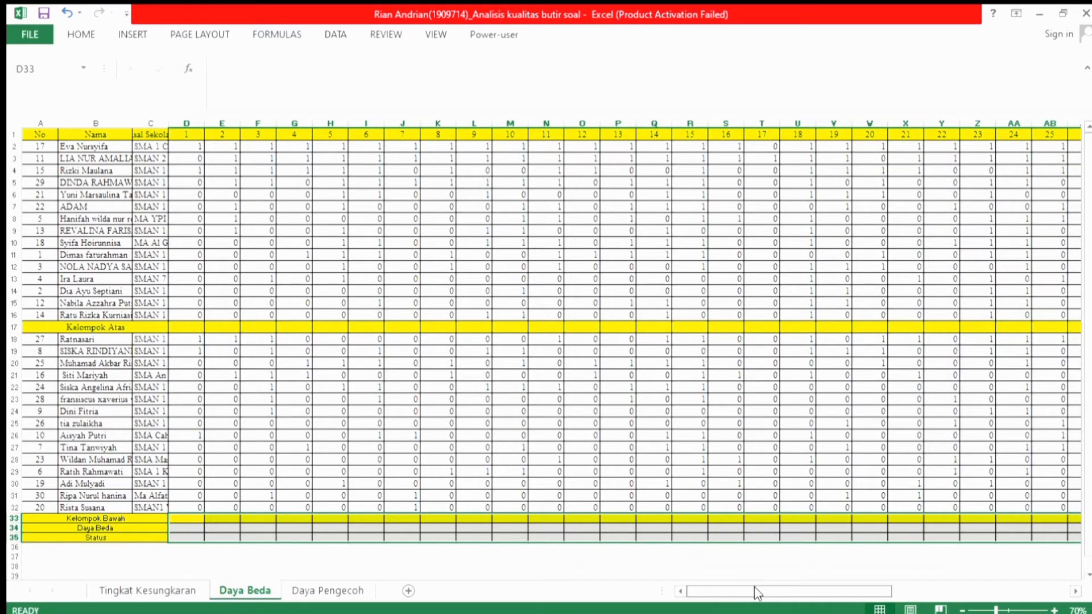
drag(754, 586, 1005, 592)
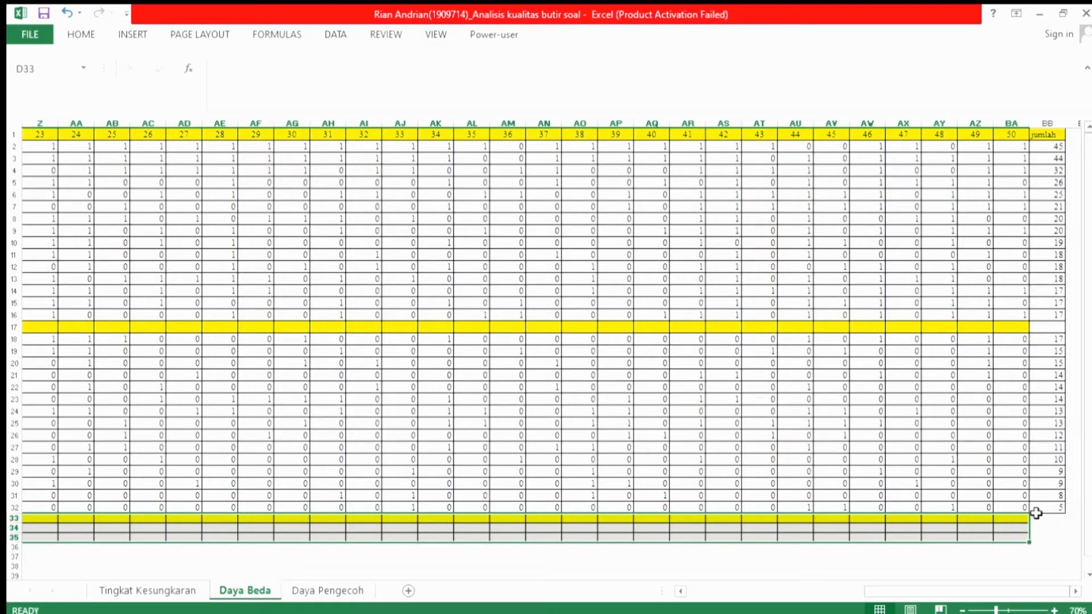
drag(924, 587, 684, 609)
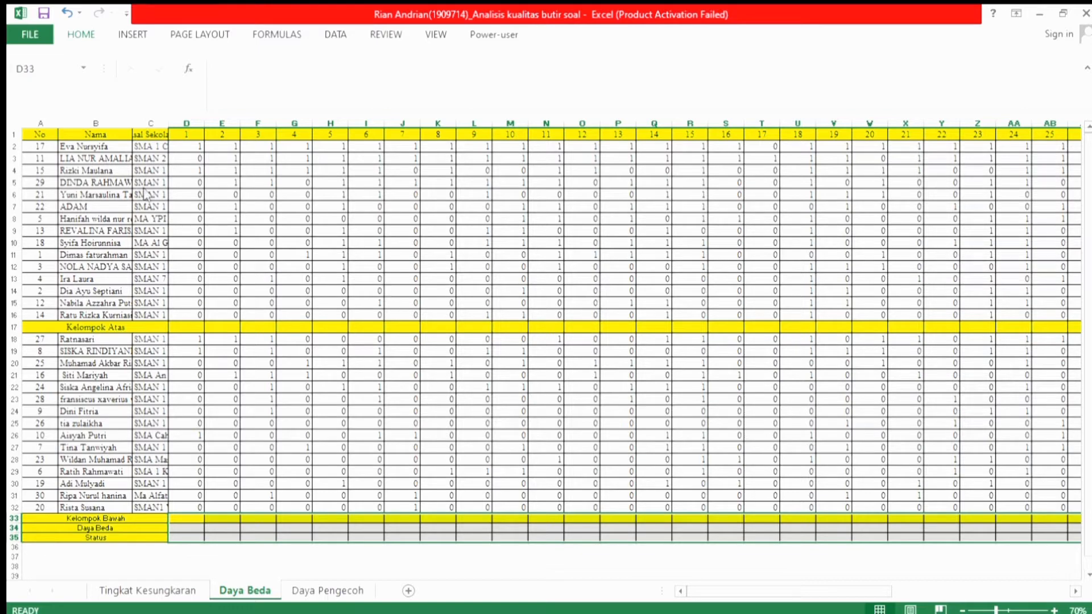
drag(877, 591, 1055, 591)
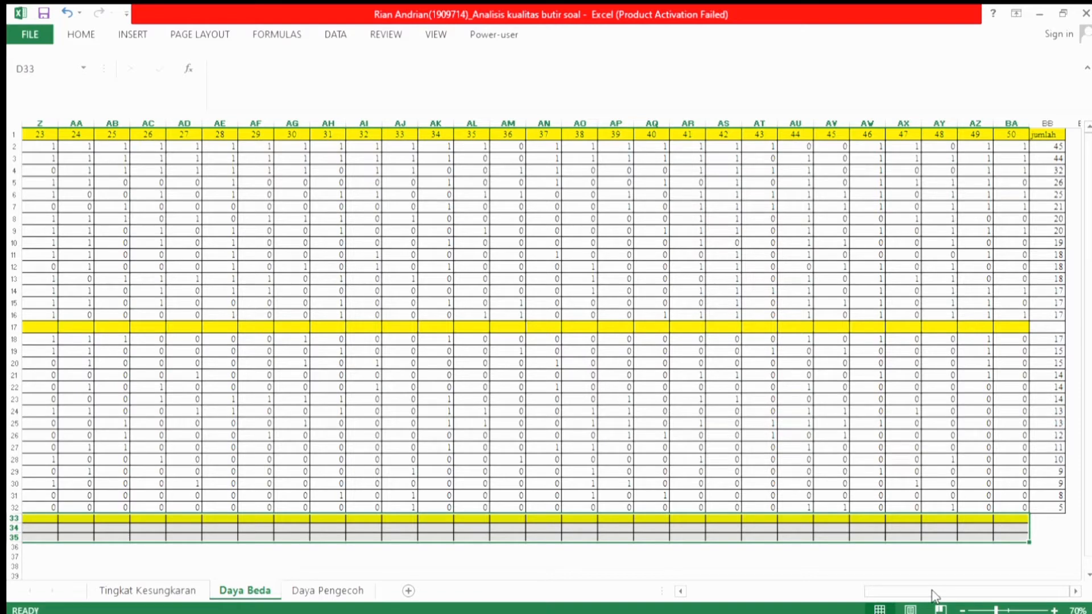
drag(933, 596, 658, 597)
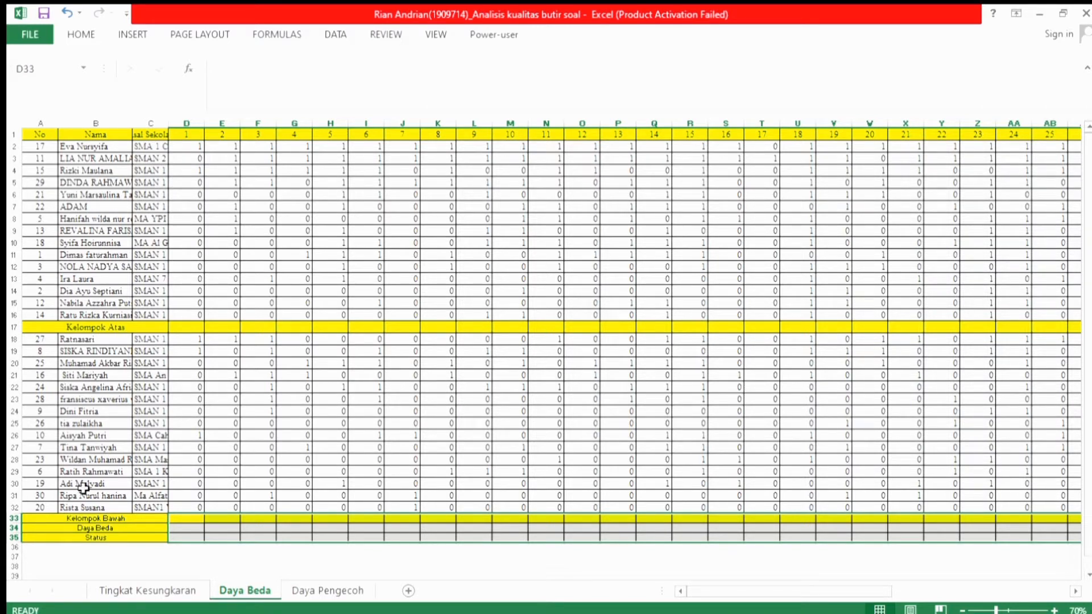
click(101, 331)
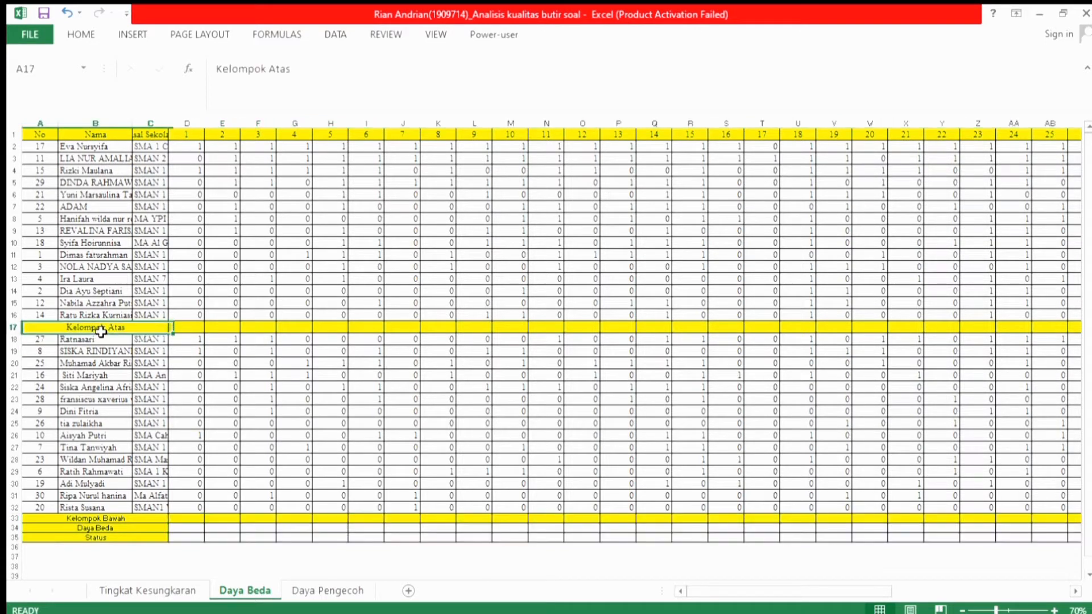
click(97, 519)
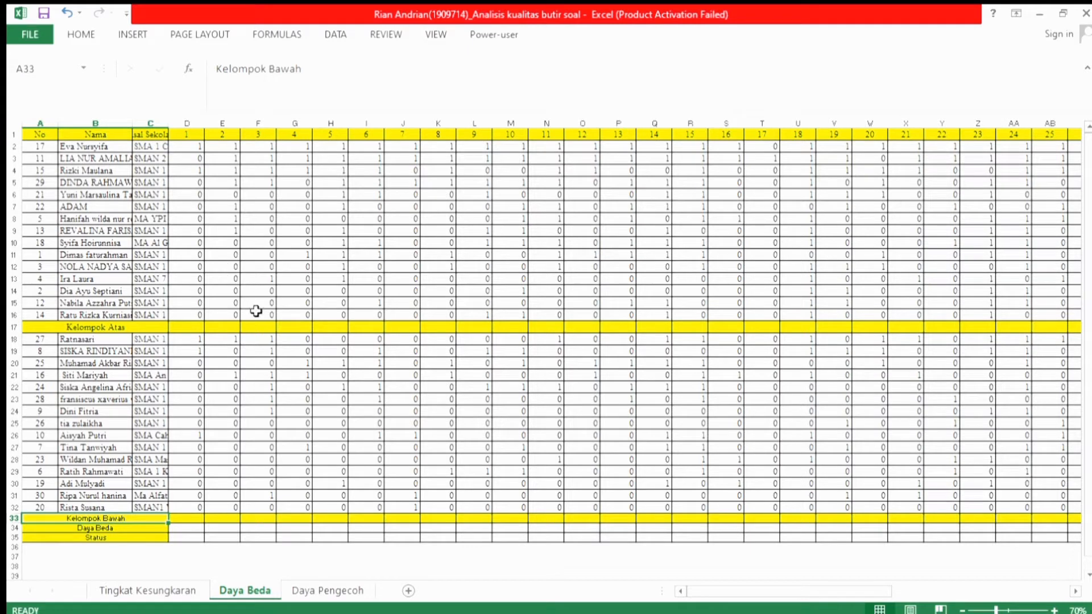
Step: Calculate the Kelompok Atas value of question 1 in D17 with =SUM(D2:D16)/15 and fill it across to question 50 in BA17
double_click(187, 330)
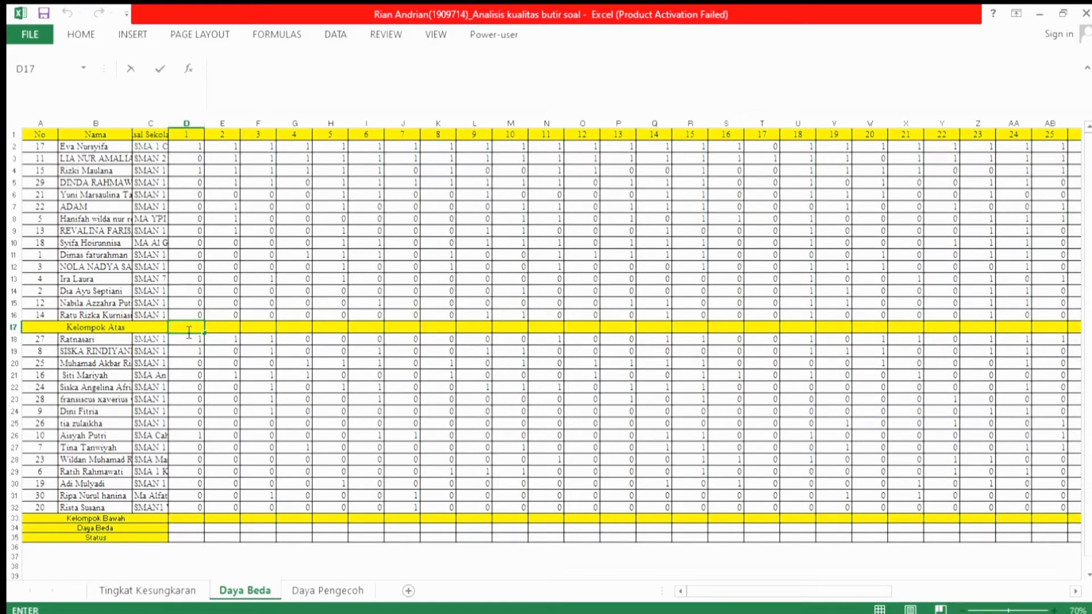
text(=SUM()
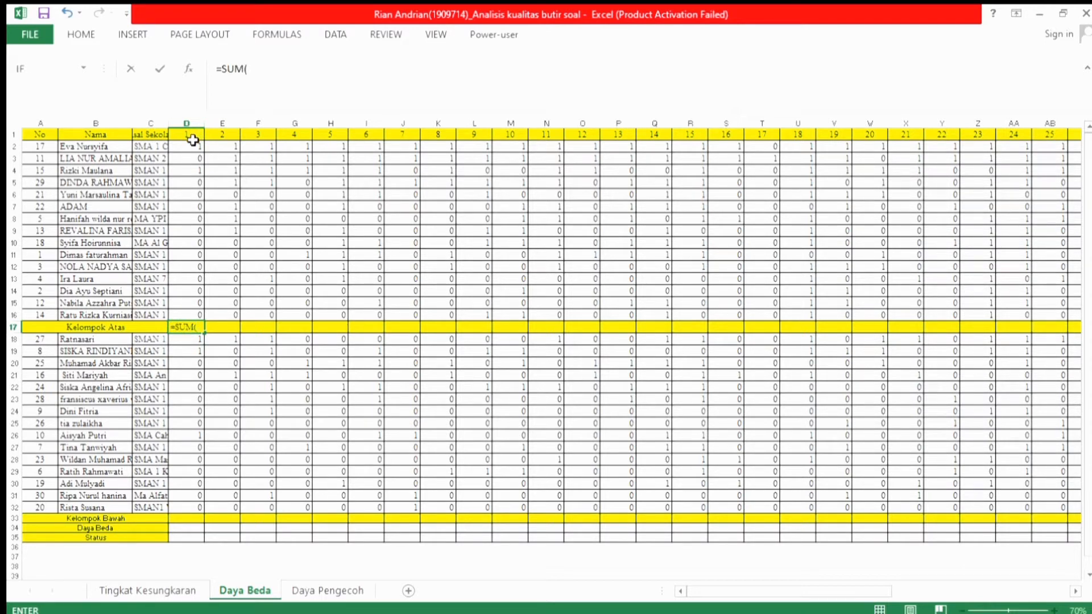
click(188, 149)
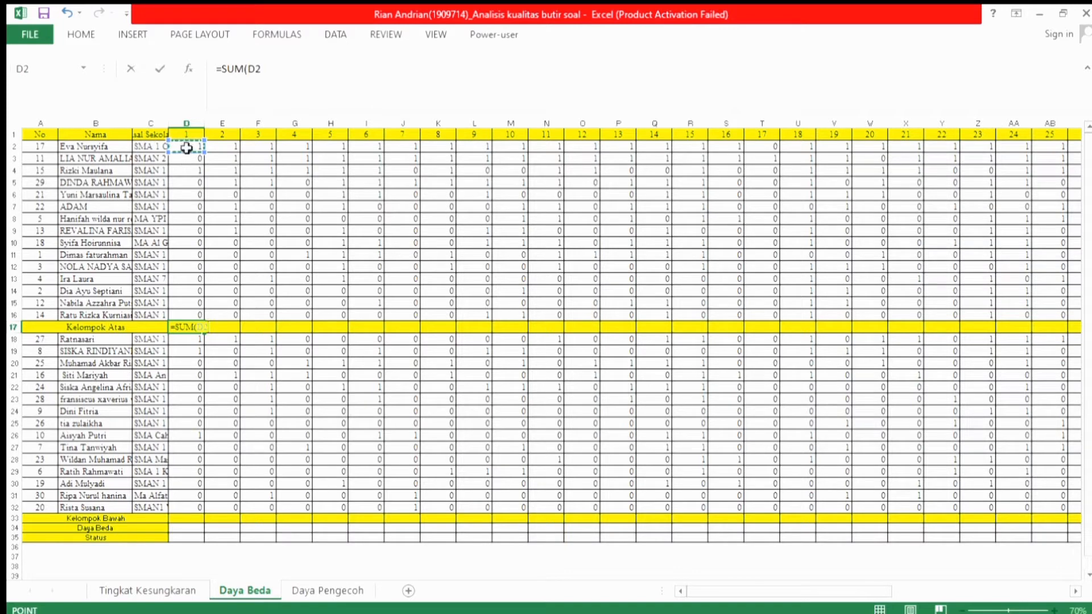
drag(186, 148, 180, 314)
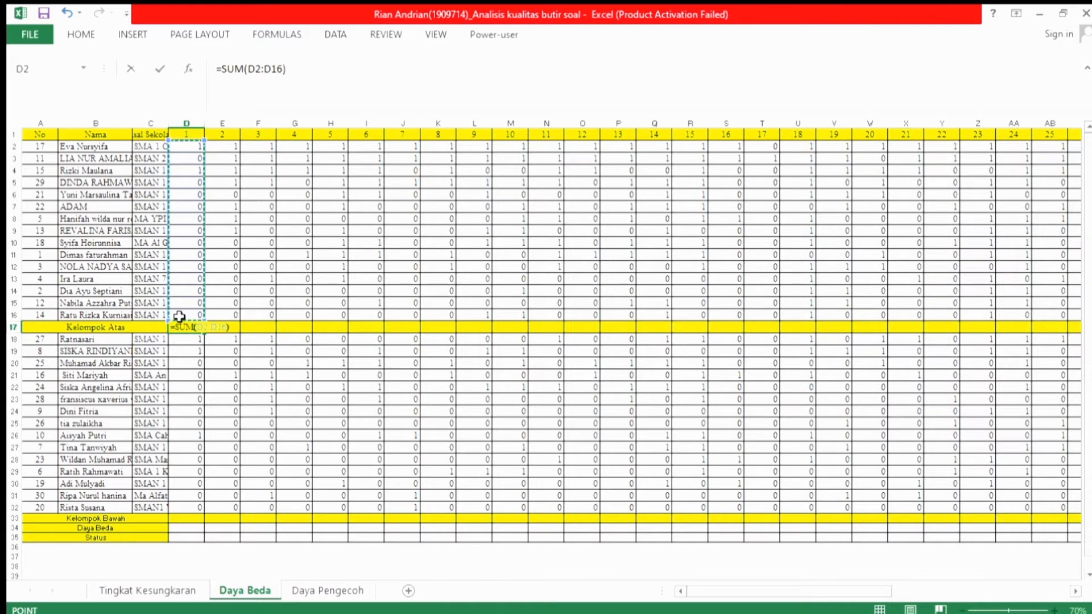
text())
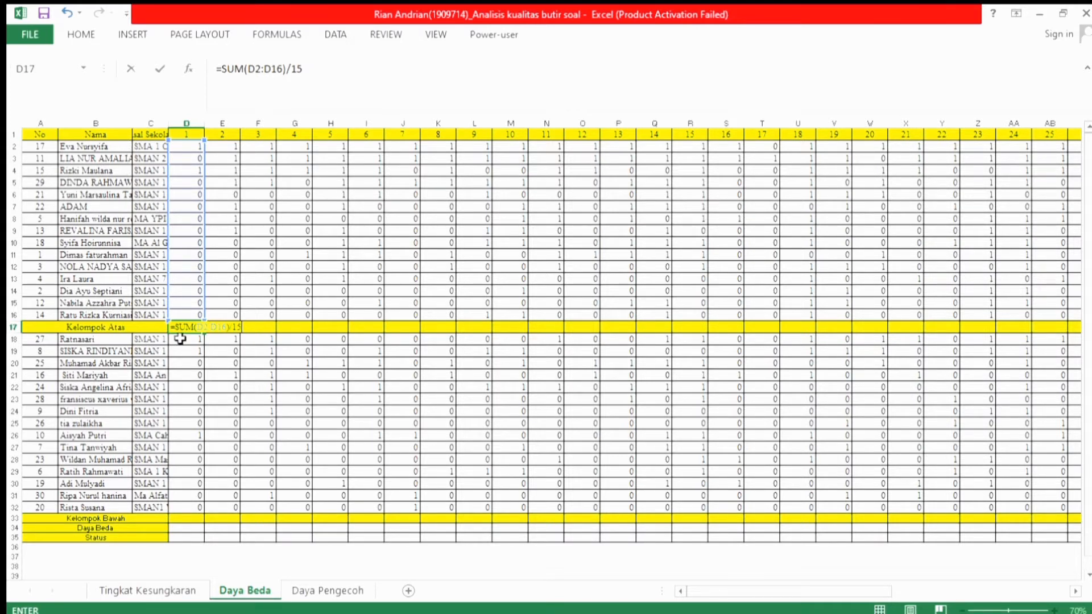
key(Return)
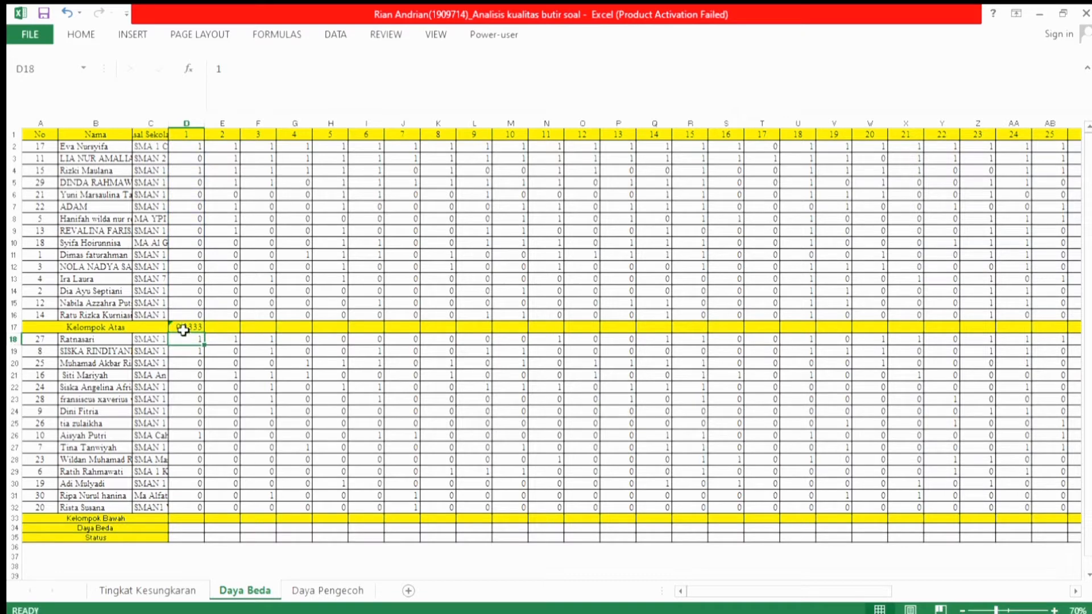
click(183, 328)
drag(204, 333, 985, 332)
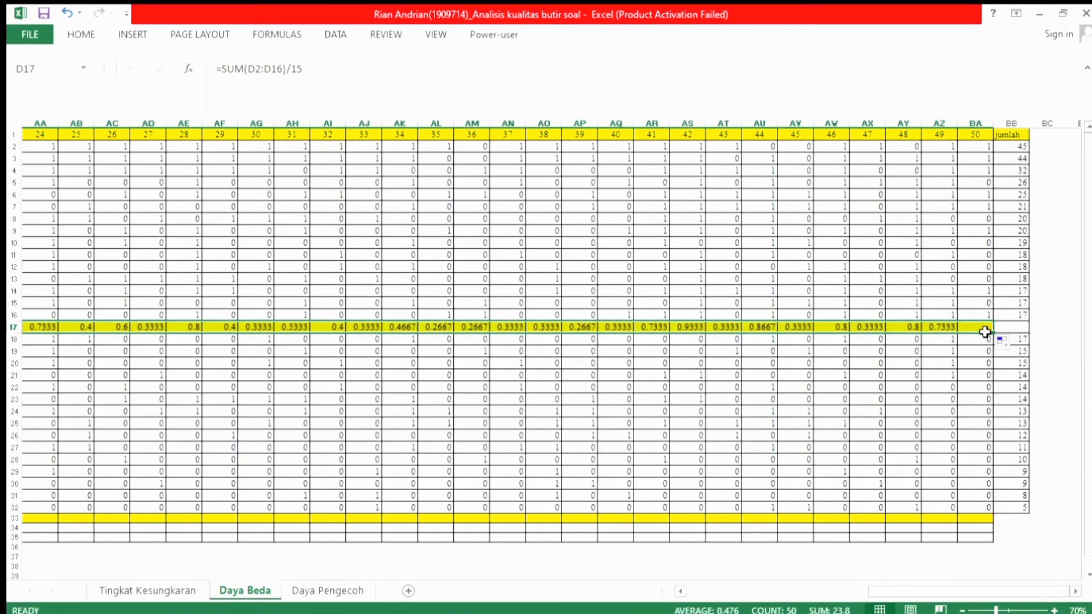
drag(948, 591, 733, 591)
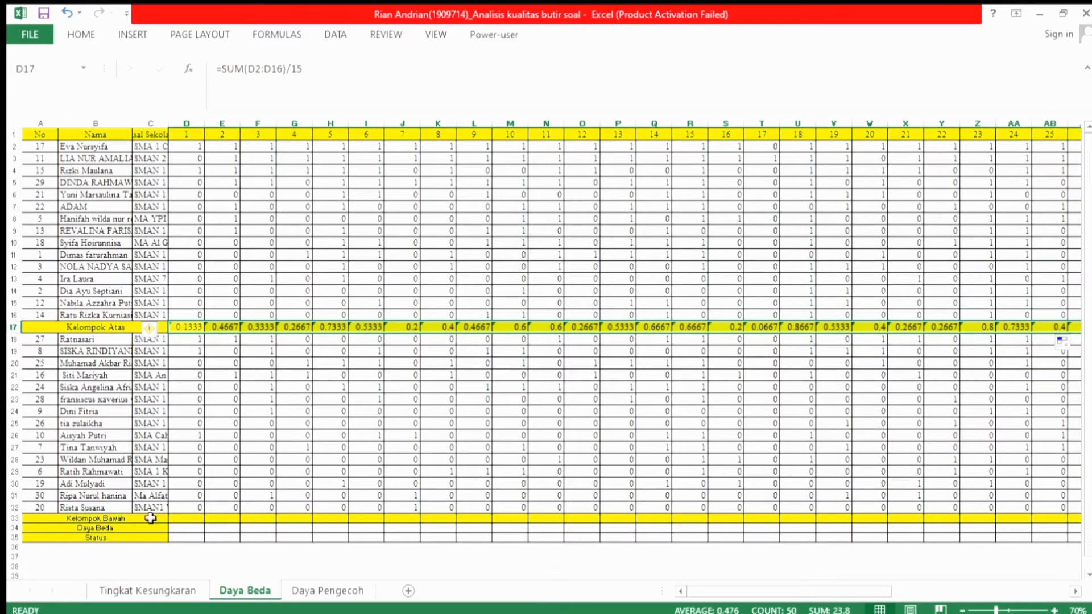
Step: Calculate the Kelompok Bawah value of question 1 in D33 with =SUM(D18:D32)/15 and fill it across to question 50 in BA33
click(123, 518)
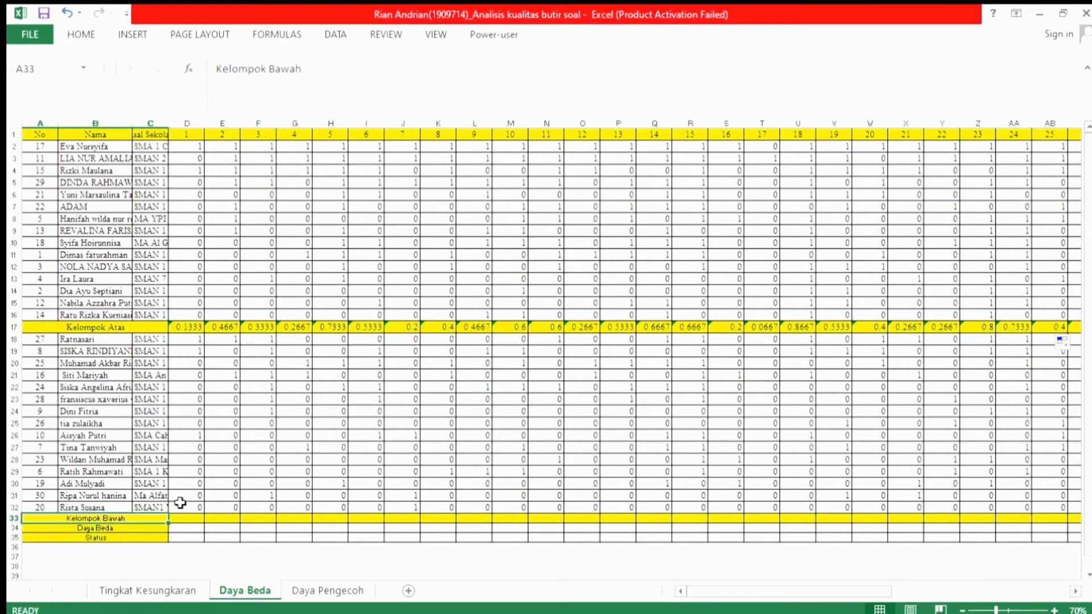
click(184, 522)
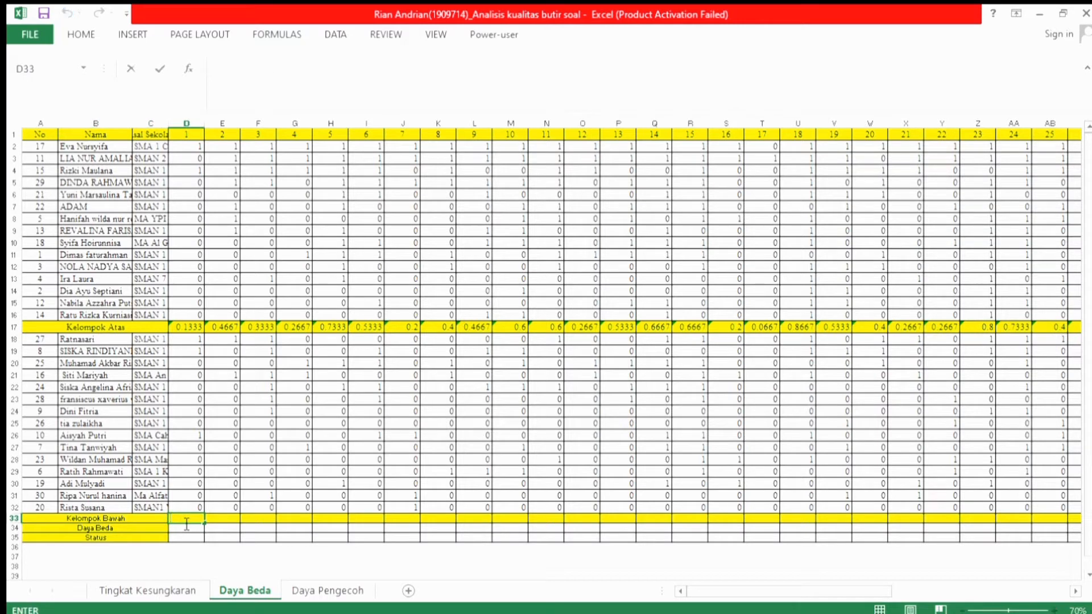
text(=SUM()
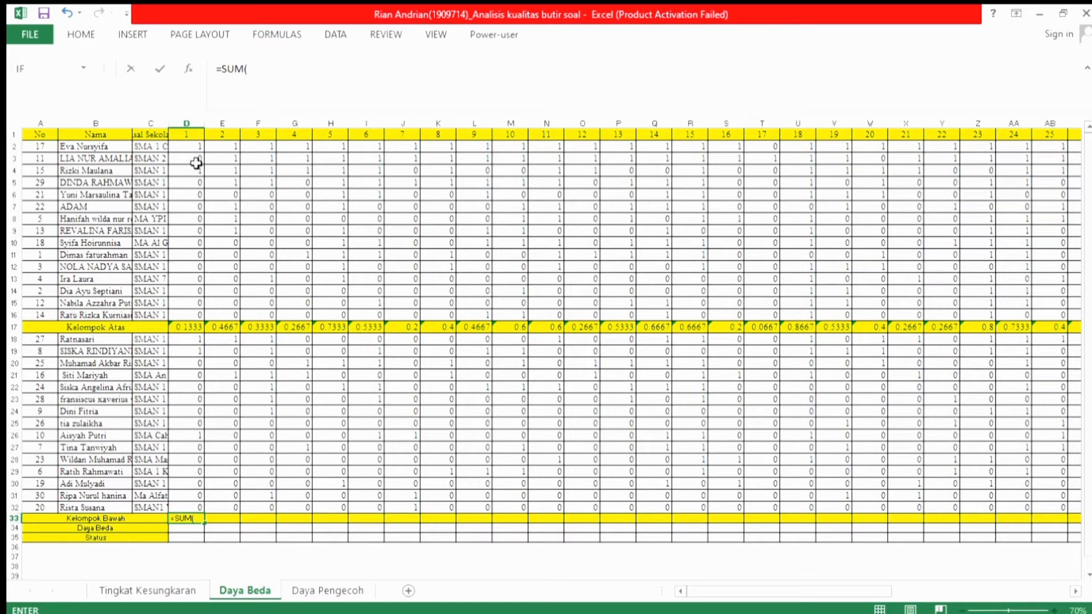
click(194, 341)
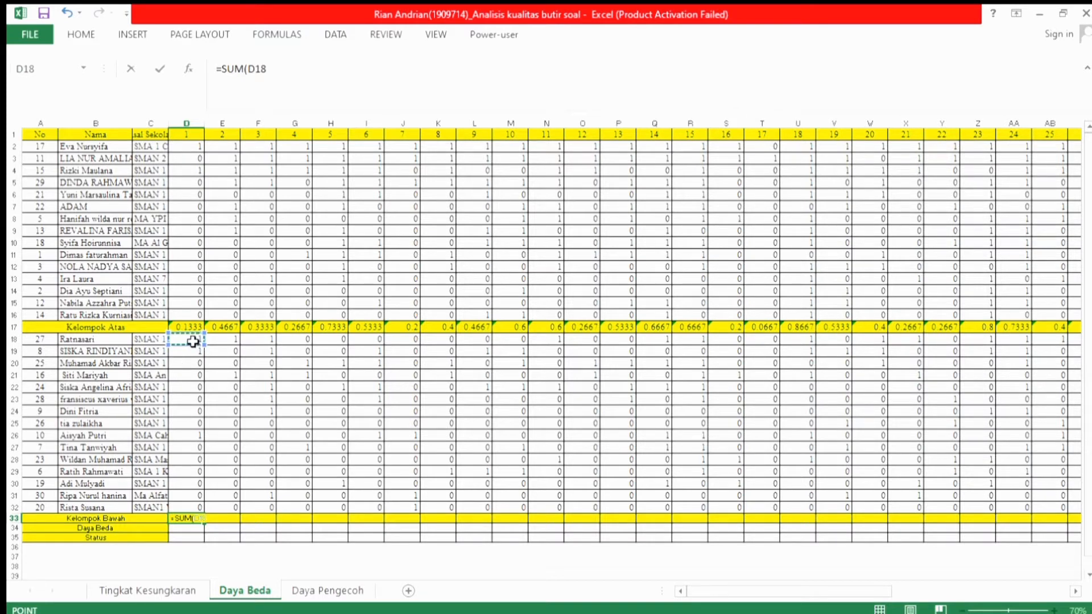
drag(192, 340, 186, 511)
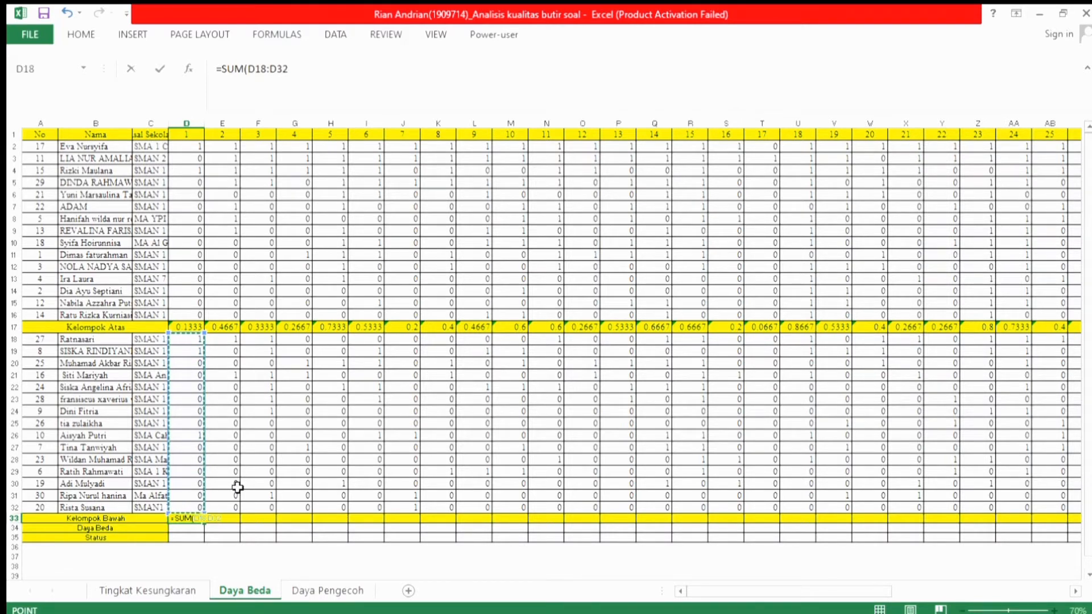
text()/15)
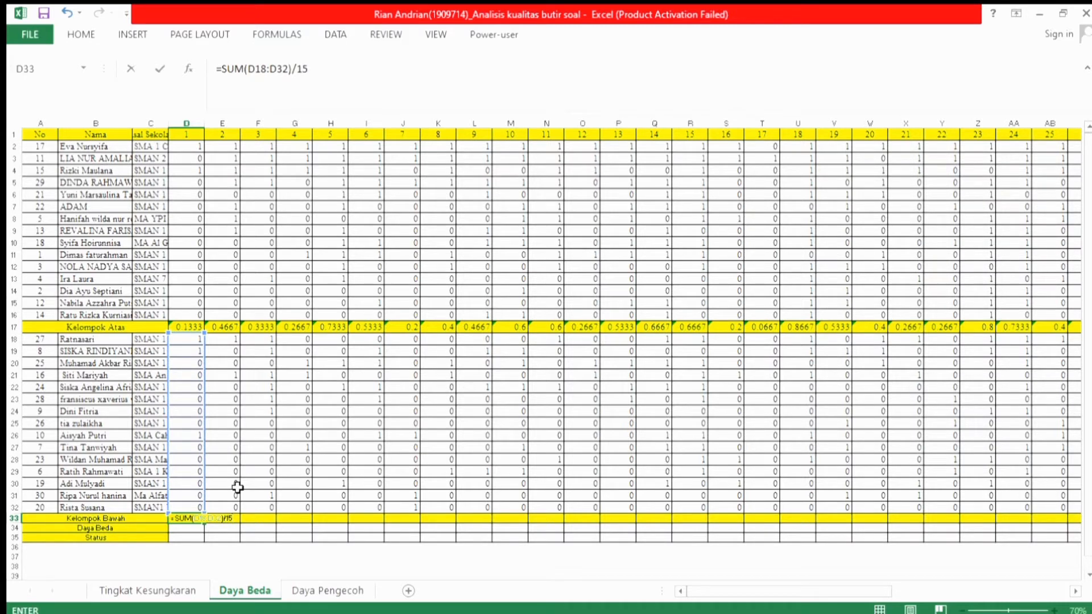
key(ctrl+Return)
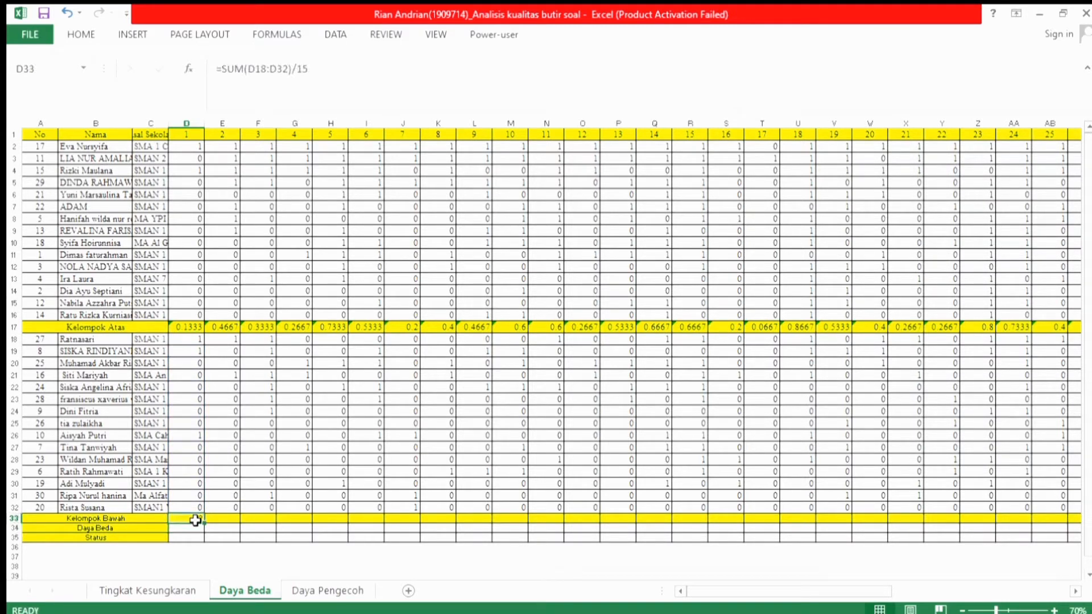
drag(205, 527, 1028, 519)
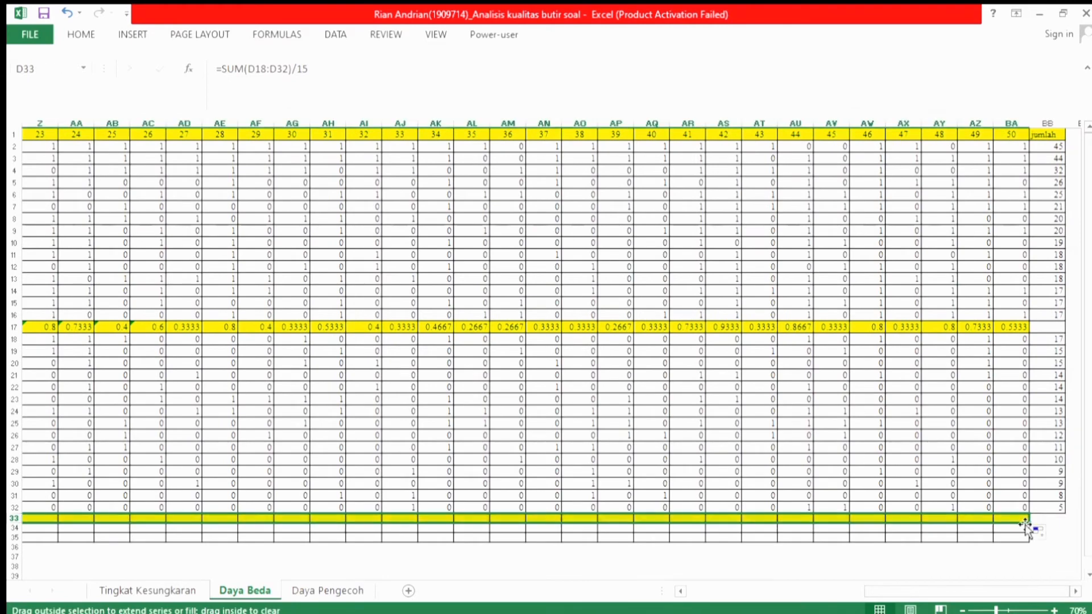
drag(898, 591, 668, 593)
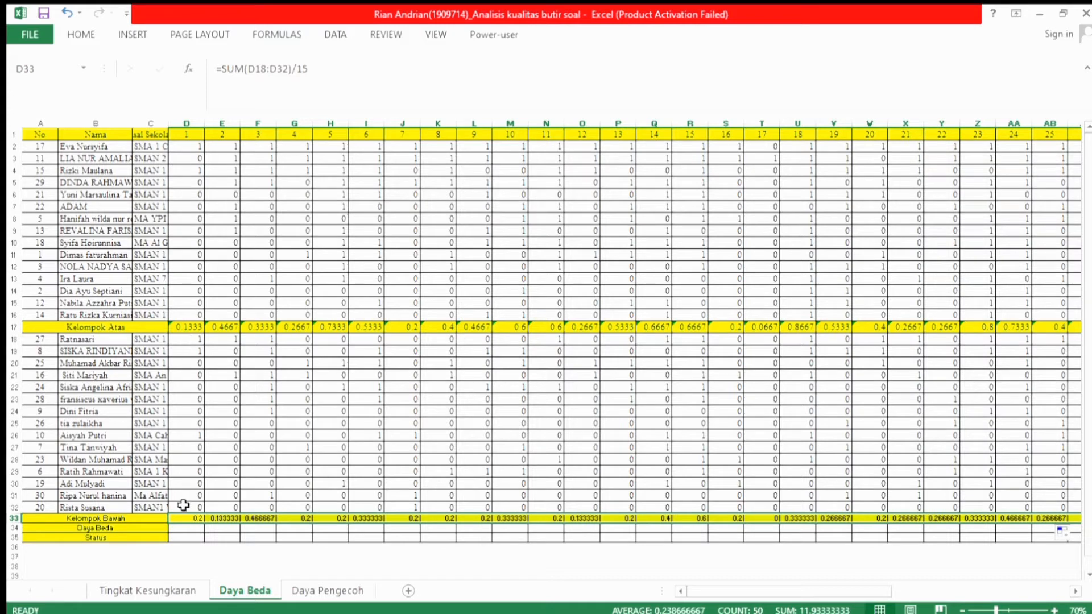
Step: Calculate the Daya Beda value of question 1 in D34 with =D17-D33 and fill it across to question 50 in BA34
click(177, 529)
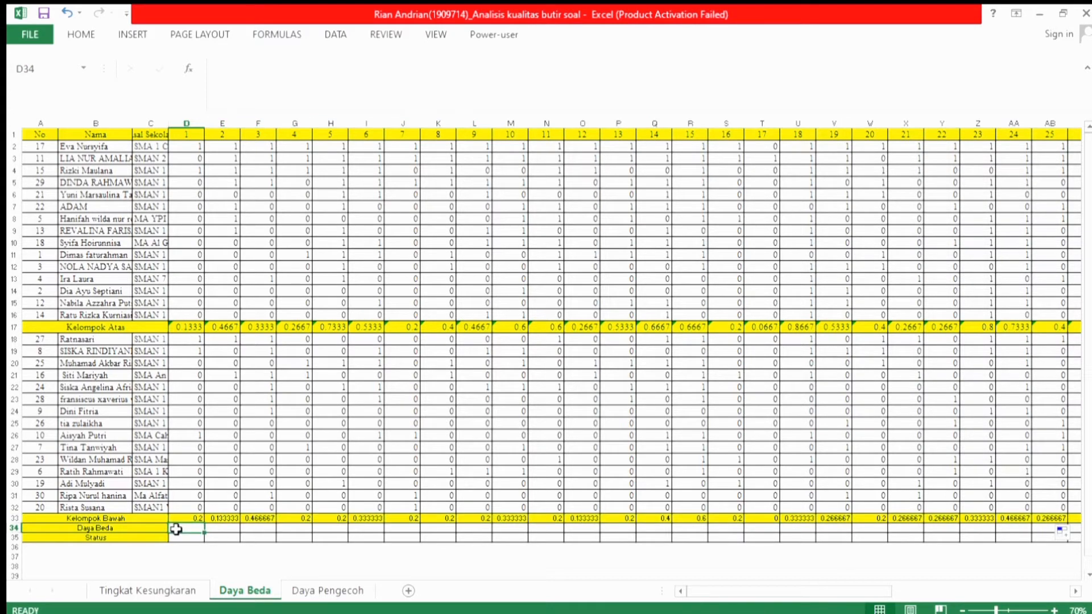
text(=)
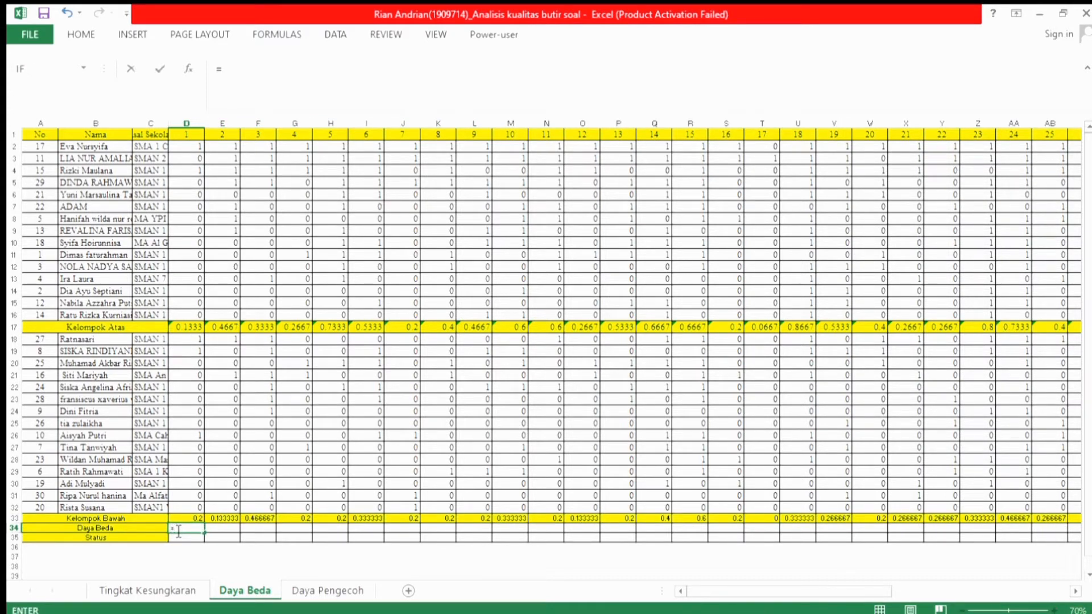
click(197, 330)
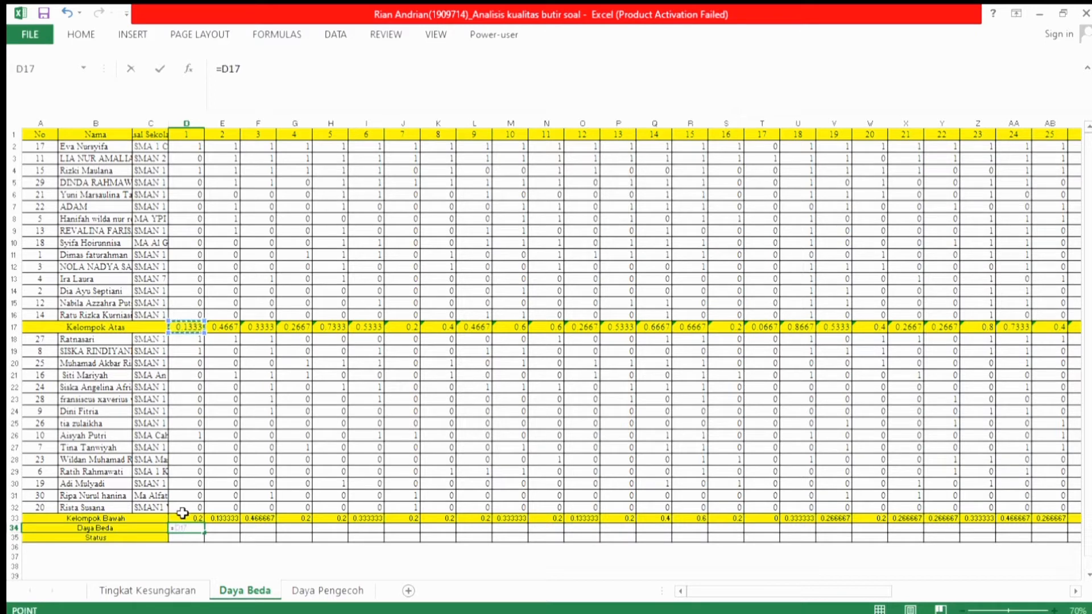
text(-)
click(191, 520)
key(Return)
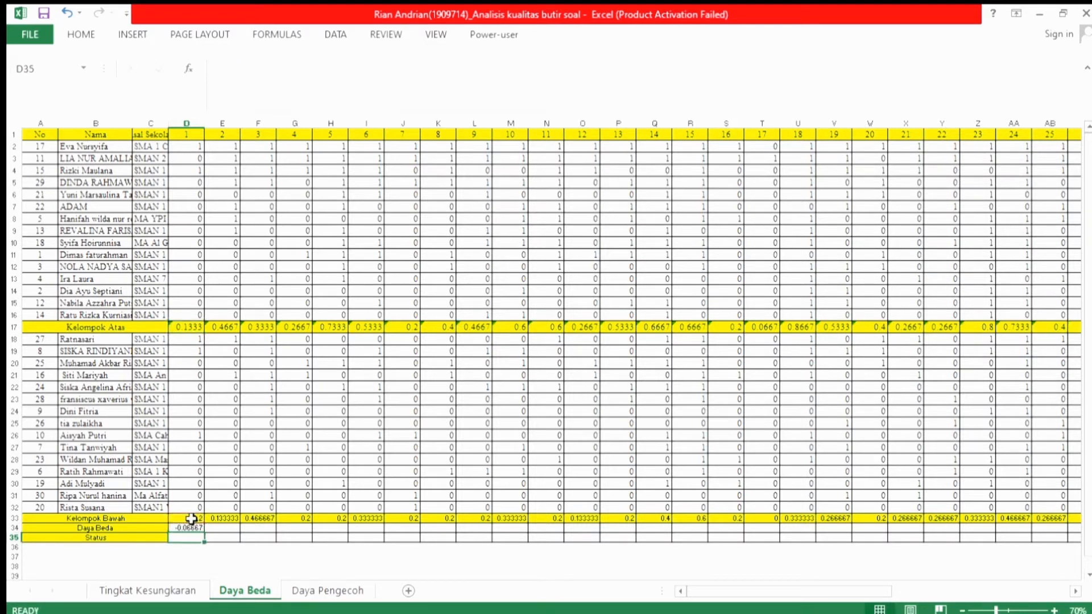
click(191, 528)
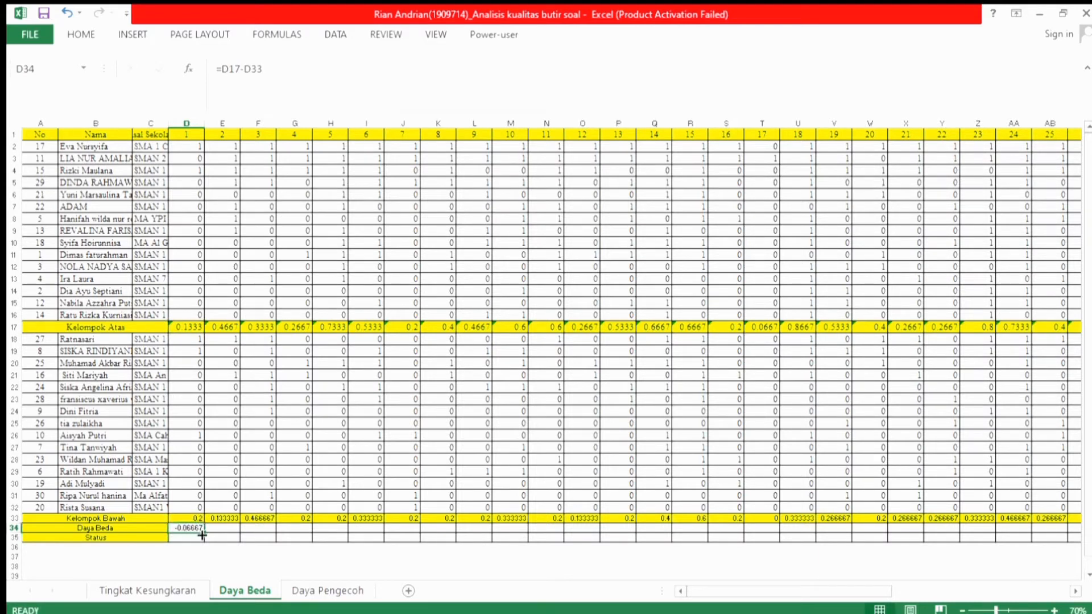
drag(204, 533, 990, 536)
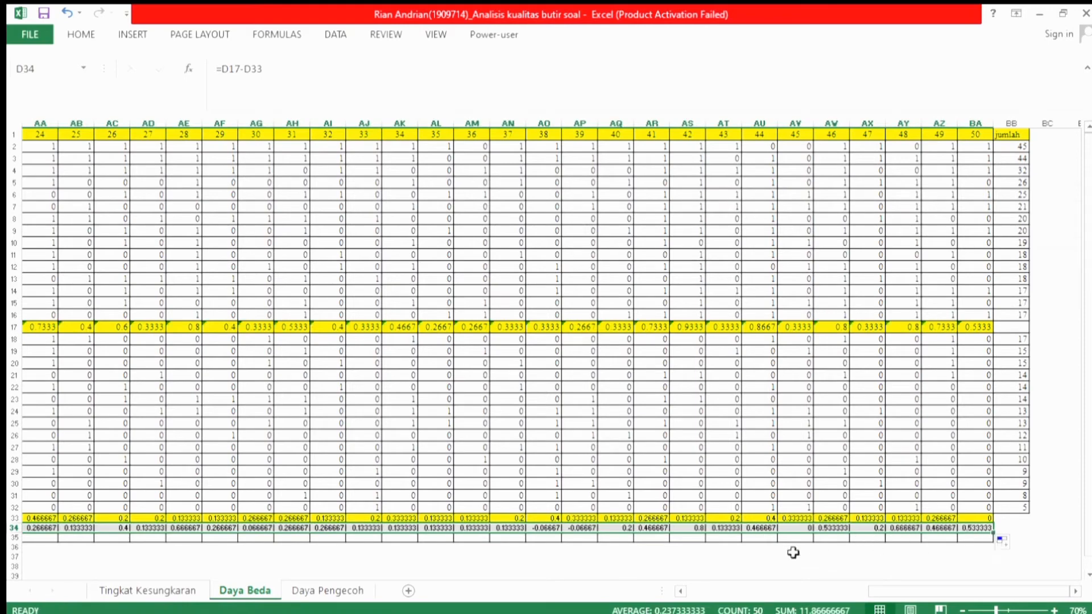
Step: Start the Status formula of question 1 in D35 as an IF function testing D34>=0.3
drag(890, 592, 686, 600)
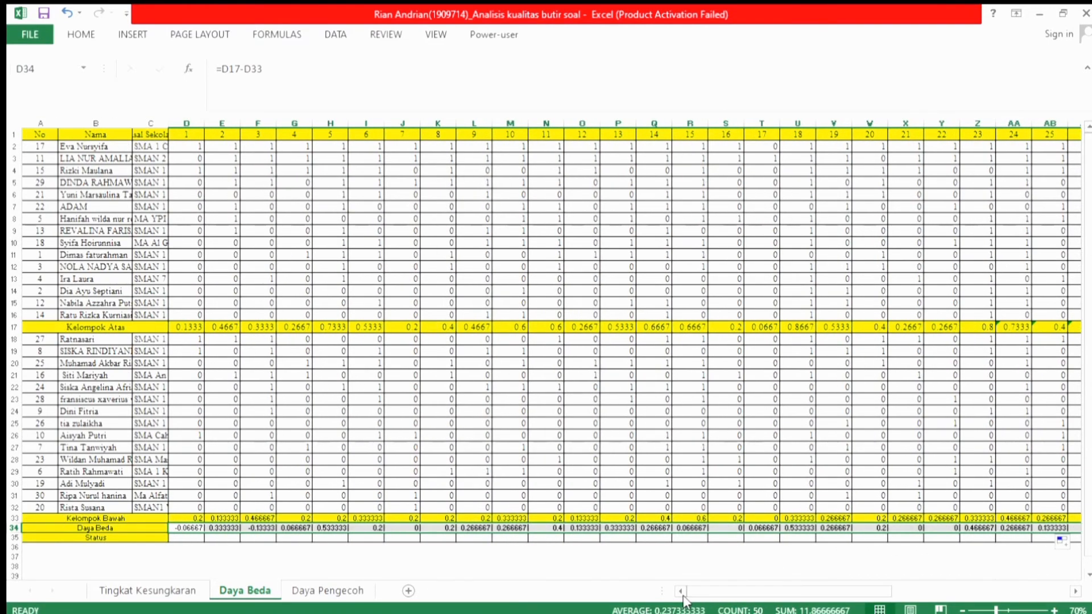
click(179, 539)
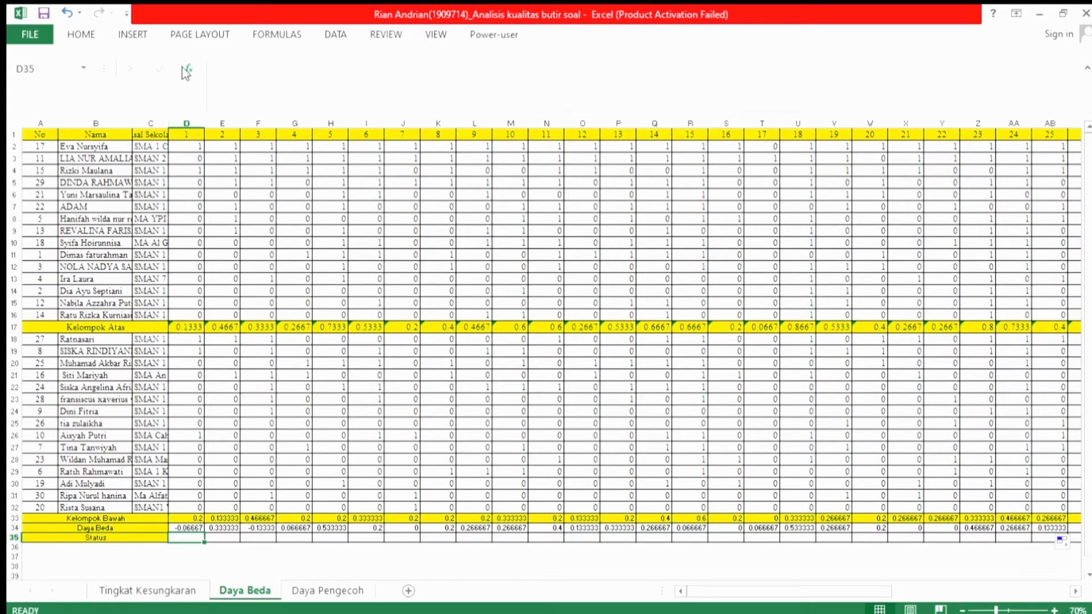
text(=)
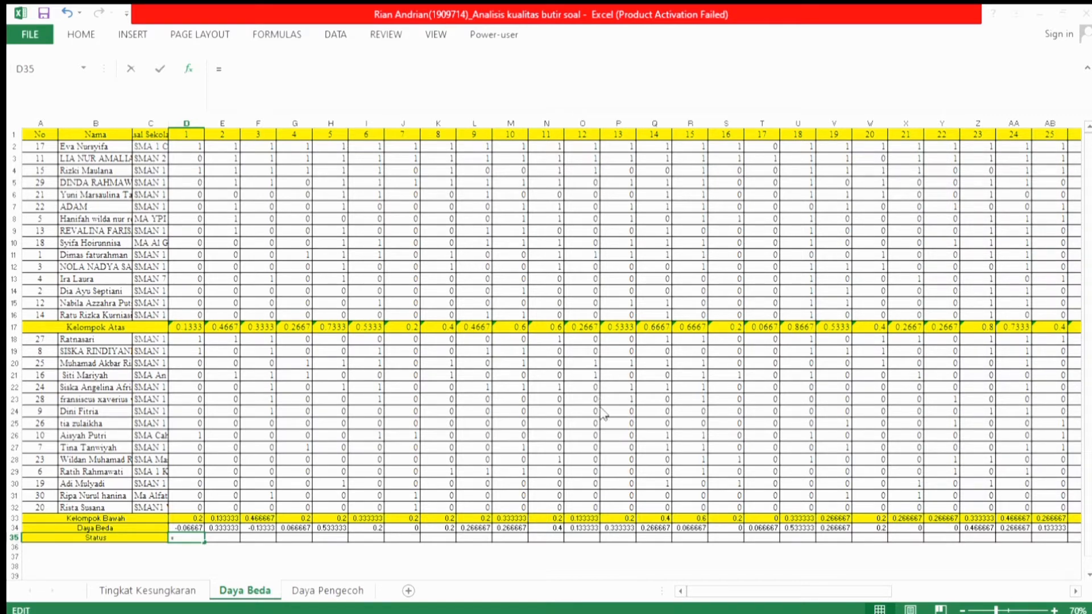
text(IF())
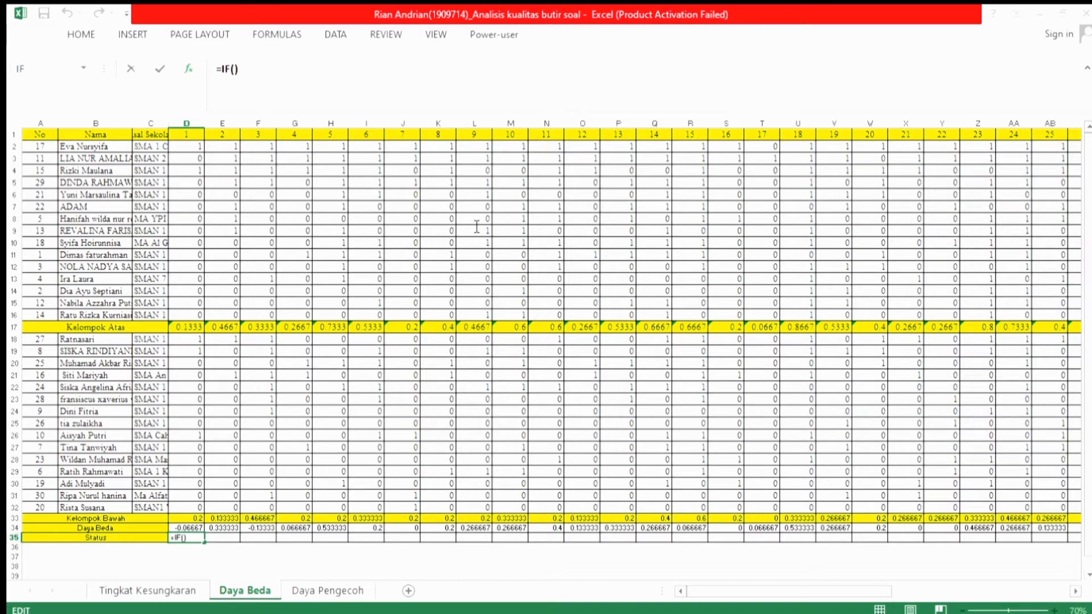
click(186, 530)
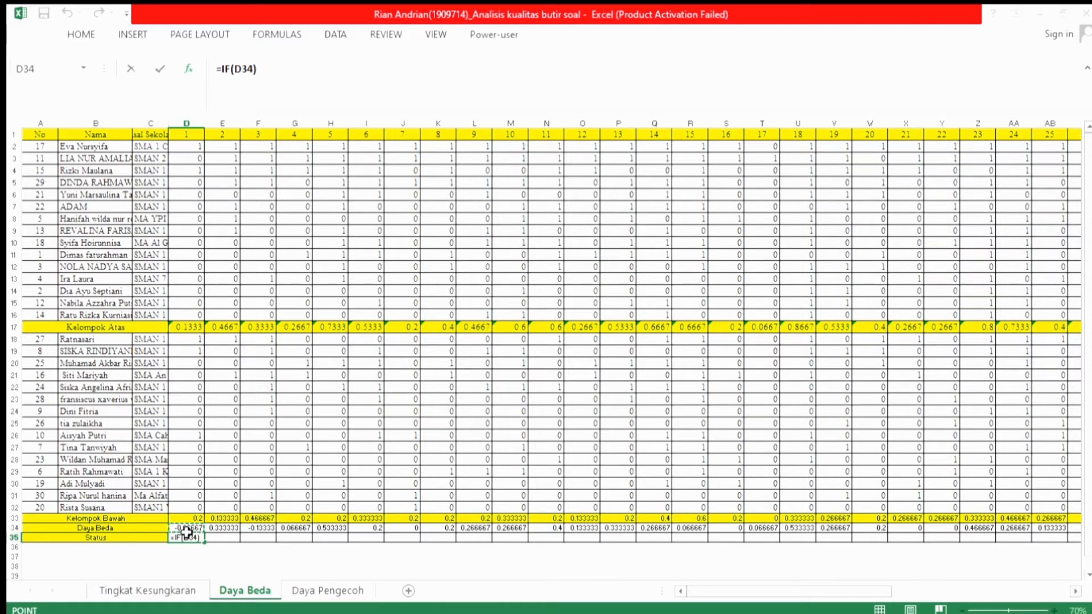
text(>=0.3)
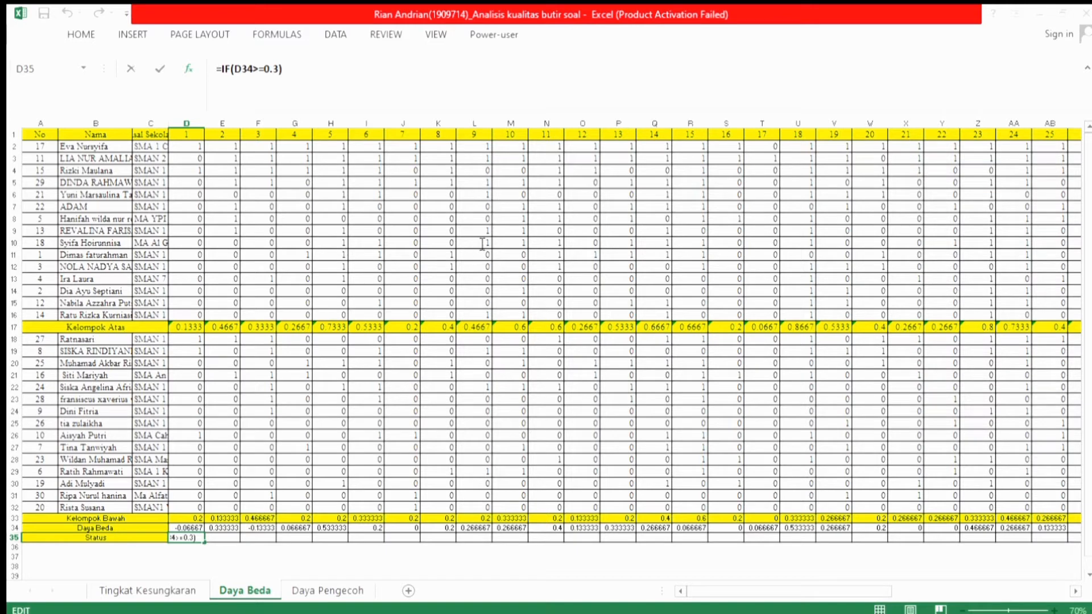
Step: Complete the D35 formula with "BAIK" as the true result and "TIDAK BAIK" as the false result, and fill it across to question 50 in BA35
text(,B)
text(IK)
key(BackSpace)
key(Left)
key(Left)
key(Left)
key(Left)
text(")
key(Right)
key(Right)
key(Right)
key(Right)
text(",B)
key(BackSpace)
text(TIDAK BAIK)
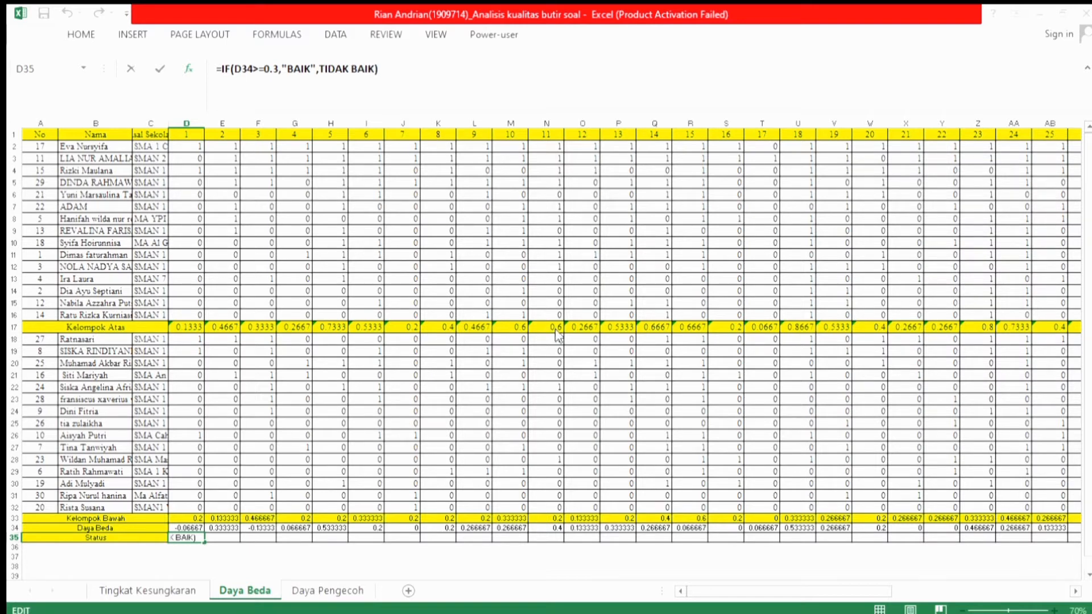
click(662, 379)
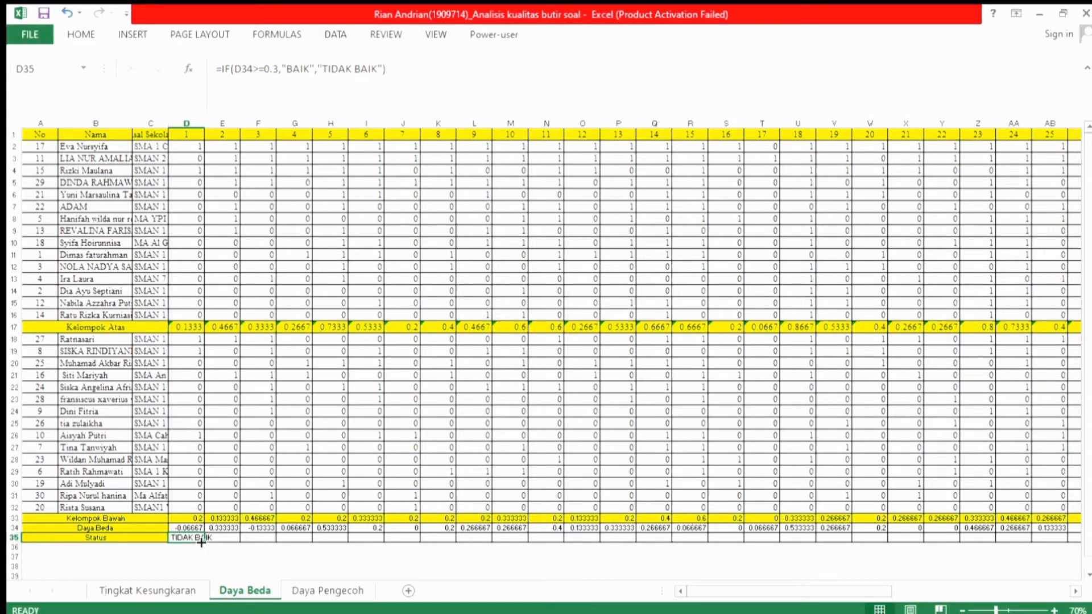
drag(203, 543, 1015, 550)
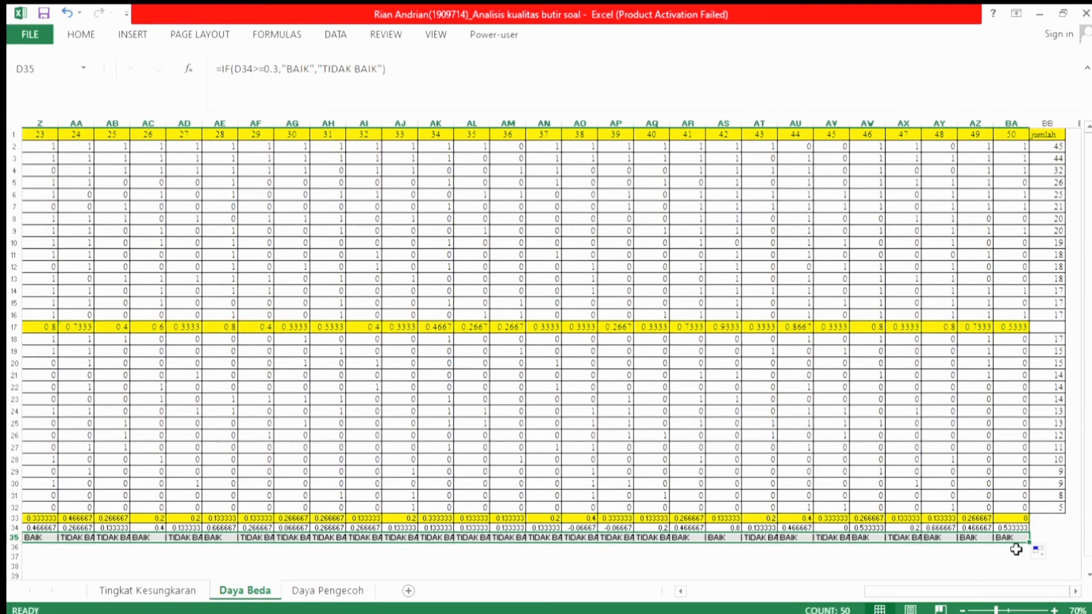
Step: Switch to the Daya Pengecoh sheet and examine the students' answer choices, the cells marked 0 and the Kunci Jawaban row
drag(893, 589, 705, 590)
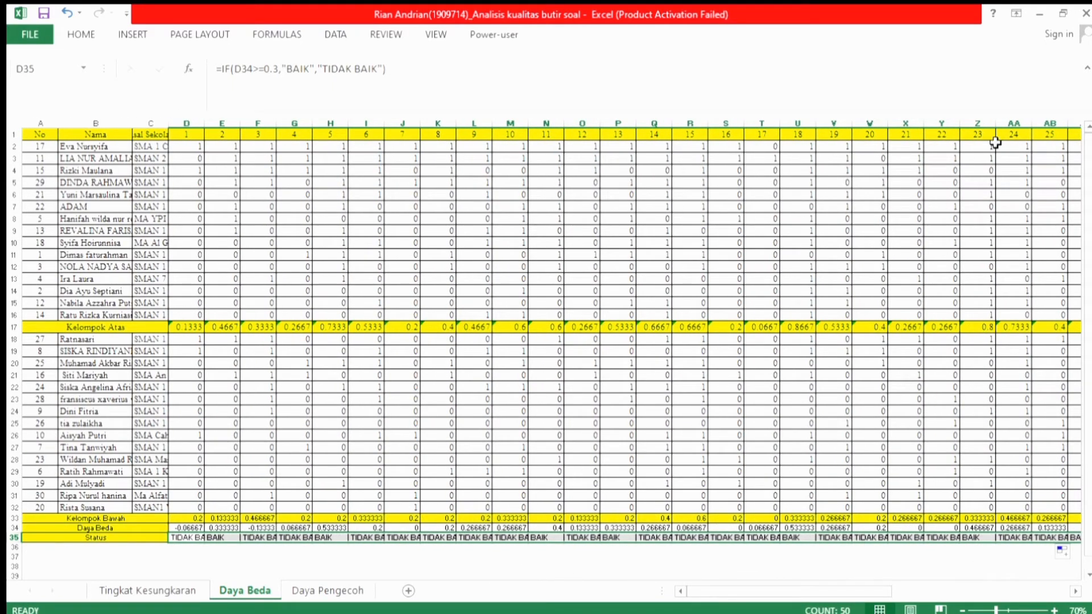
key(ctrl+Page_Down)
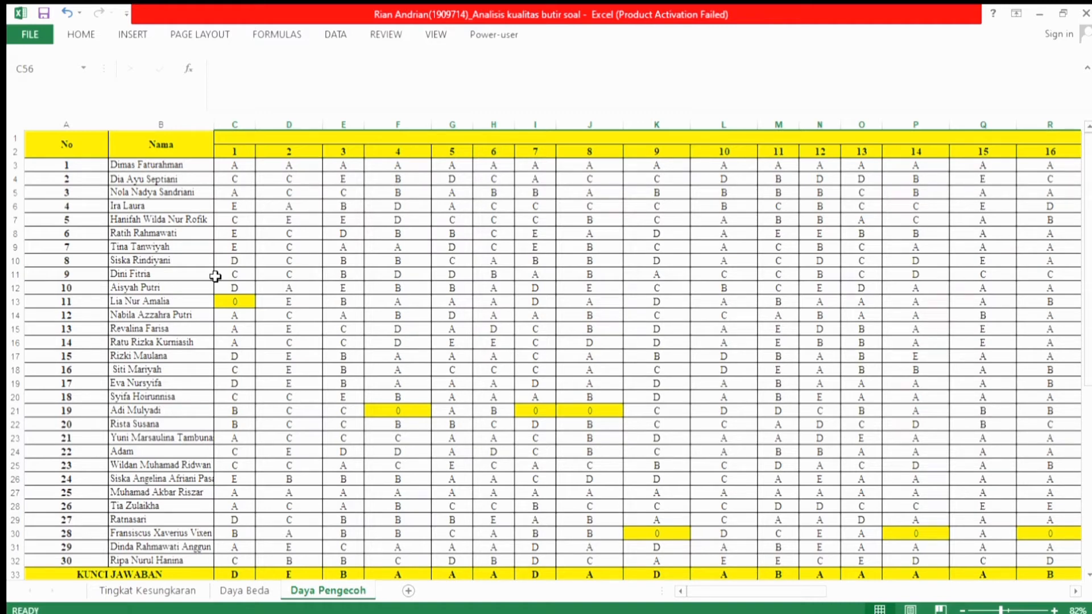
click(242, 167)
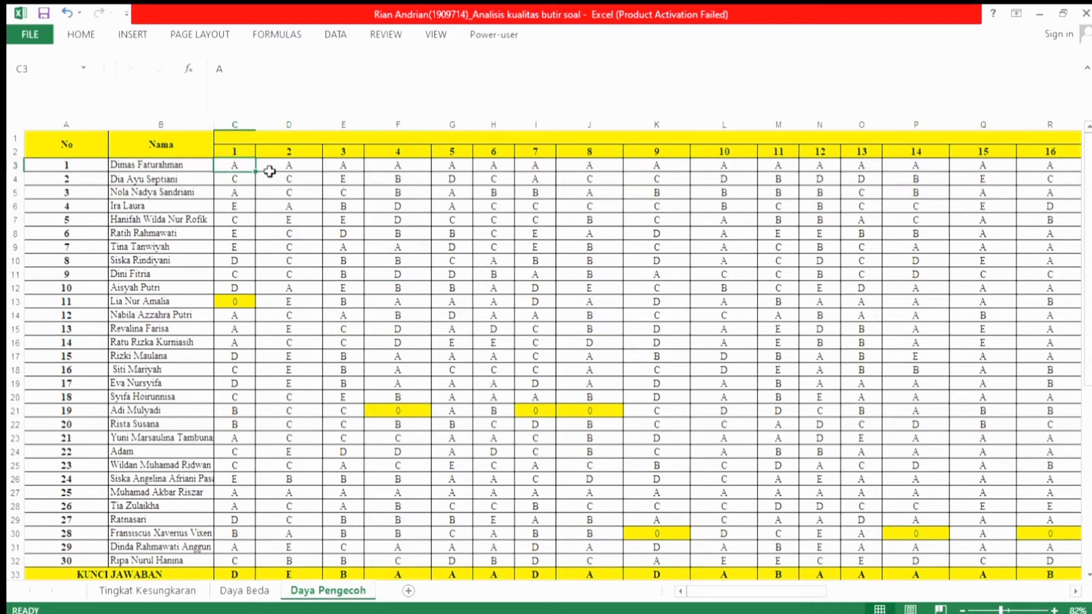
click(239, 152)
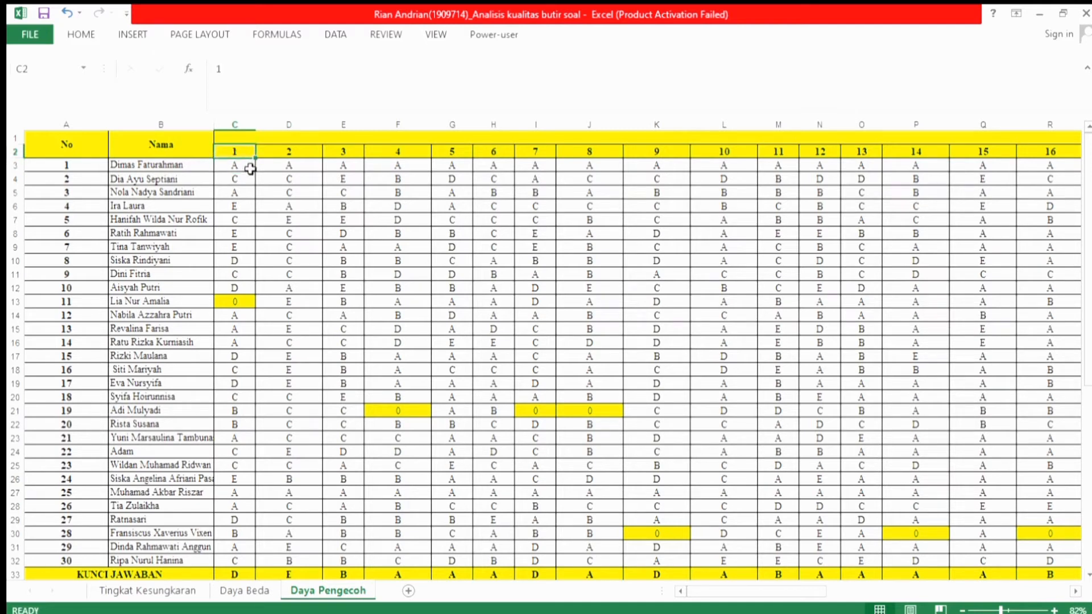
click(238, 166)
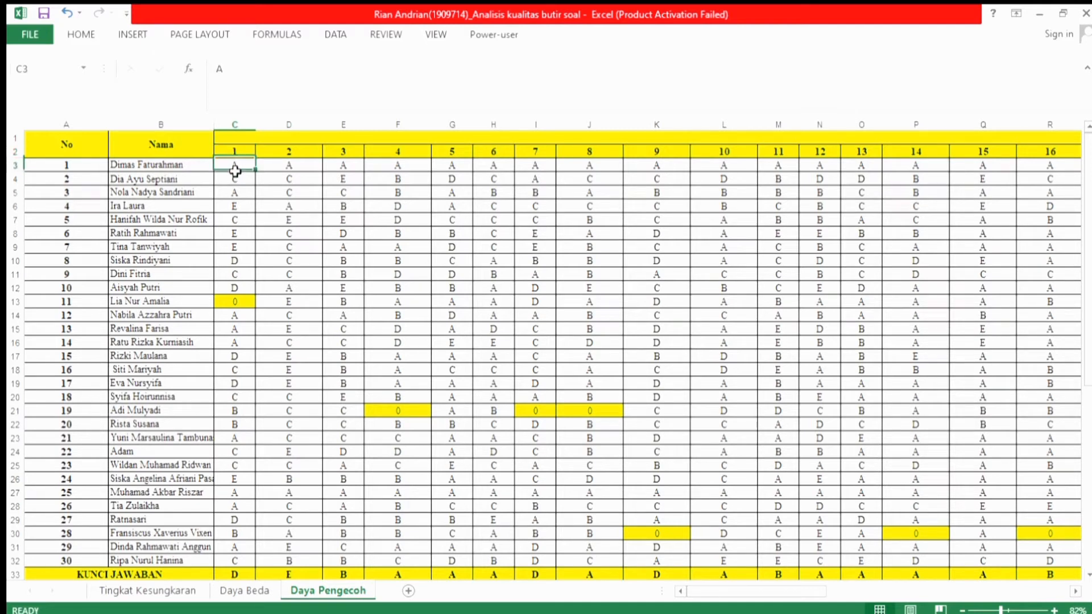
click(284, 166)
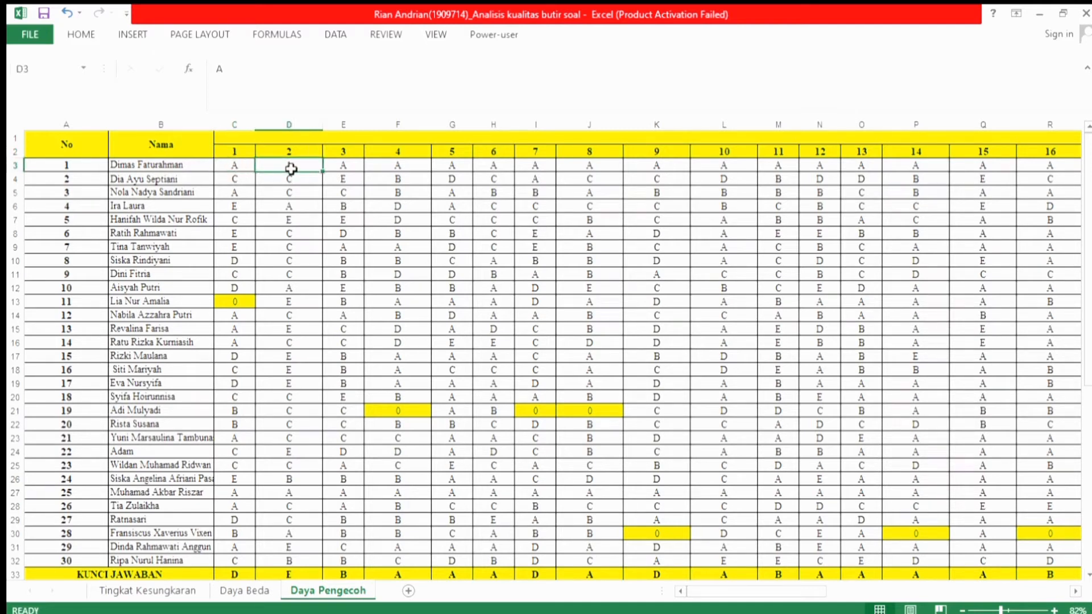
click(239, 305)
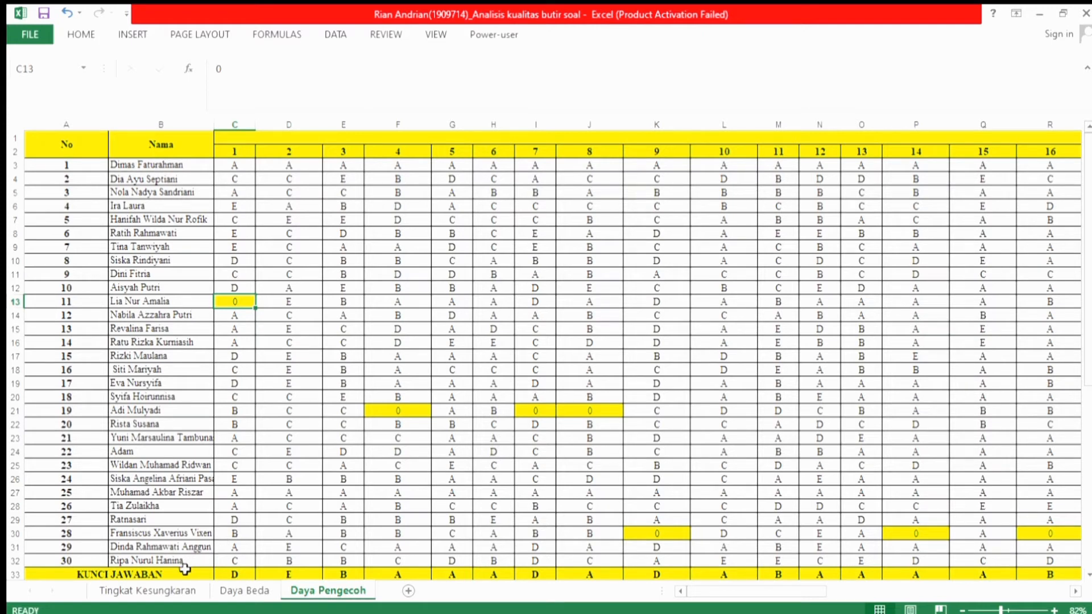
drag(235, 575, 528, 574)
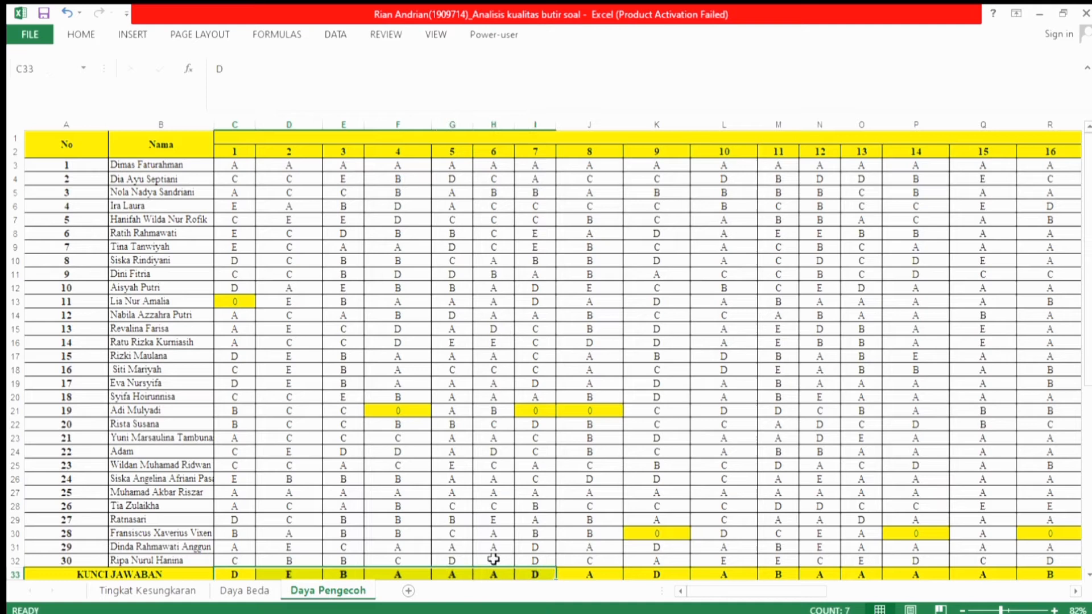
click(401, 509)
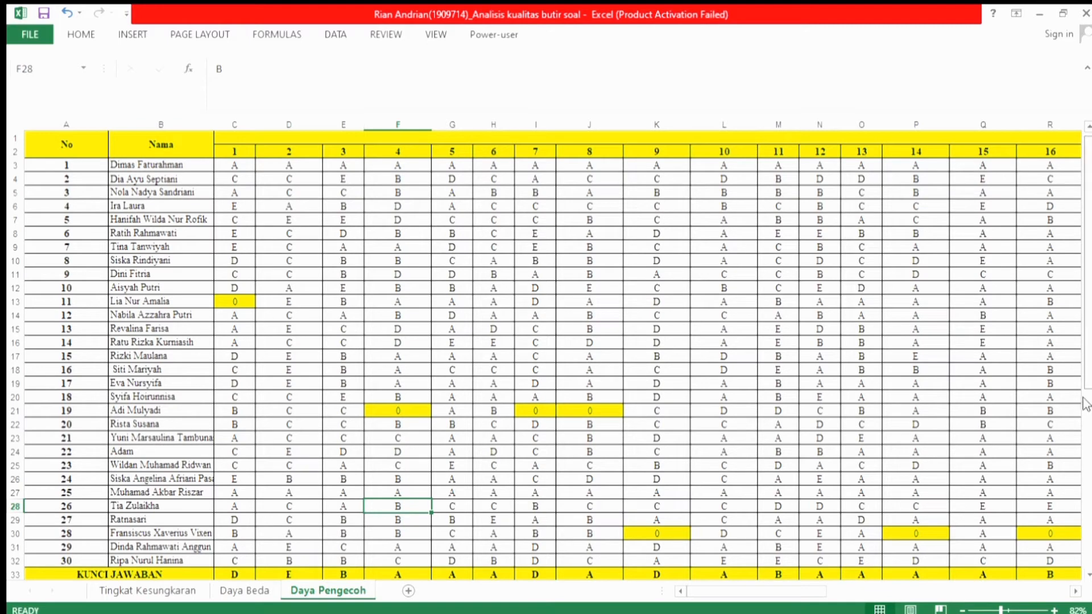
Step: Count the students who chose option A for question 1 in C38 with =COUNTIF(C3:C32,"A")
scroll(1087, 404, down, 4)
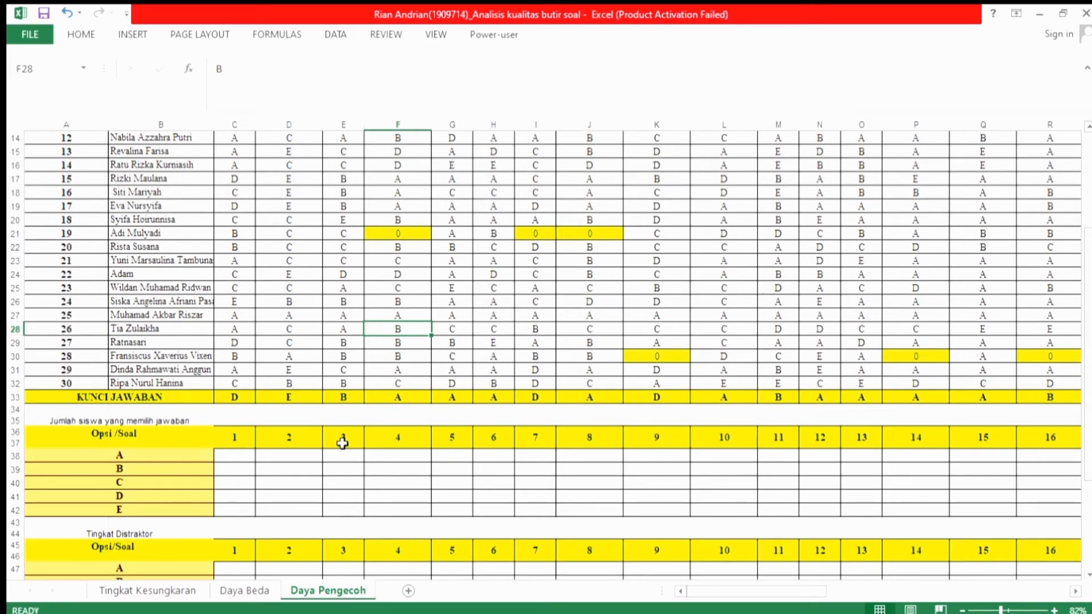
click(179, 458)
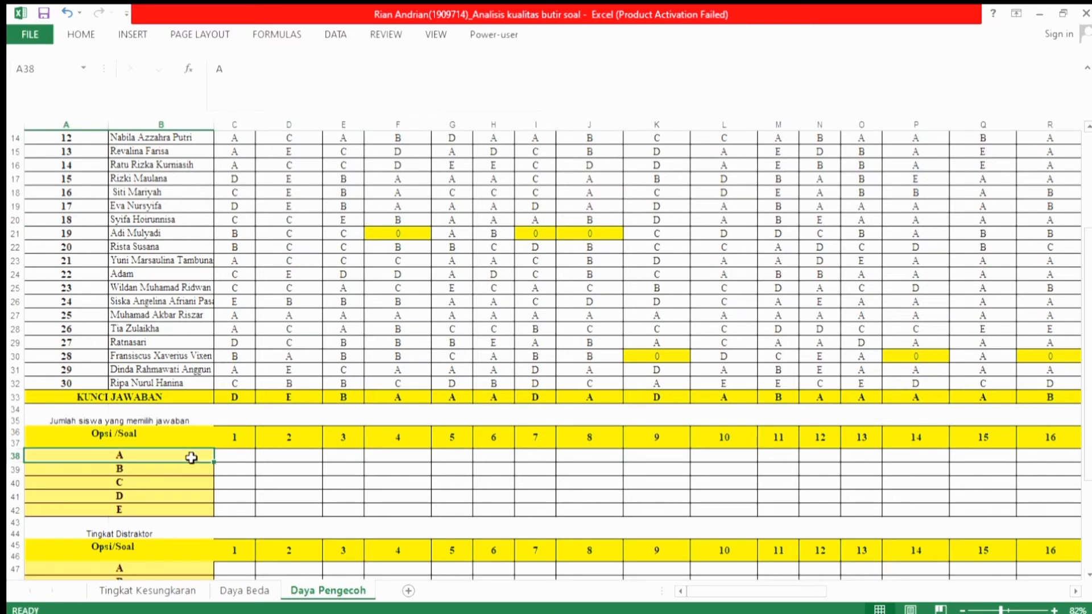
click(221, 458)
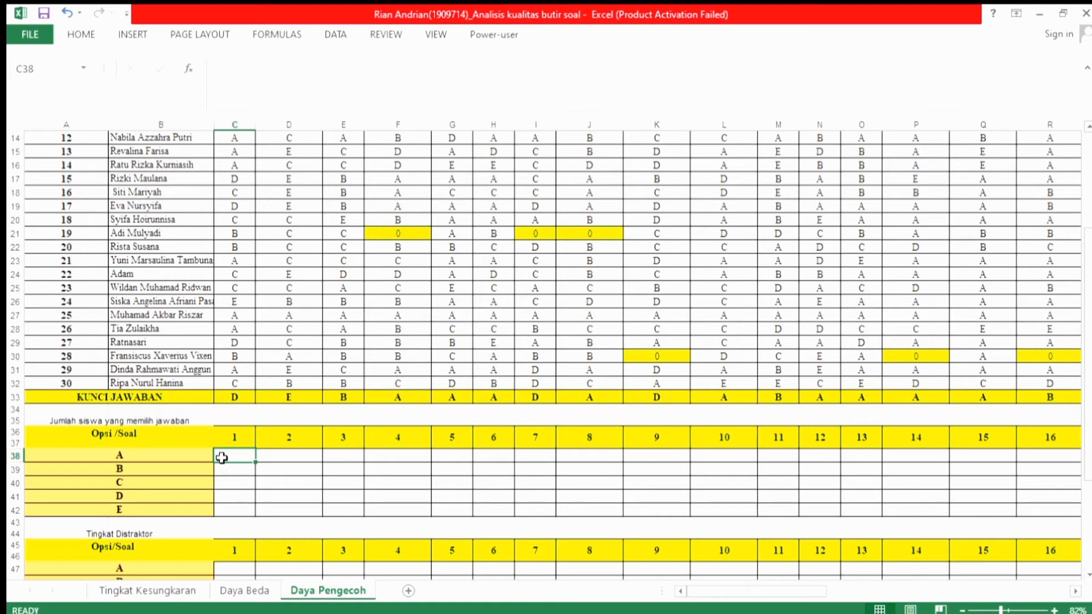
double_click(223, 459)
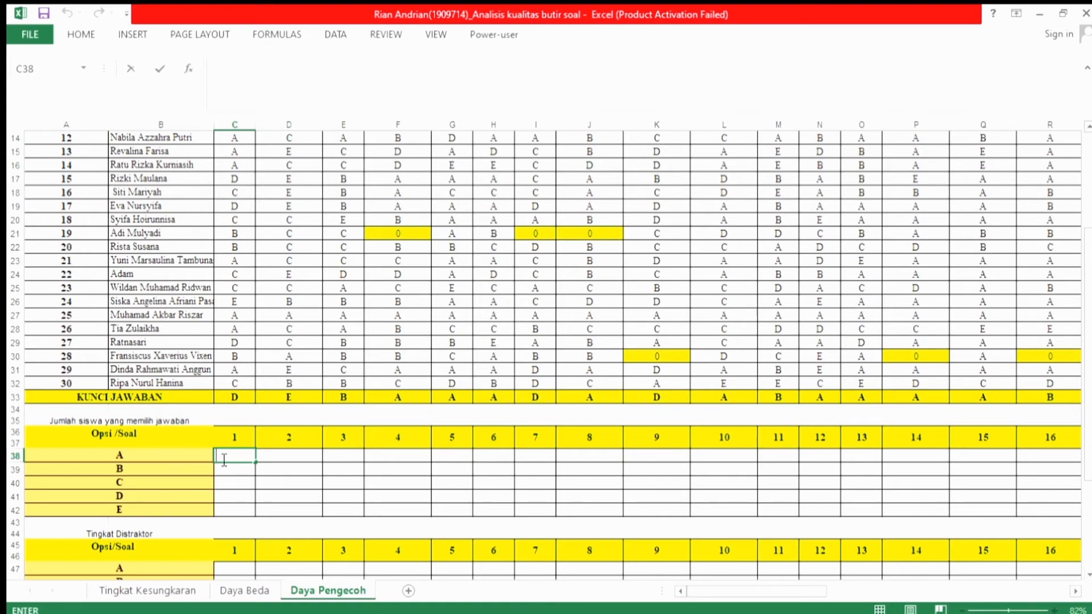
text(=COUNTIF()
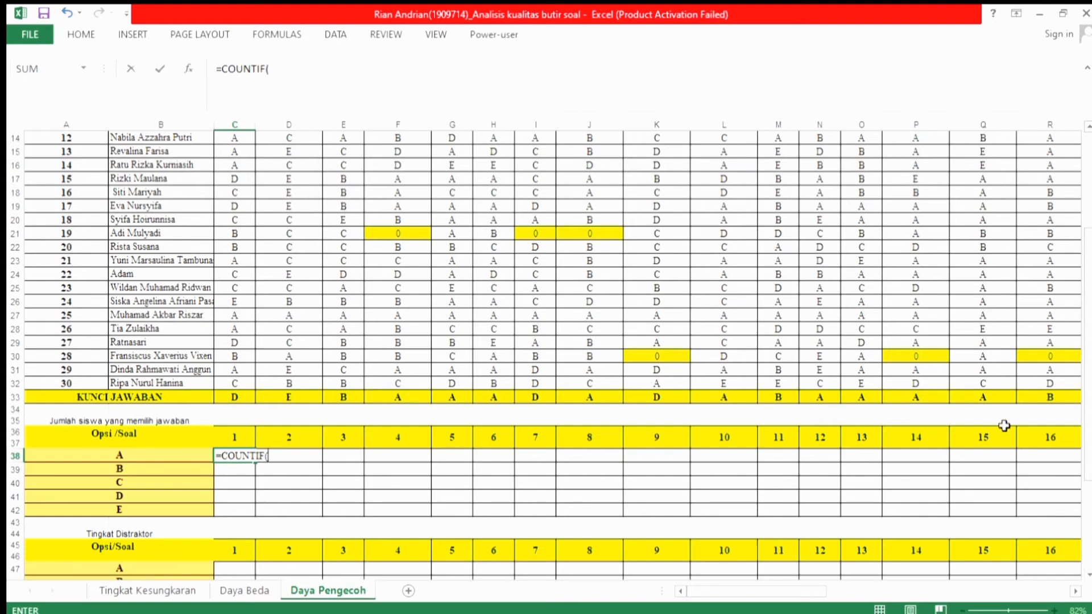
drag(1087, 453, 1089, 298)
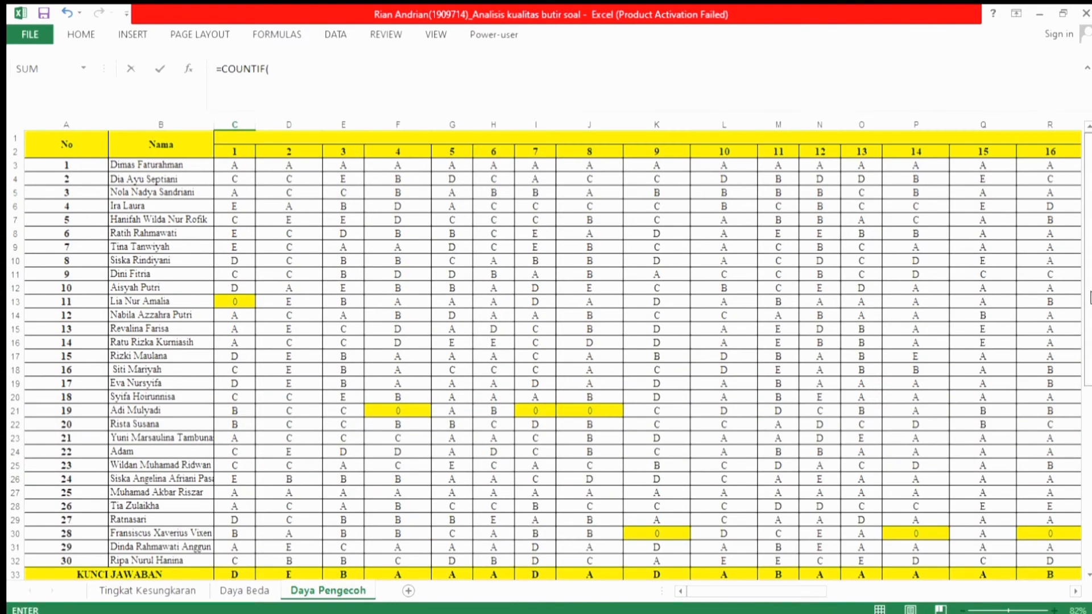
drag(234, 166, 234, 565)
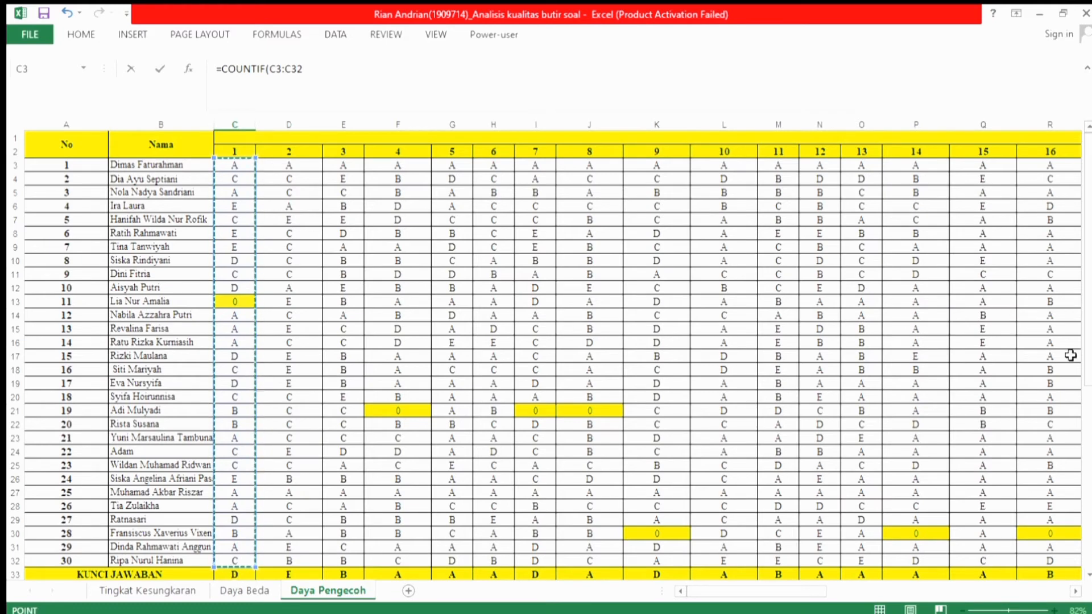
drag(1080, 370, 1082, 483)
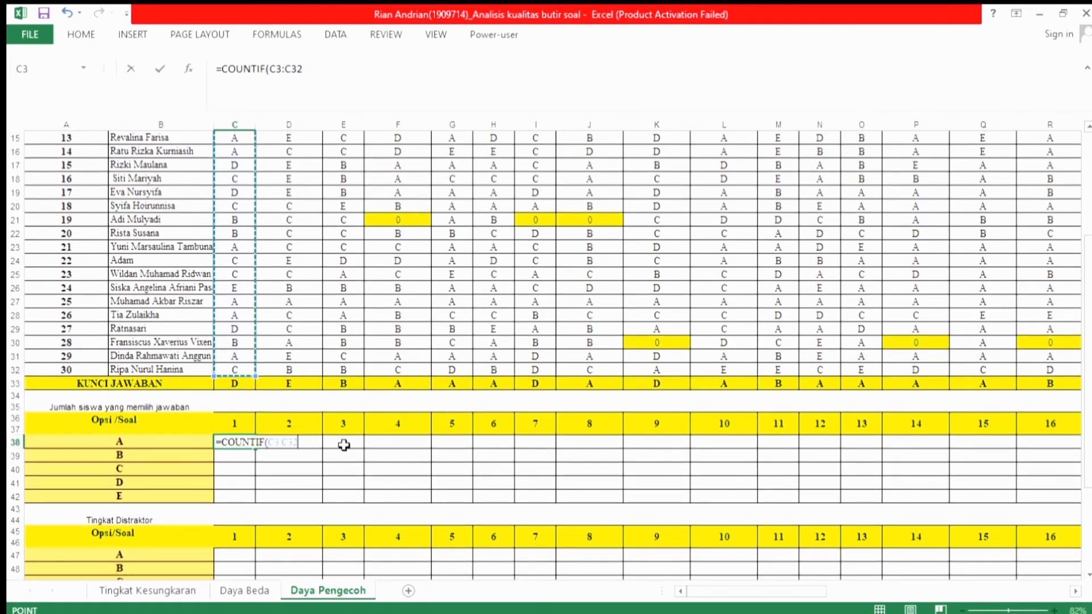
text(,)
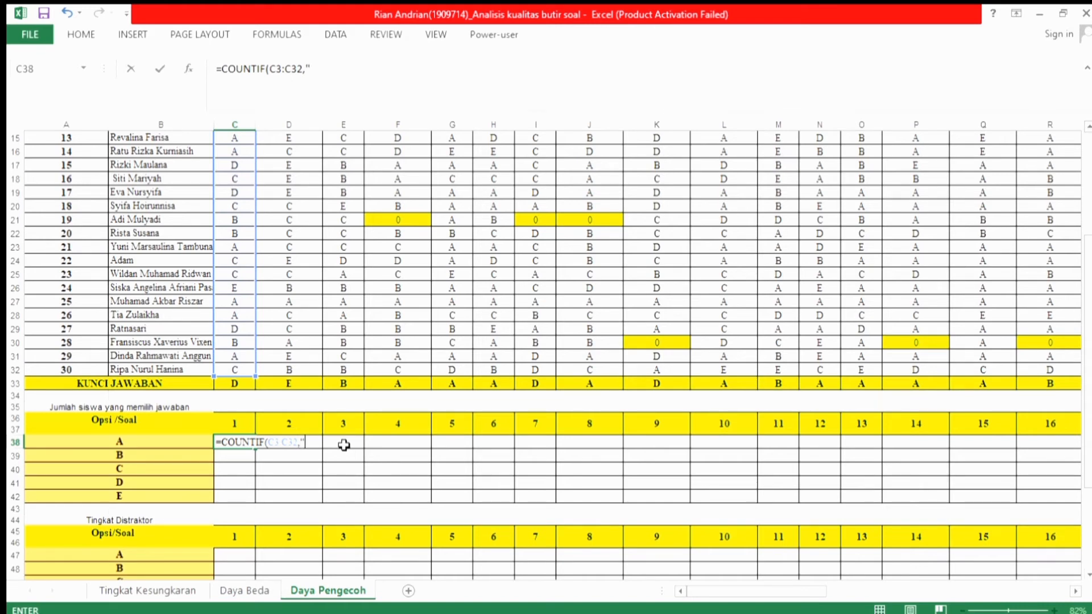
text("A)
key(Return)
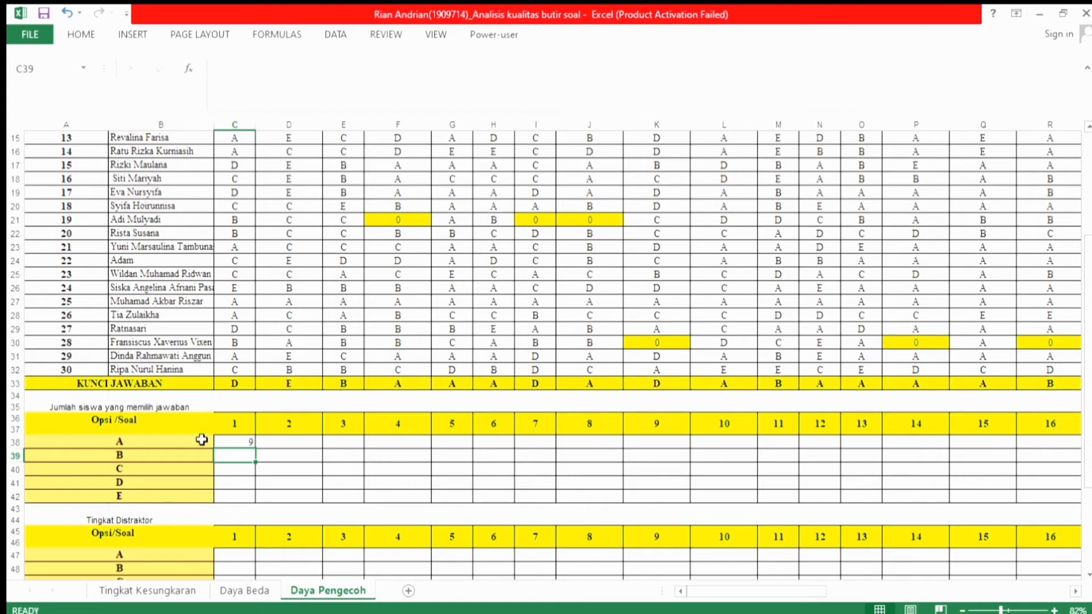
click(237, 442)
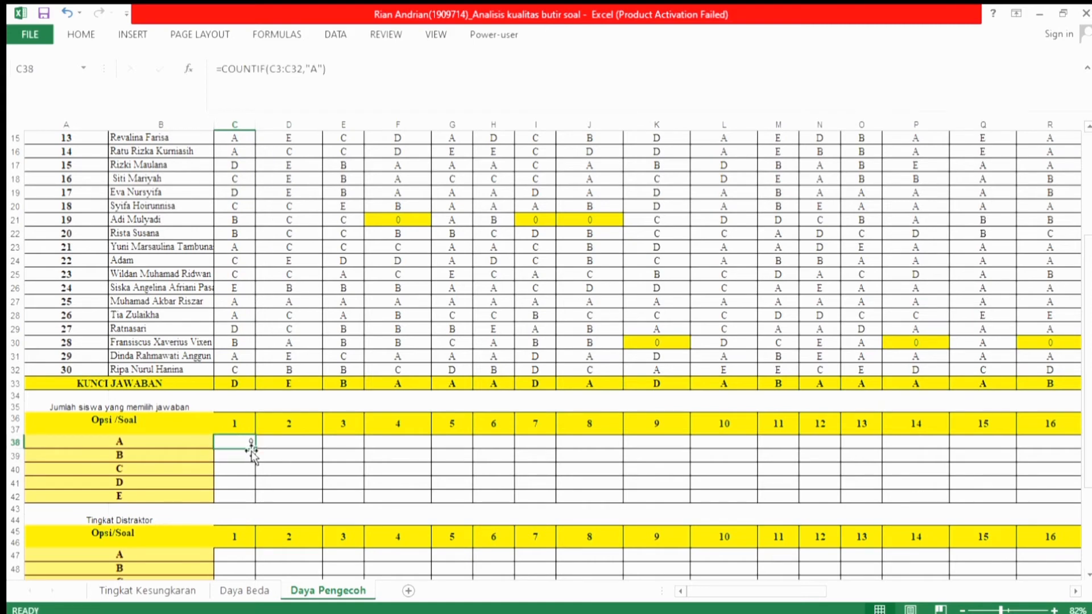
Step: Fill the C38 count formula down to C42, and change the option B formula in C39 to =COUNTIF(C3:C32,"B")
drag(255, 447, 255, 502)
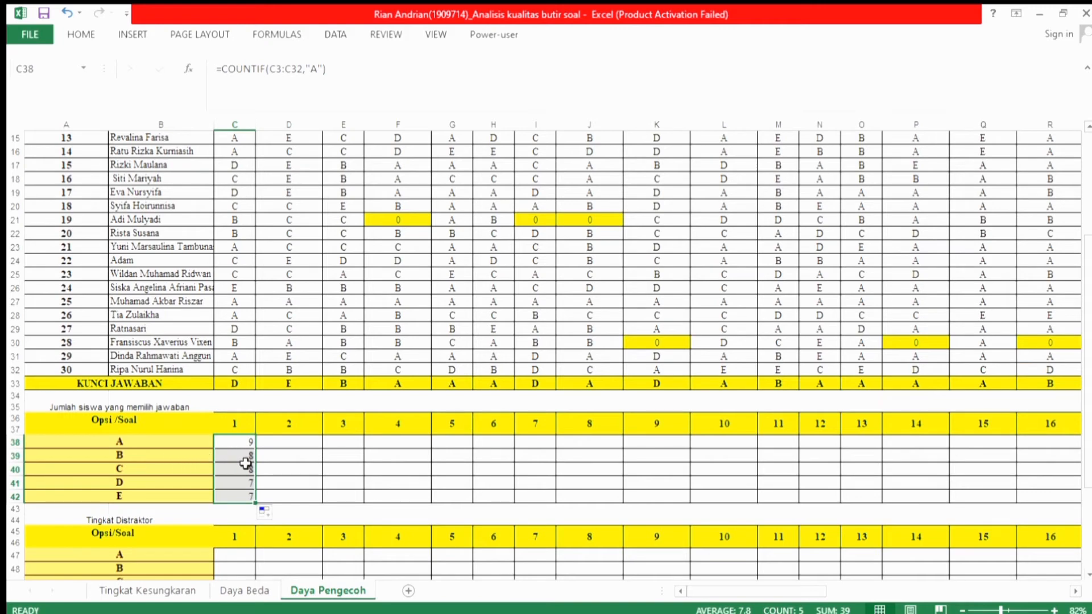
click(244, 458)
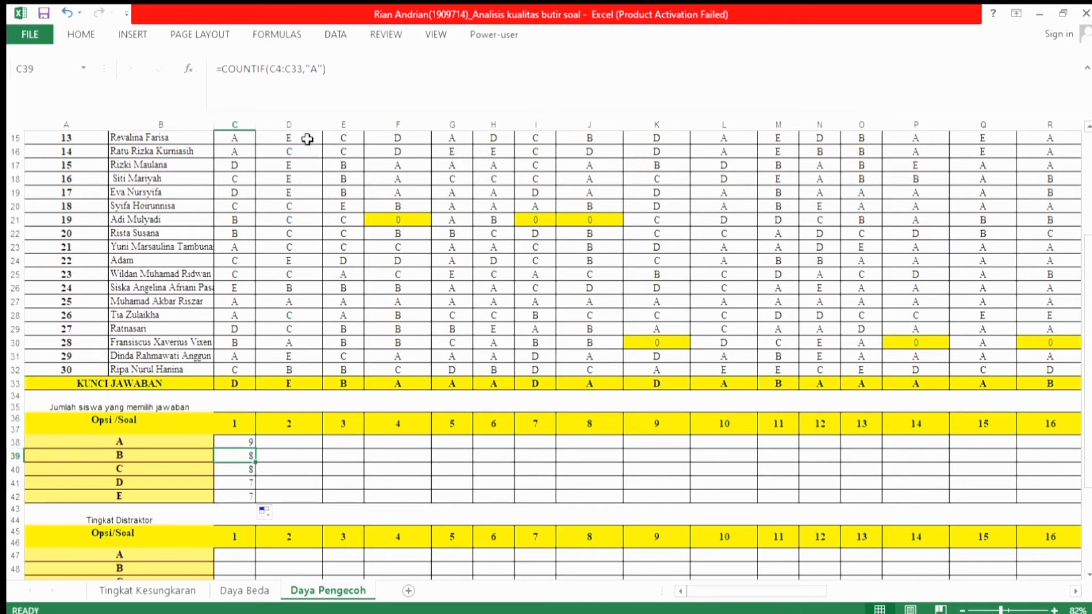
click(281, 71)
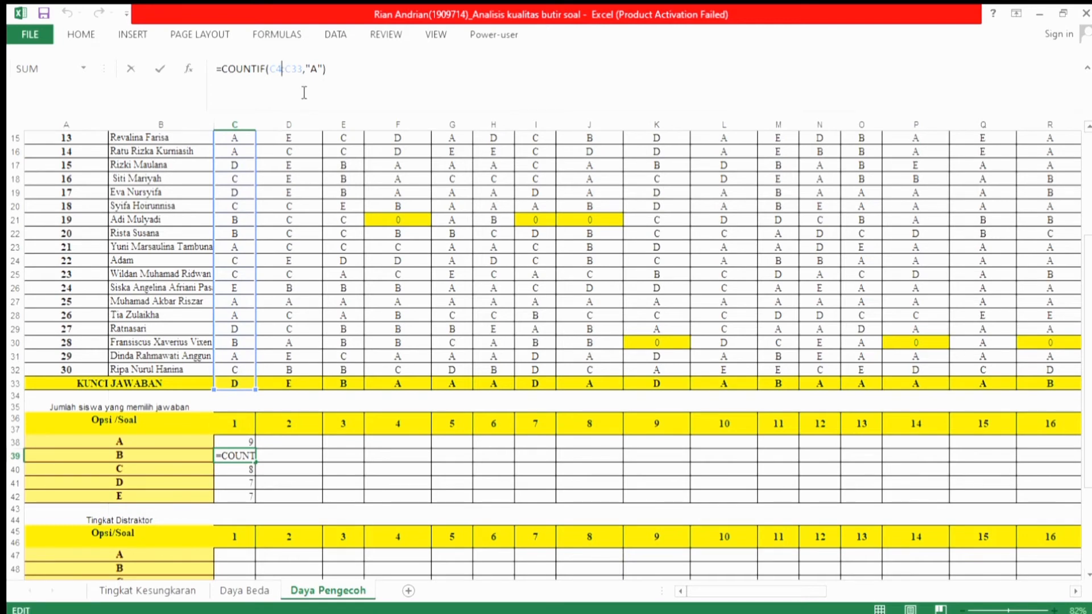
key(BackSpace)
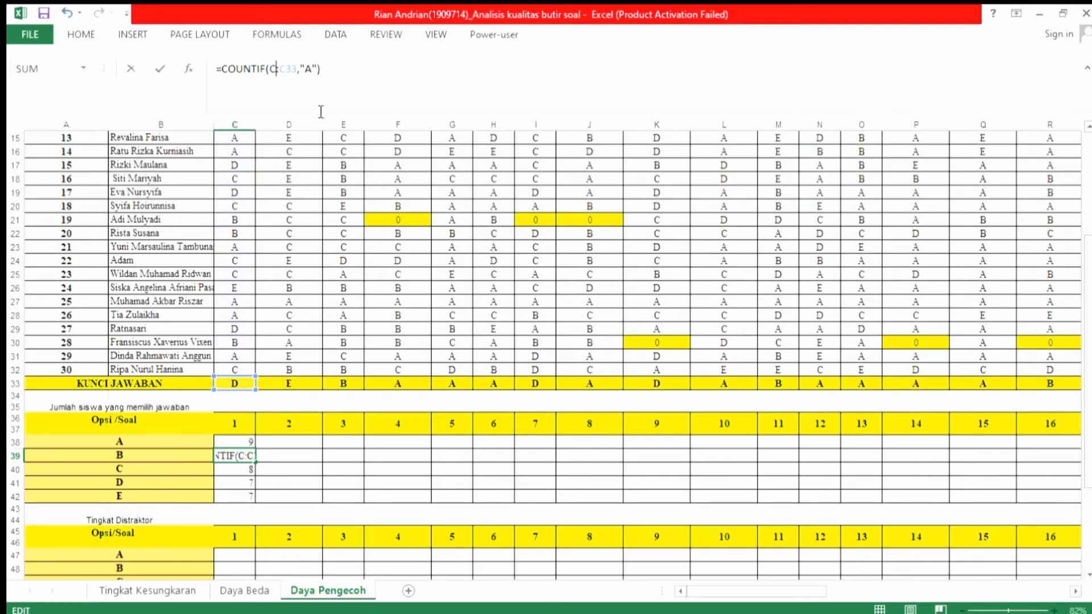
text(3)
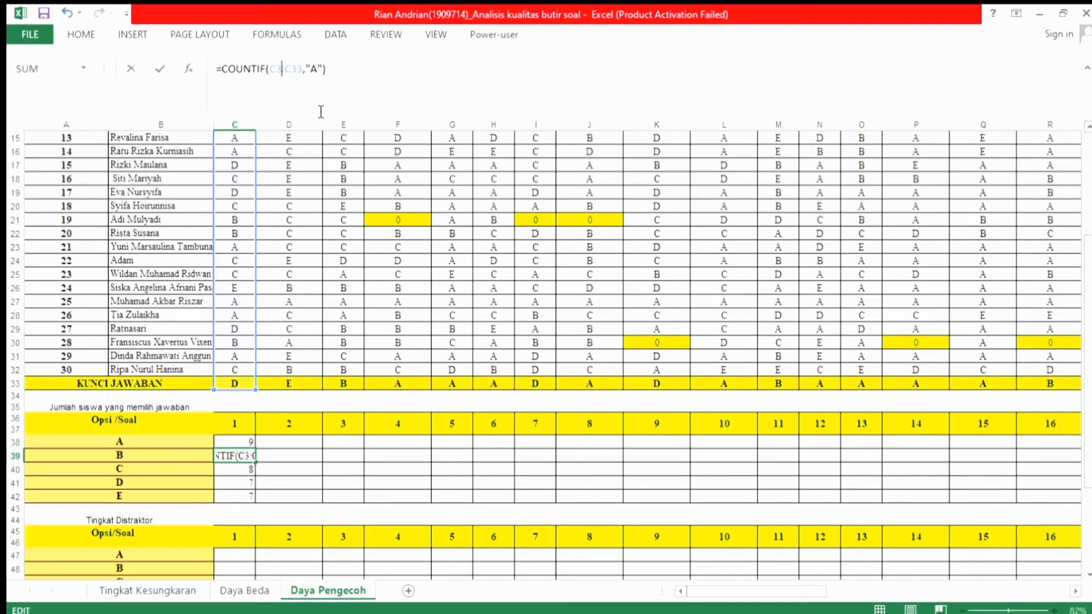
click(303, 69)
key(BackSpace)
text(2)
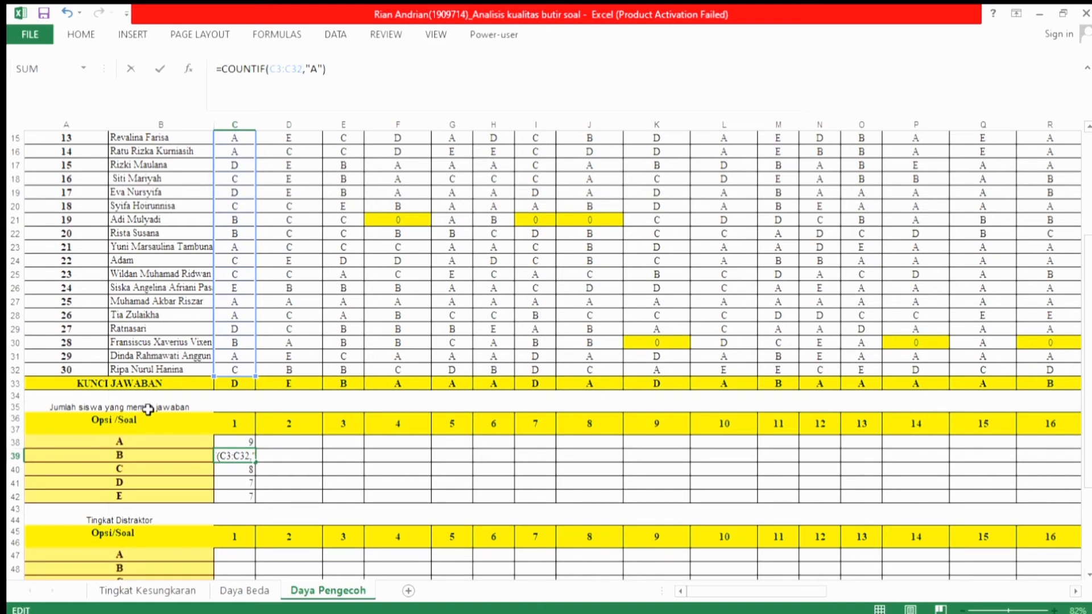
double_click(317, 76)
text(B)
key(Return)
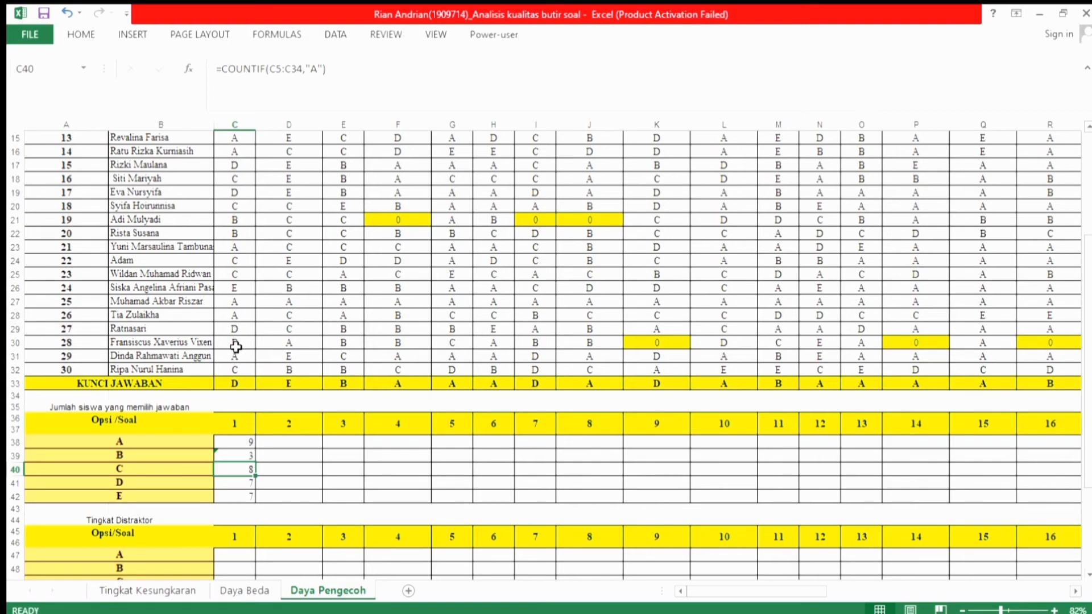
Step: Correct the option D count for question 1 in C41 to =COUNTIF(C3:C32,"D")
click(243, 484)
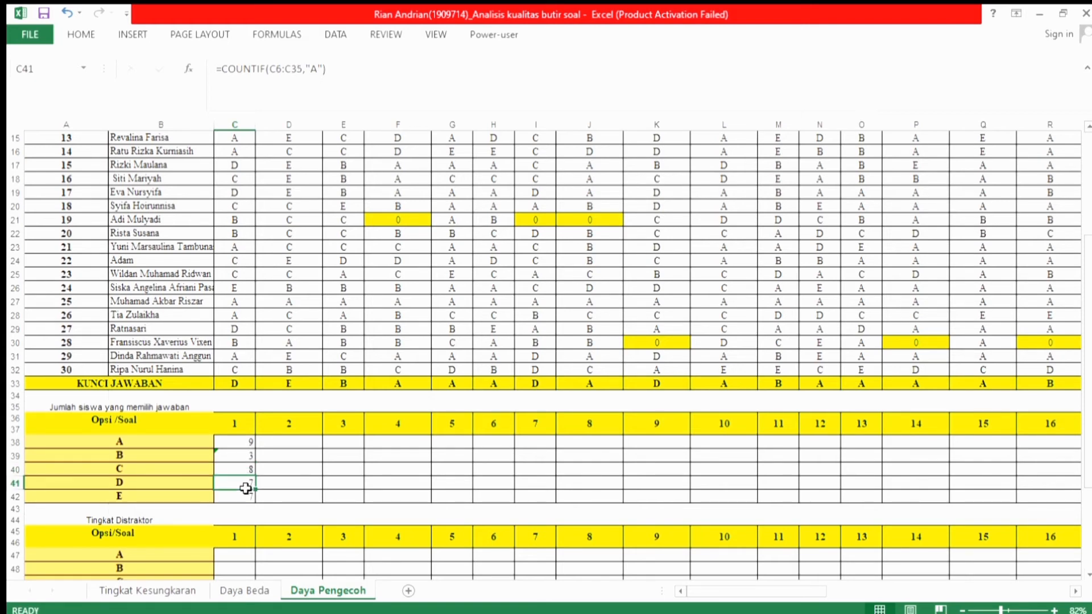
click(282, 70)
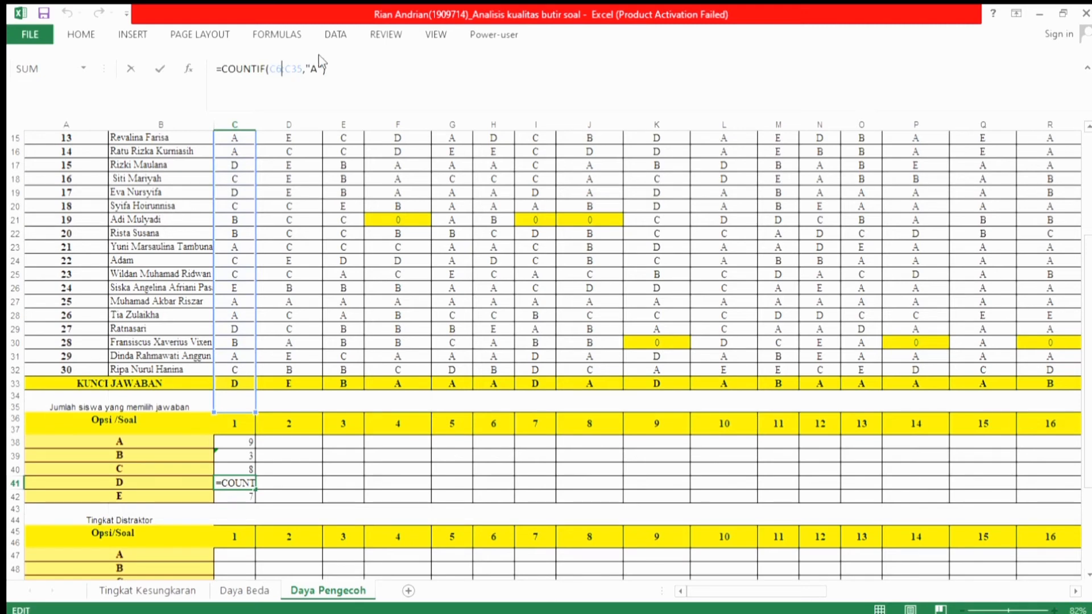
key(BackSpace)
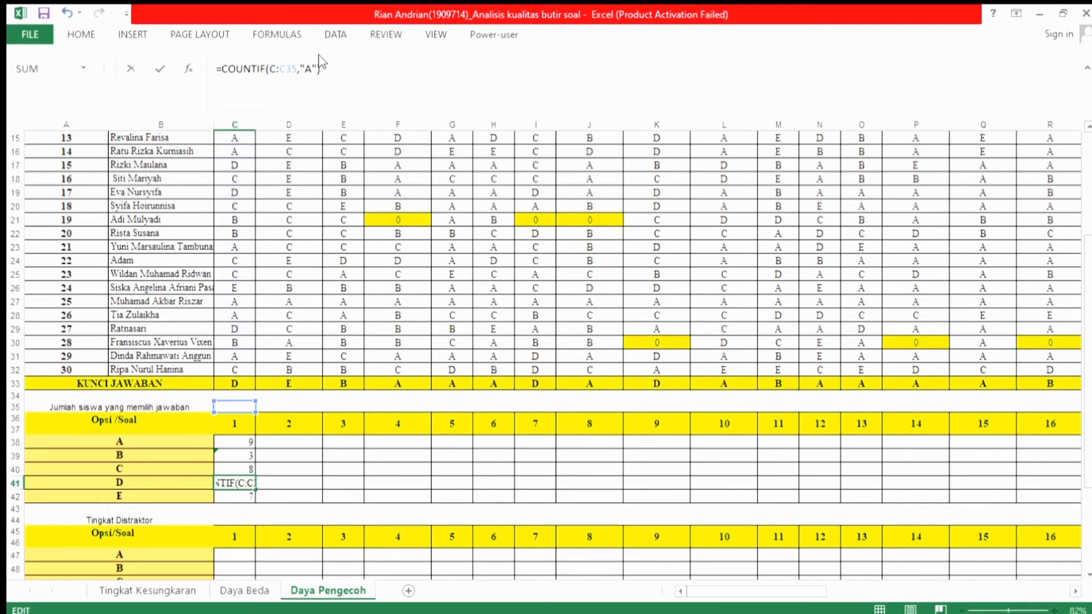
text(3)
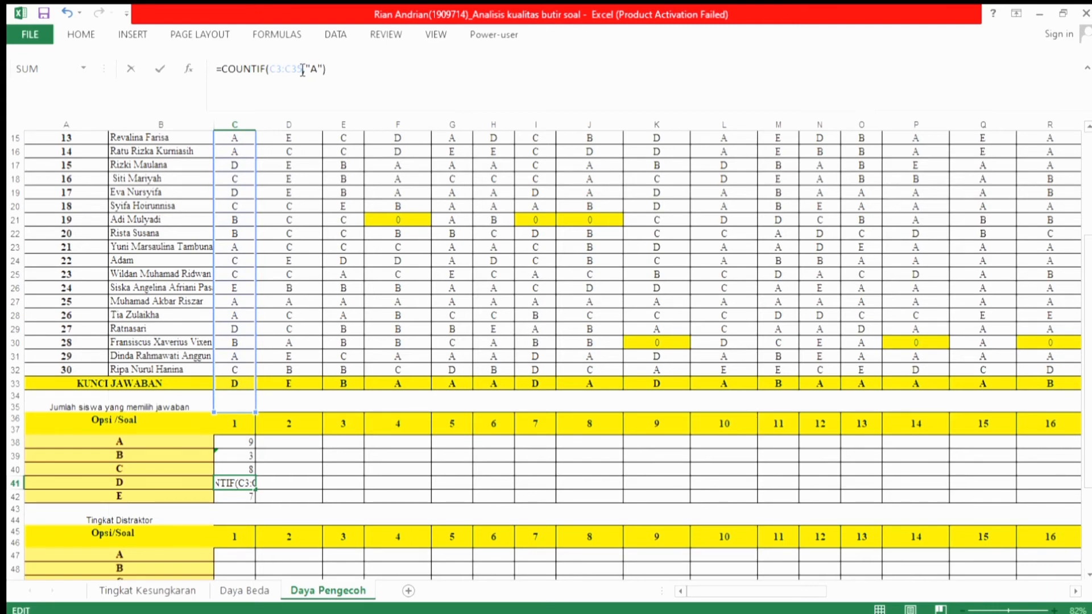
key(BackSpace)
text(2)
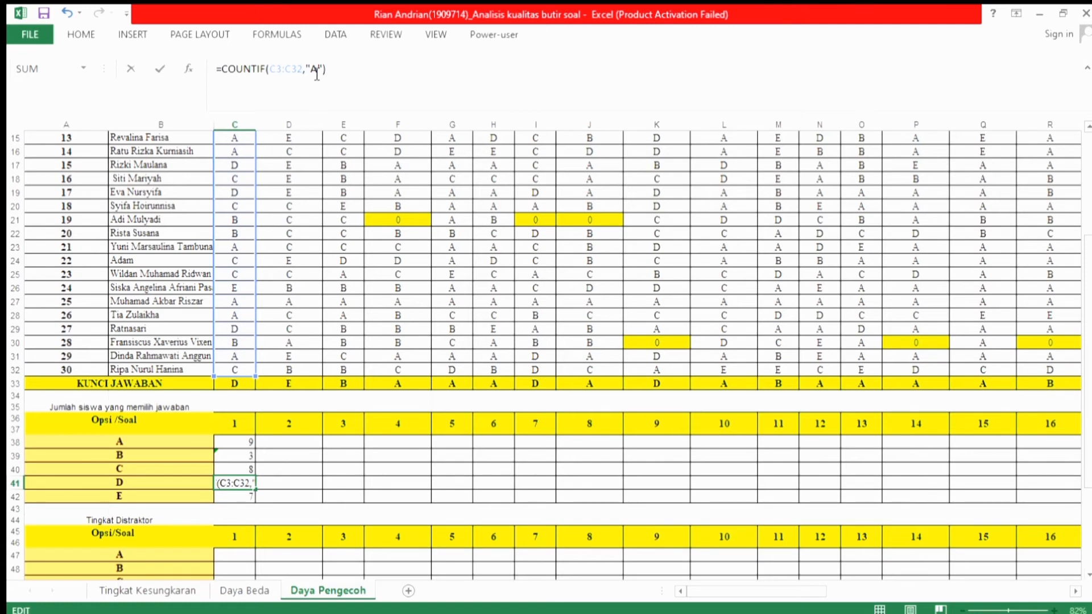
key(BackSpace)
text(D)
key(Return)
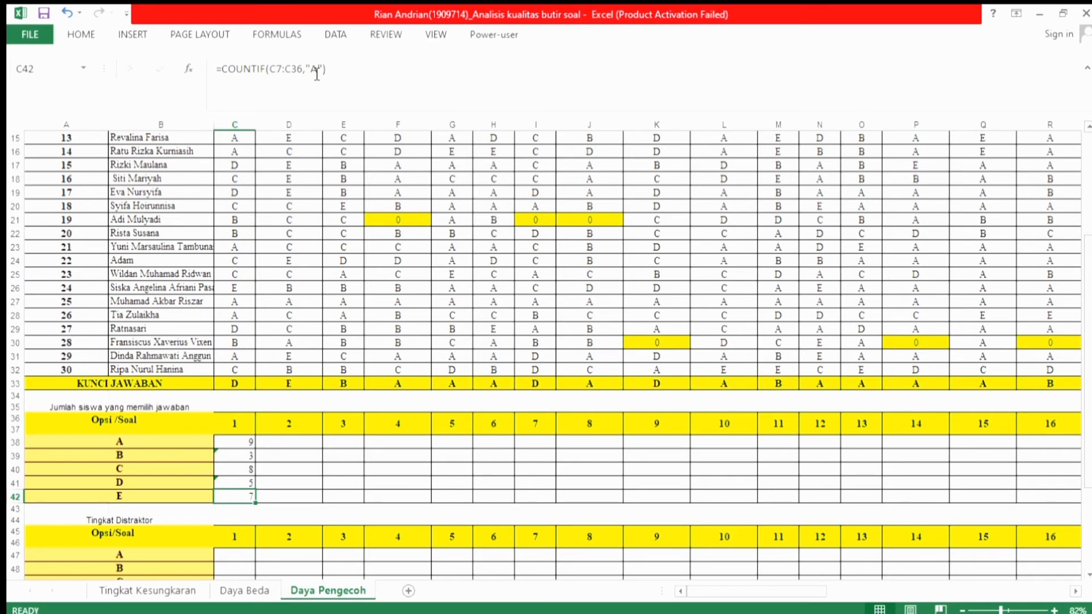
Step: Correct the option C count for question 1 in C40 to =COUNTIF(C3:C32,"C")
click(226, 471)
click(281, 68)
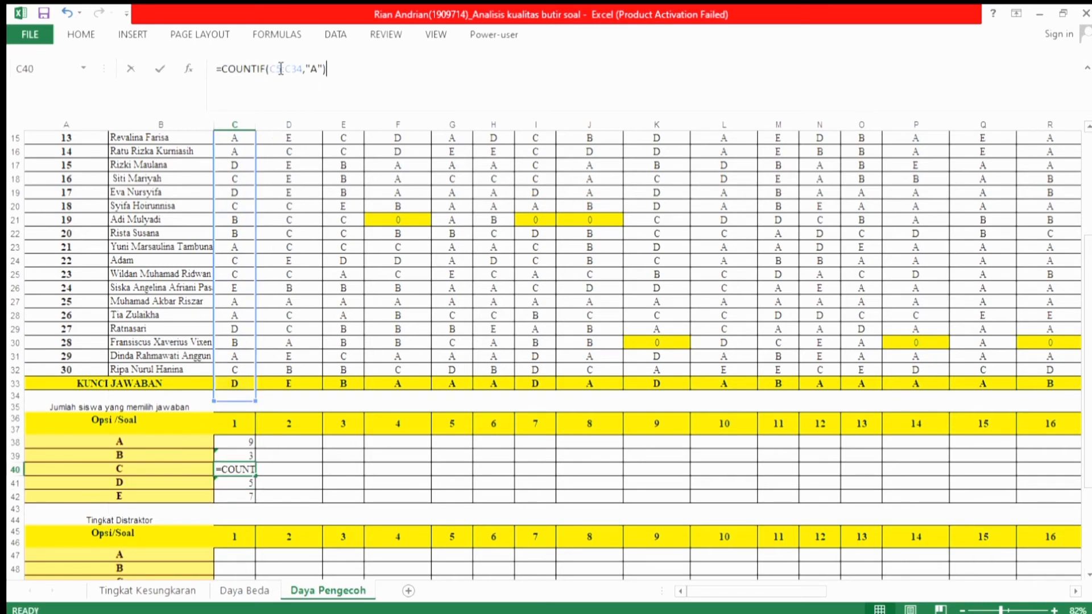
key(BackSpace)
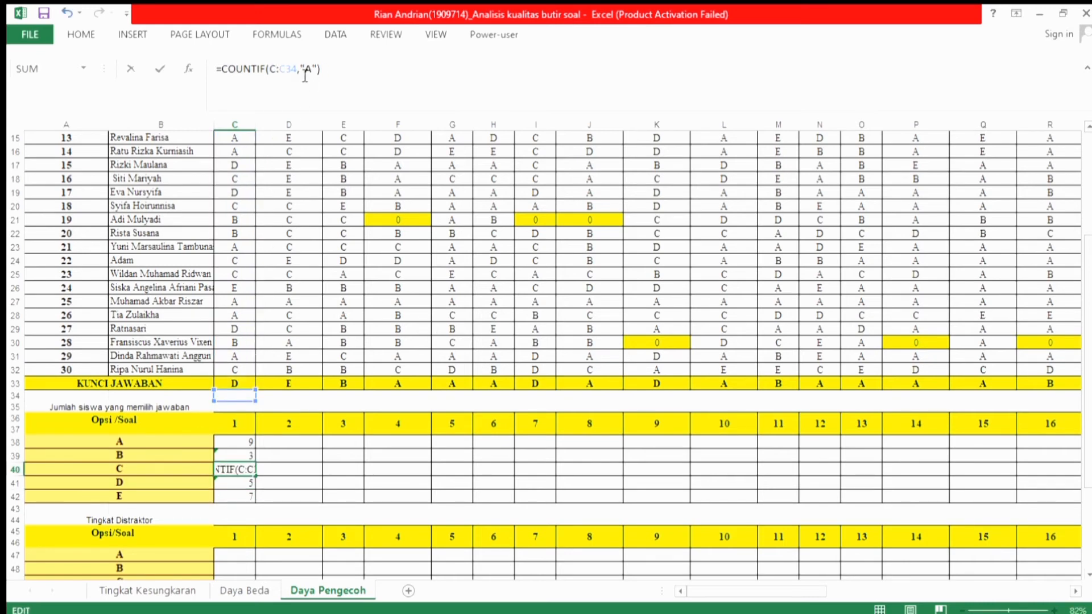
text(2)
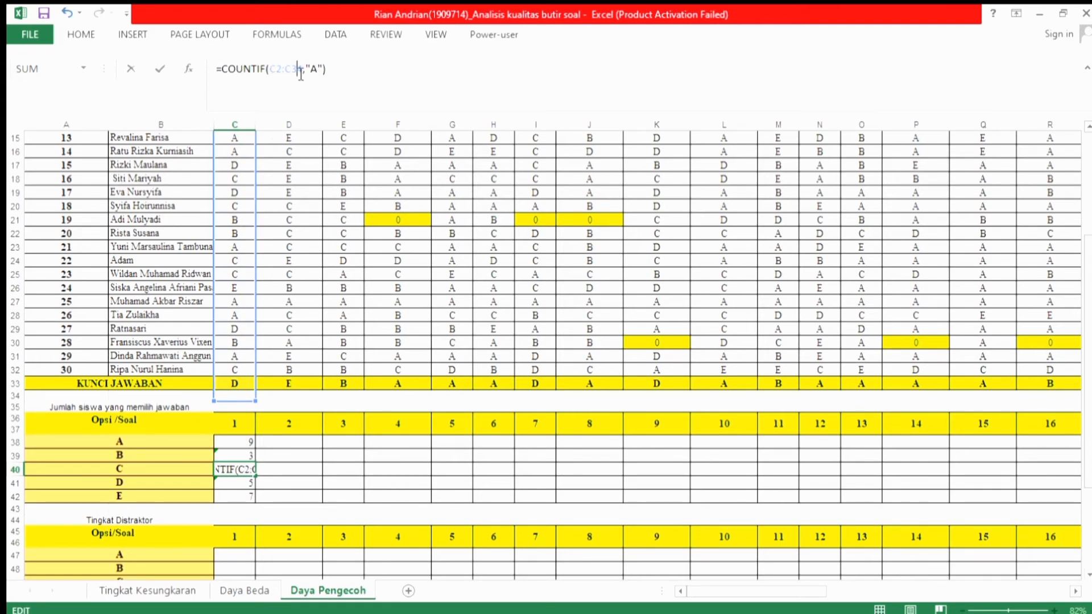
click(301, 74)
key(BackSpace)
text(3)
key(BackSpace)
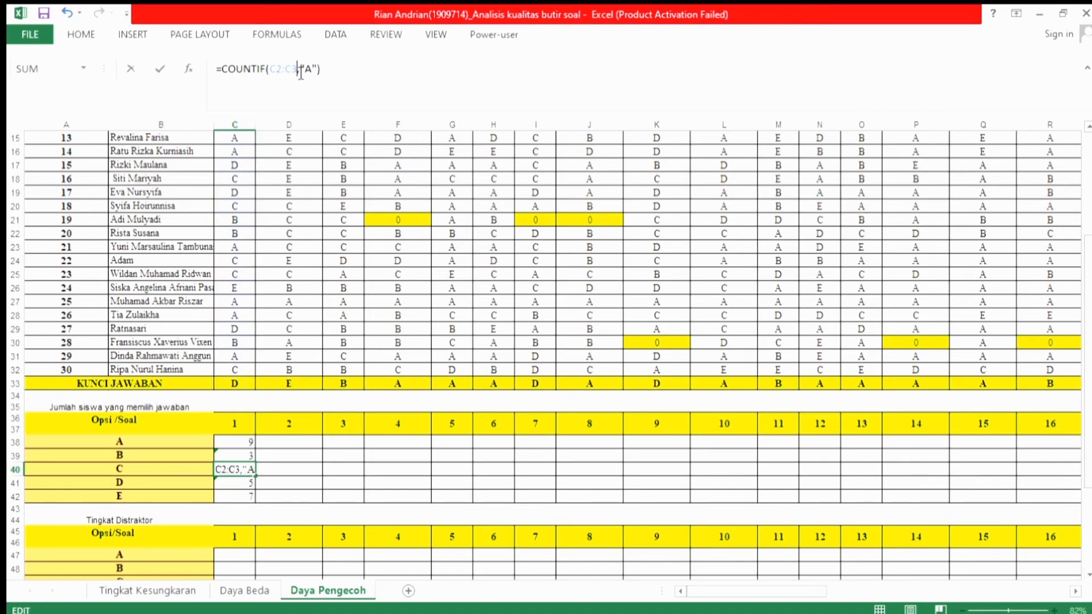
text(2)
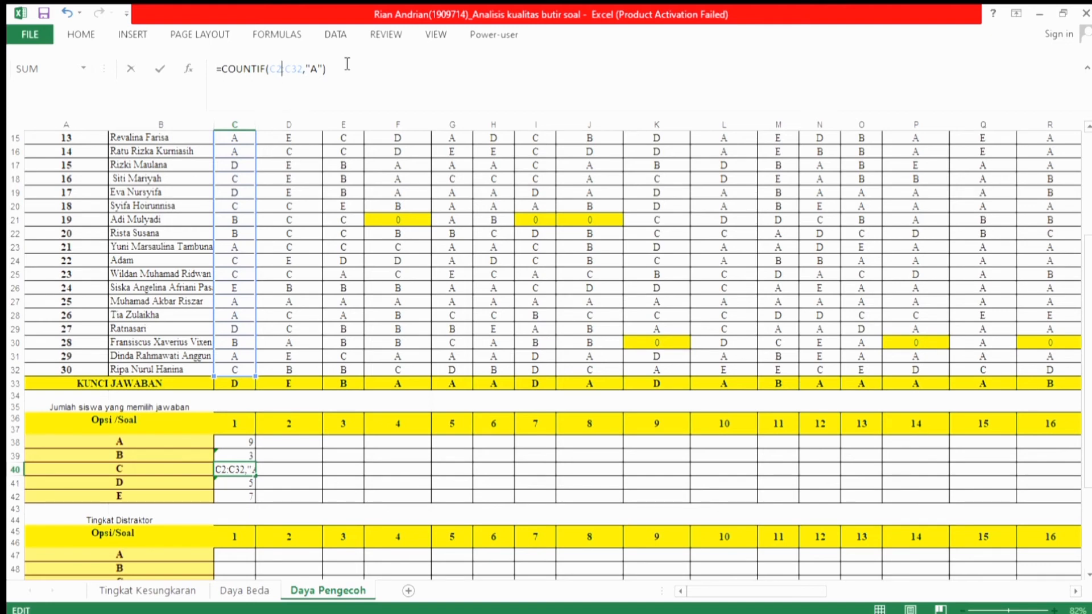
key(BackSpace)
text(3)
key(BackSpace)
text(C)
key(Return)
Step: Correct the option E count for question 1 in C42 to =COUNTIF(C3:C32,"E")
click(229, 501)
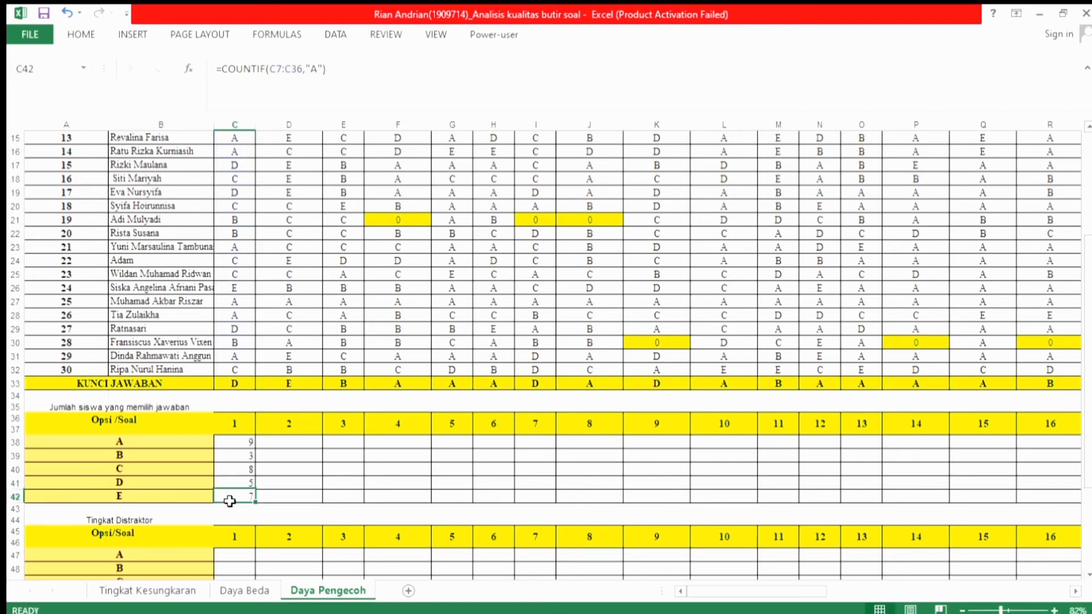
click(281, 68)
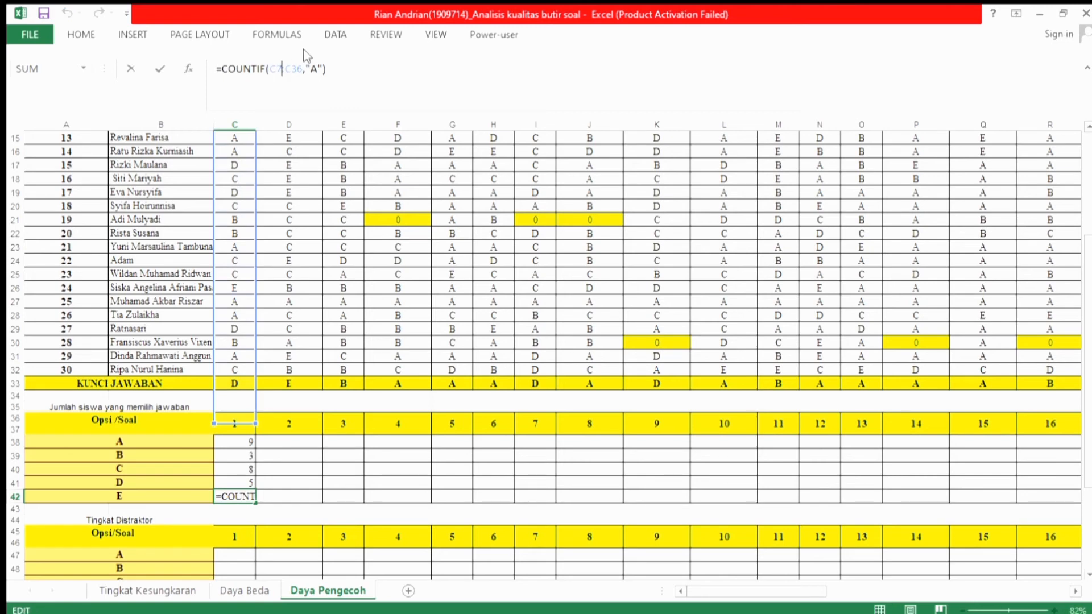
key(BackSpace)
text(3)
key(Right)
key(Right)
key(Right)
key(BackSpace)
text(2)
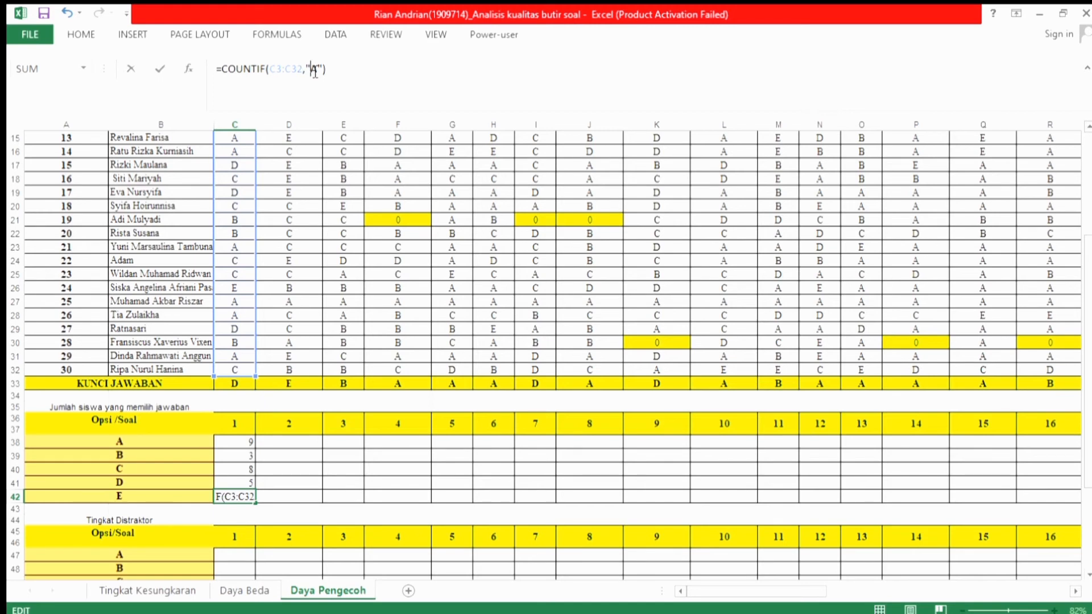
key(Right)
key(BackSpace)
text(E)
key(Return)
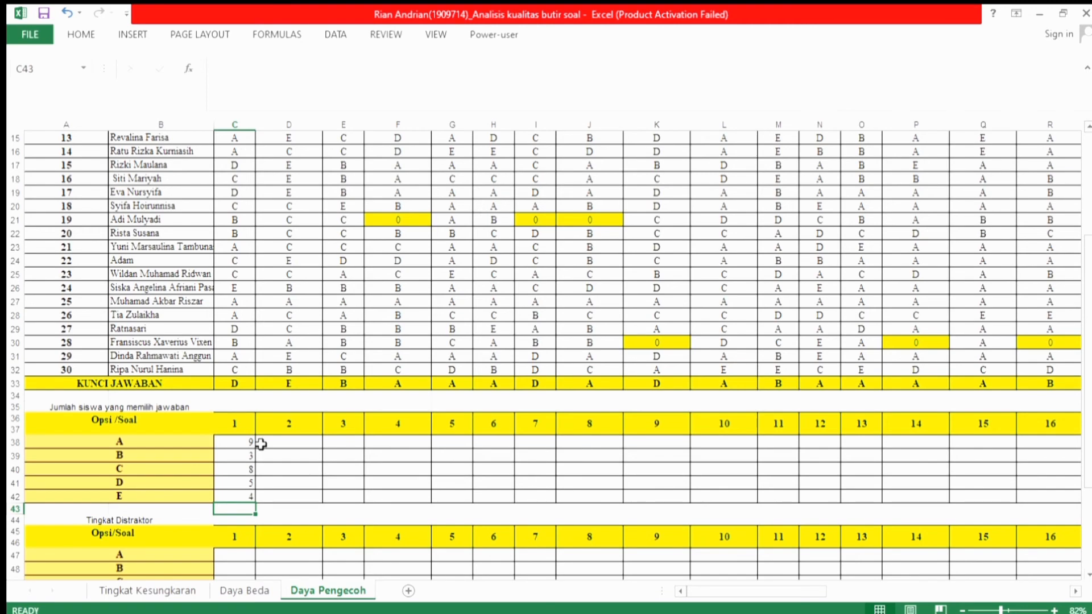
Step: Fill the option A to E count formulas in C38:C42 across to question 50 in column AZ
scroll(260, 444, down, 3)
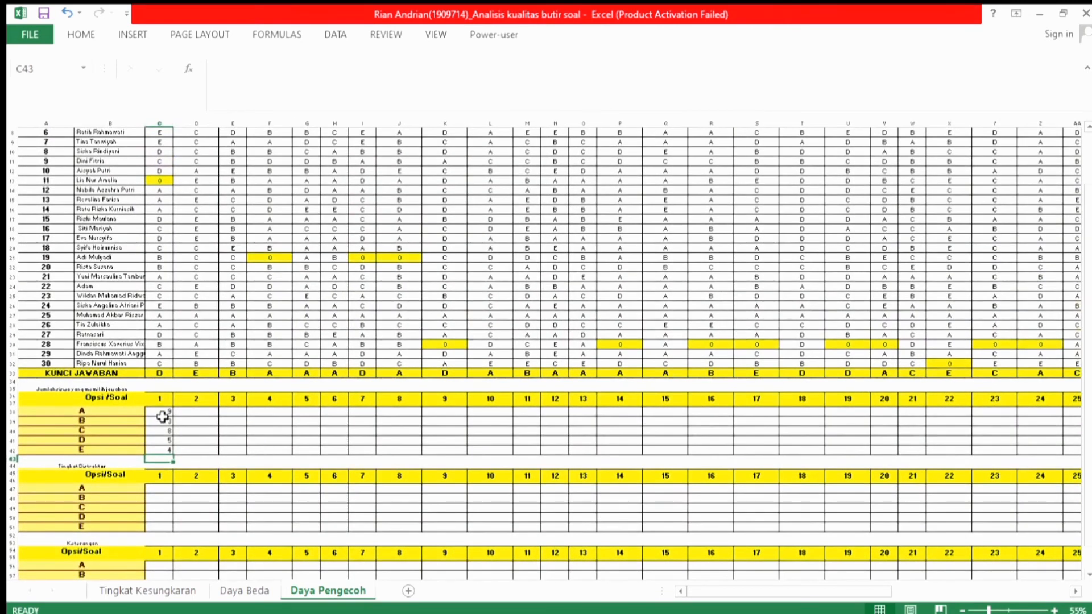
double_click(163, 413)
click(204, 435)
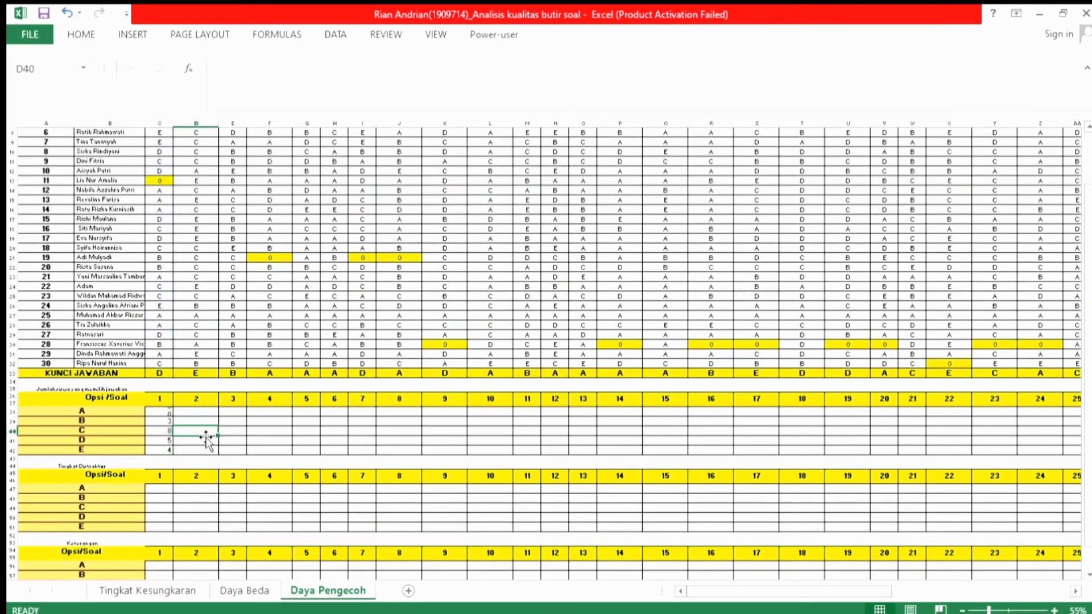
click(165, 413)
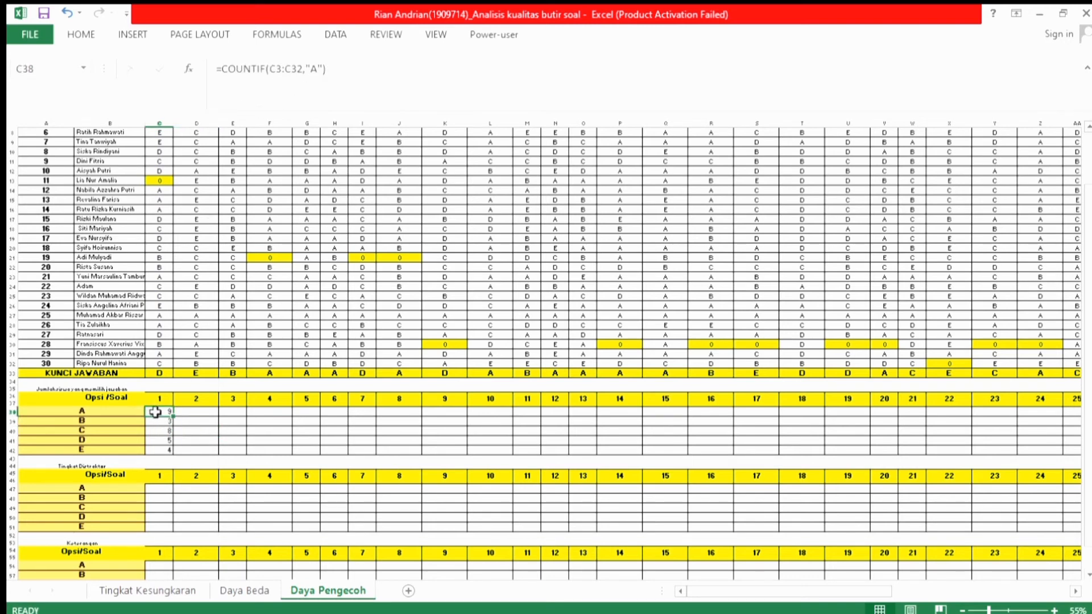
drag(158, 417, 1034, 448)
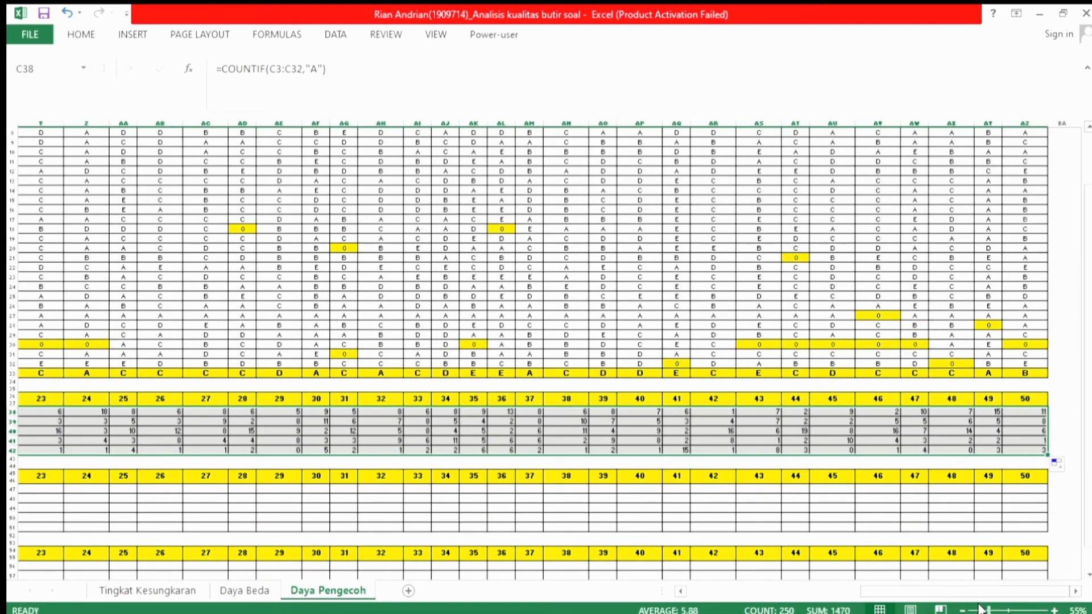
Step: Calculate the Tingkat Distraktor of option A for question 1 in C47 with =C38/30
drag(990, 610, 999, 610)
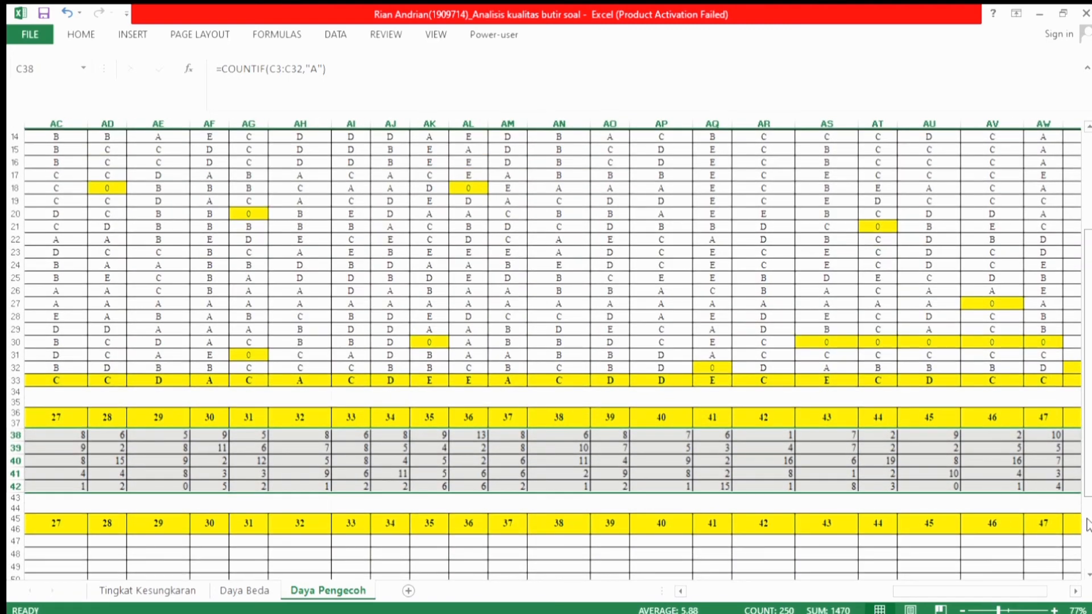
scroll(1088, 526, down, 3)
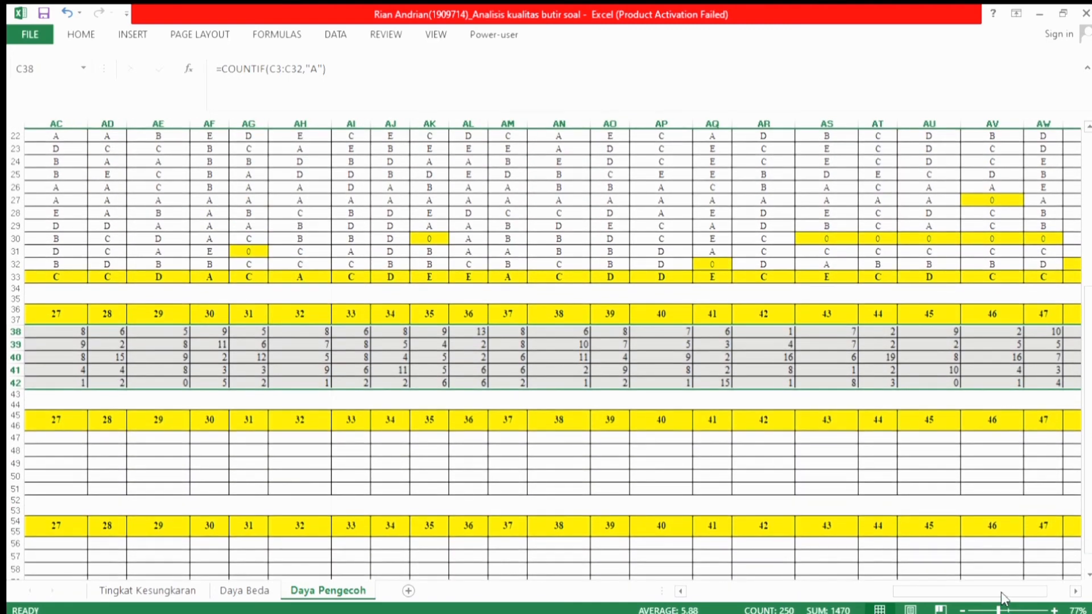
drag(1000, 592, 773, 601)
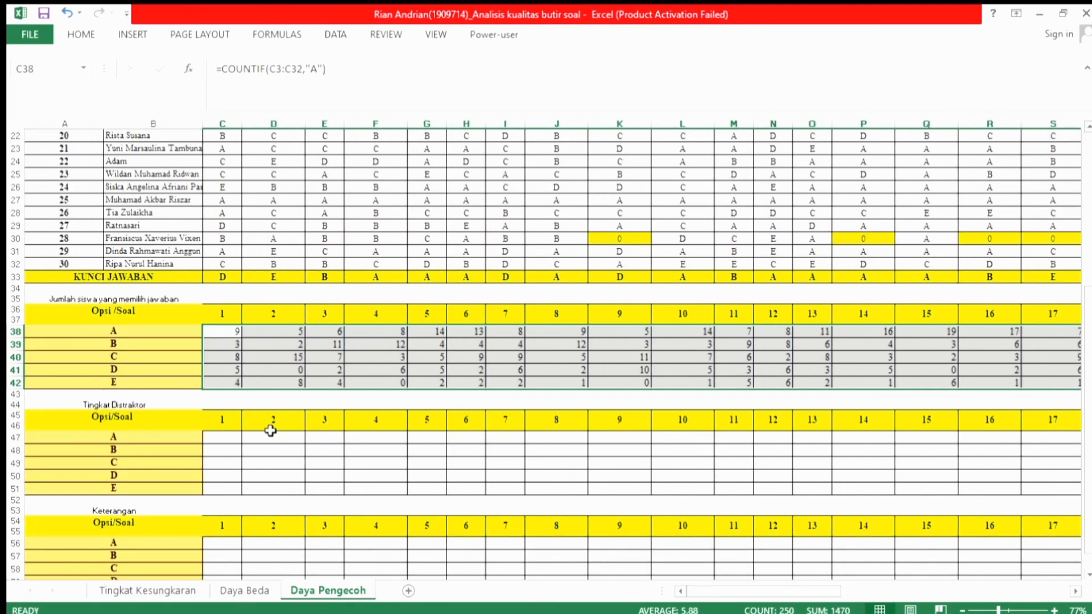
click(221, 441)
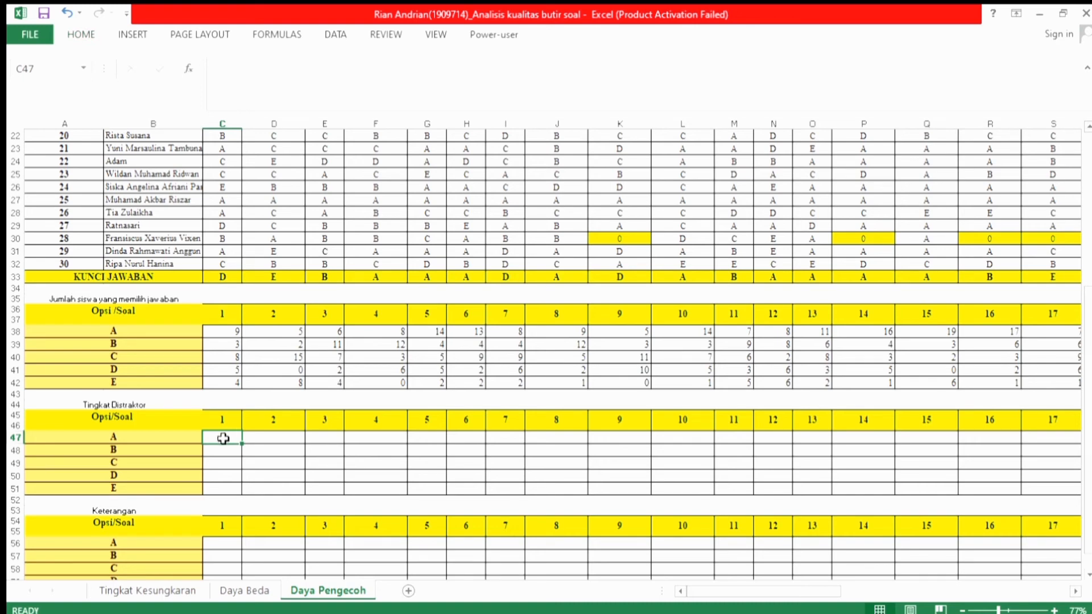
text(=)
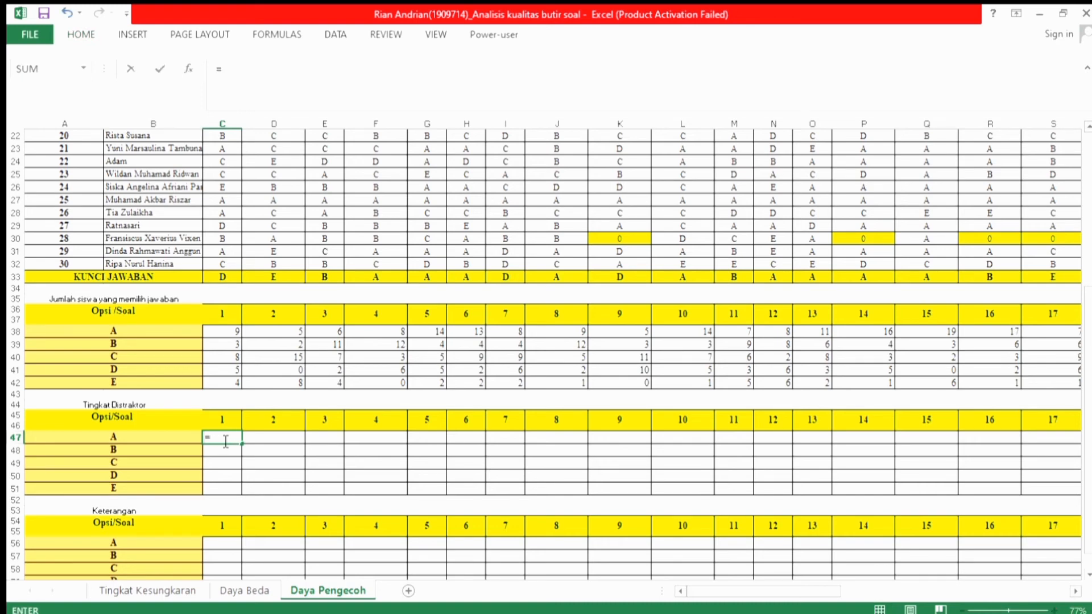
click(225, 334)
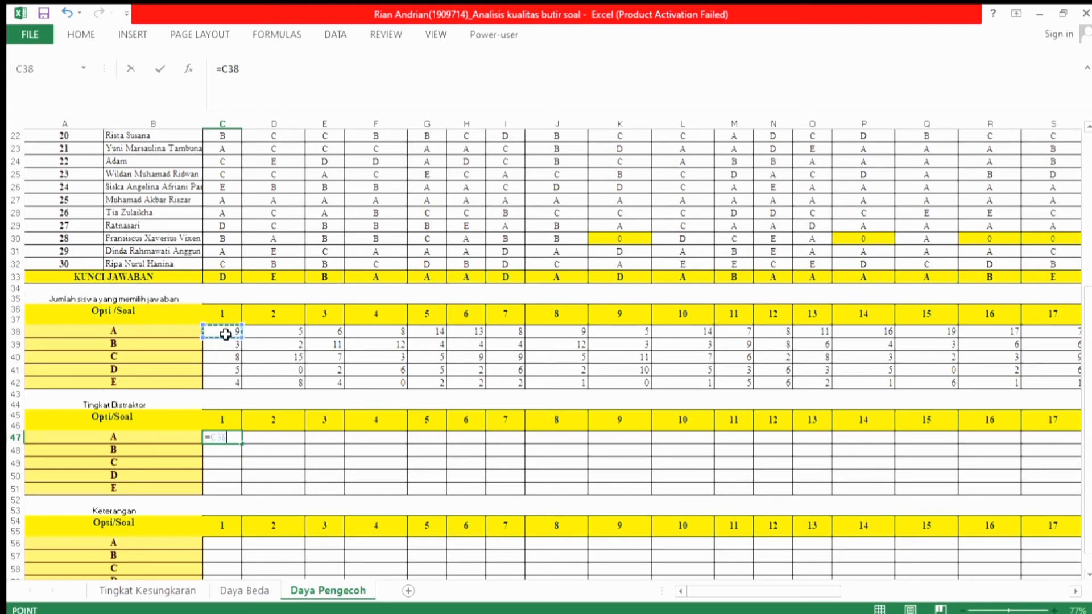
text(/30)
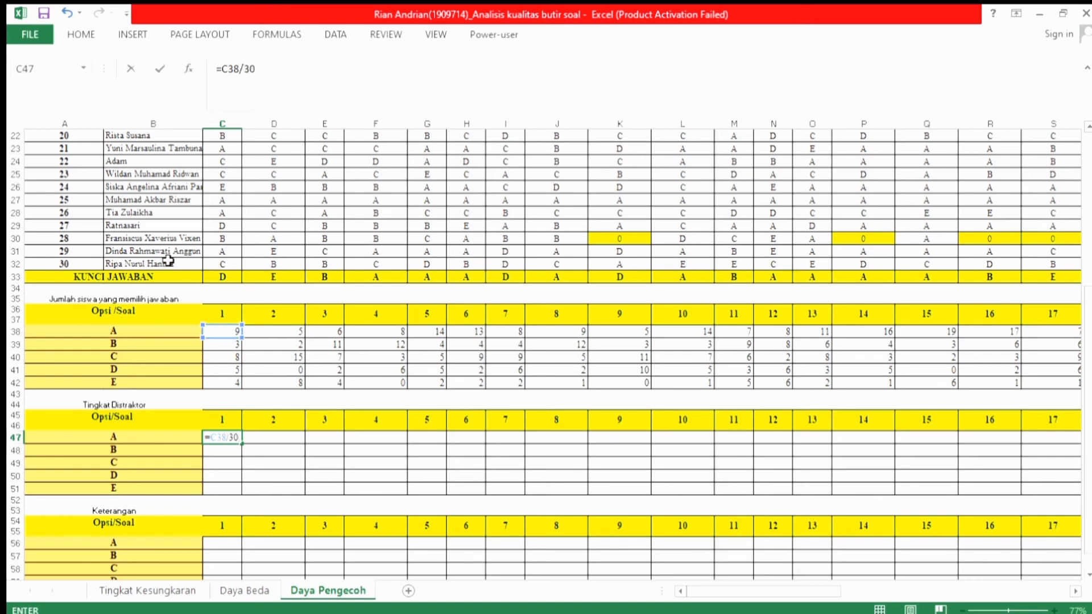
key(Return)
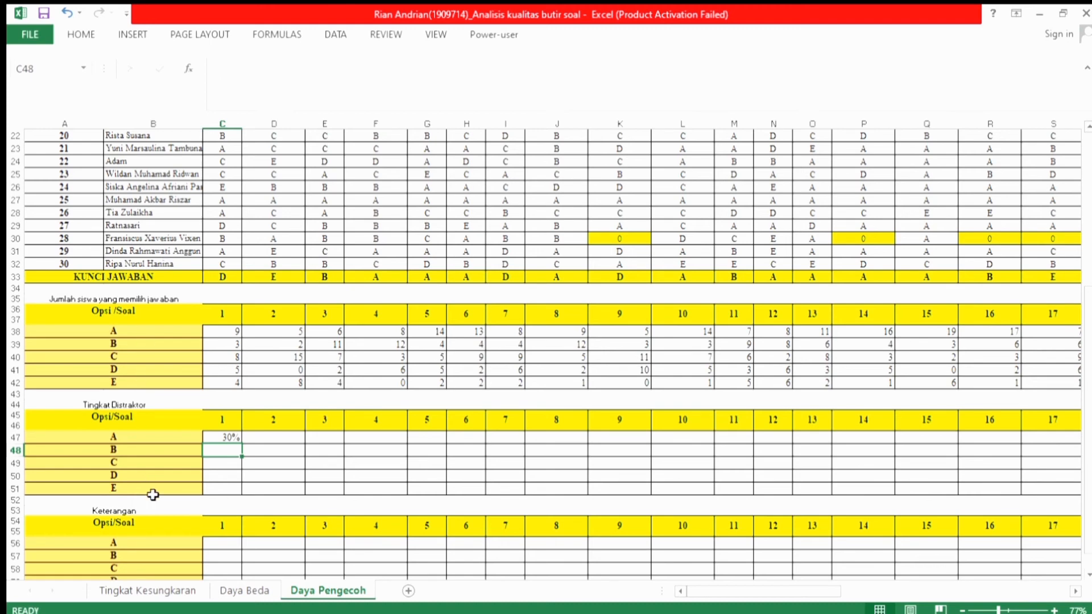
Step: Fill the Tingkat Distraktor formula from C47 down to option E in C51 and across to question 50 in column AZ
click(228, 439)
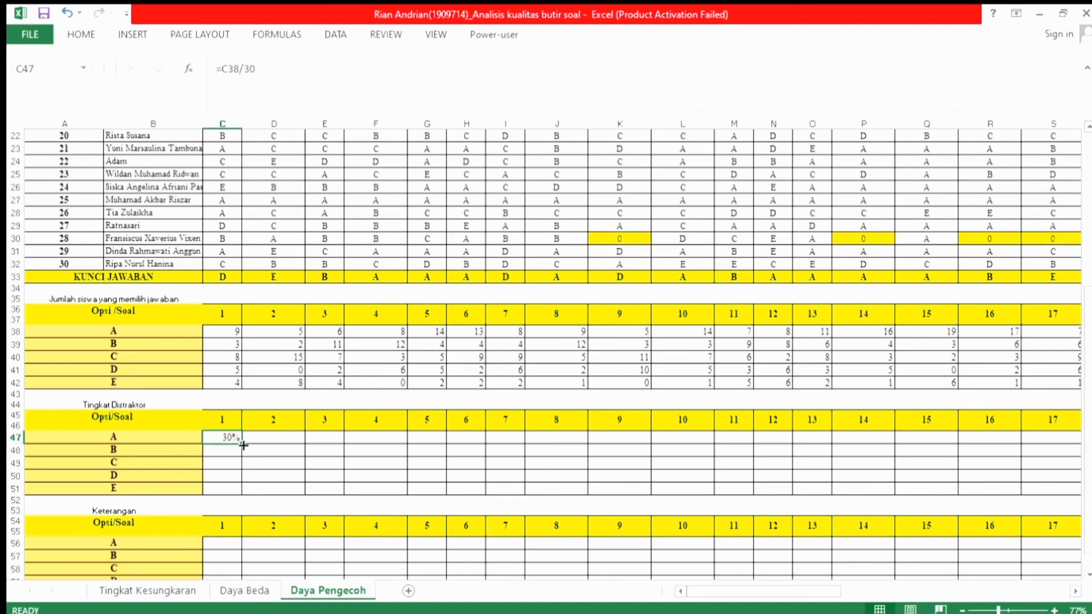
drag(238, 443, 237, 495)
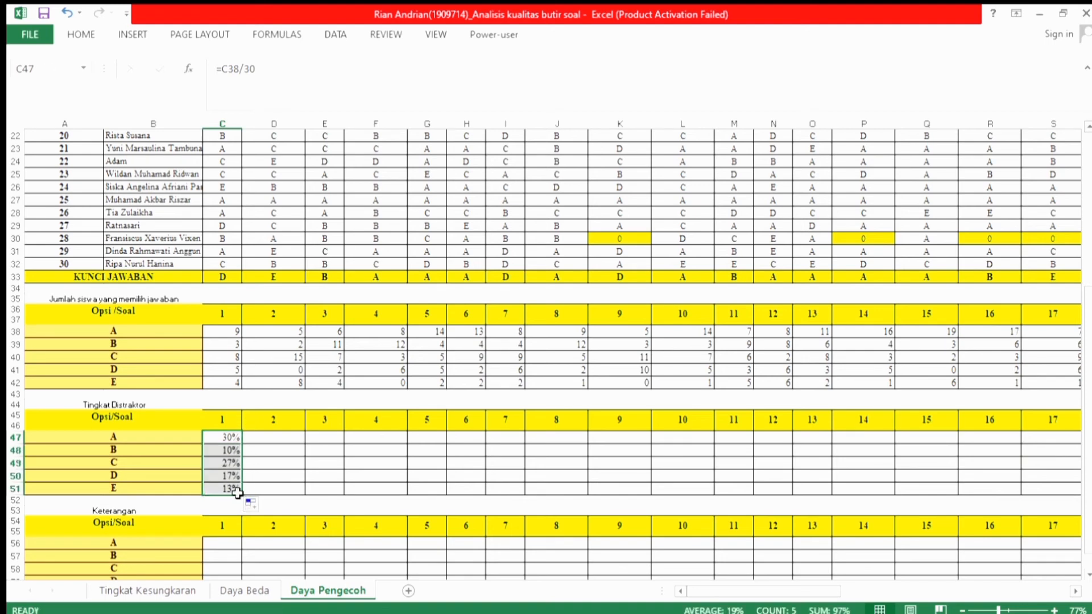
drag(239, 497, 982, 473)
drag(1088, 475, 1015, 475)
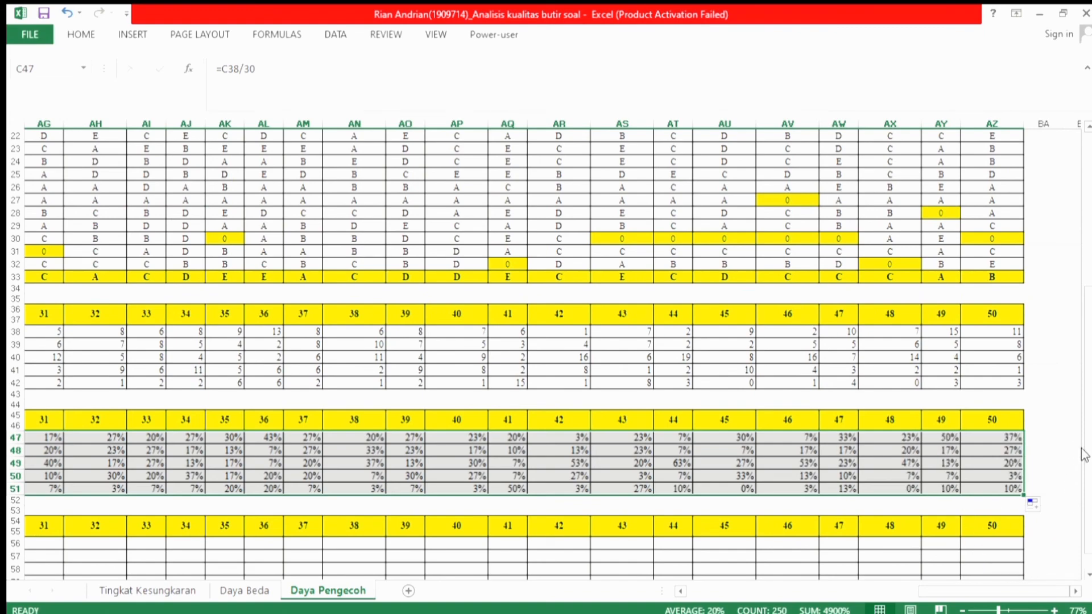
drag(974, 589, 701, 597)
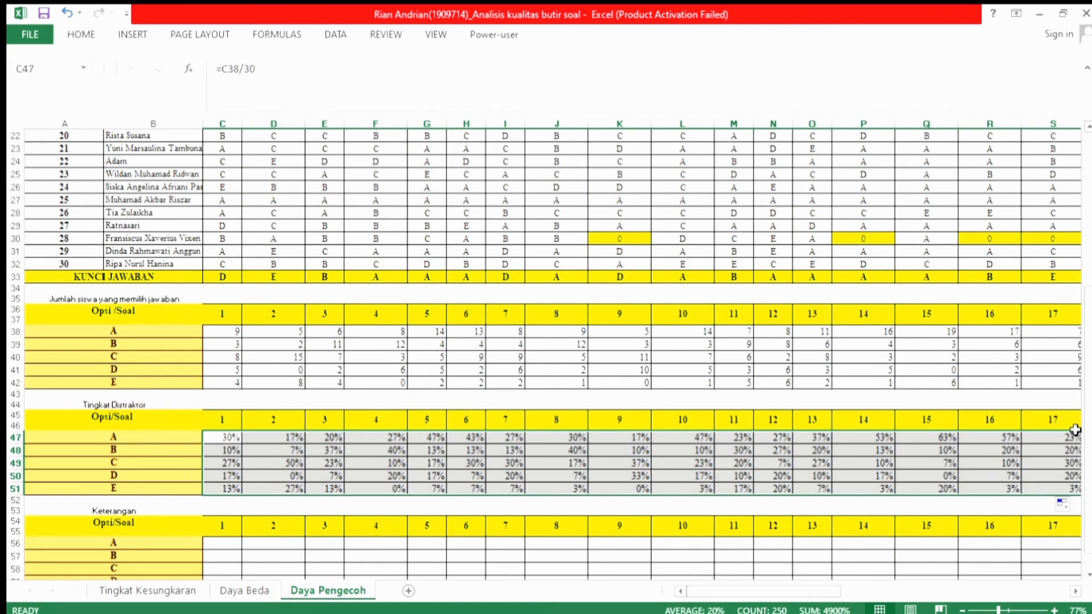
Step: Enter the Keterangan formula for option A of question 1 in C56 as =IF(C47>=5%,"BERFUNGSI","TIDAK BERFUNGSI")
scroll(1085, 455, down, 1)
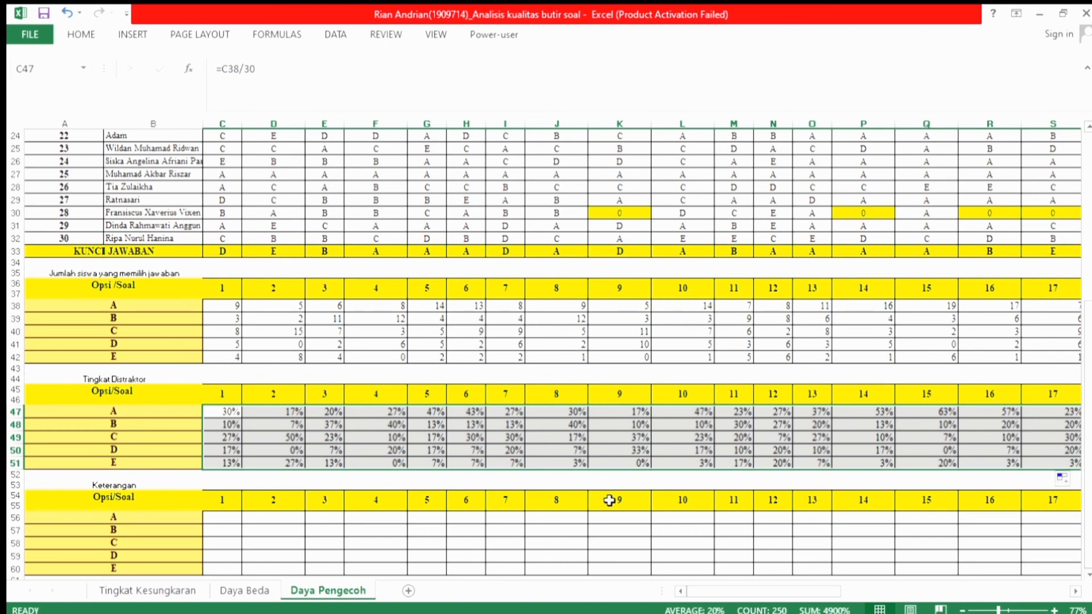
click(222, 524)
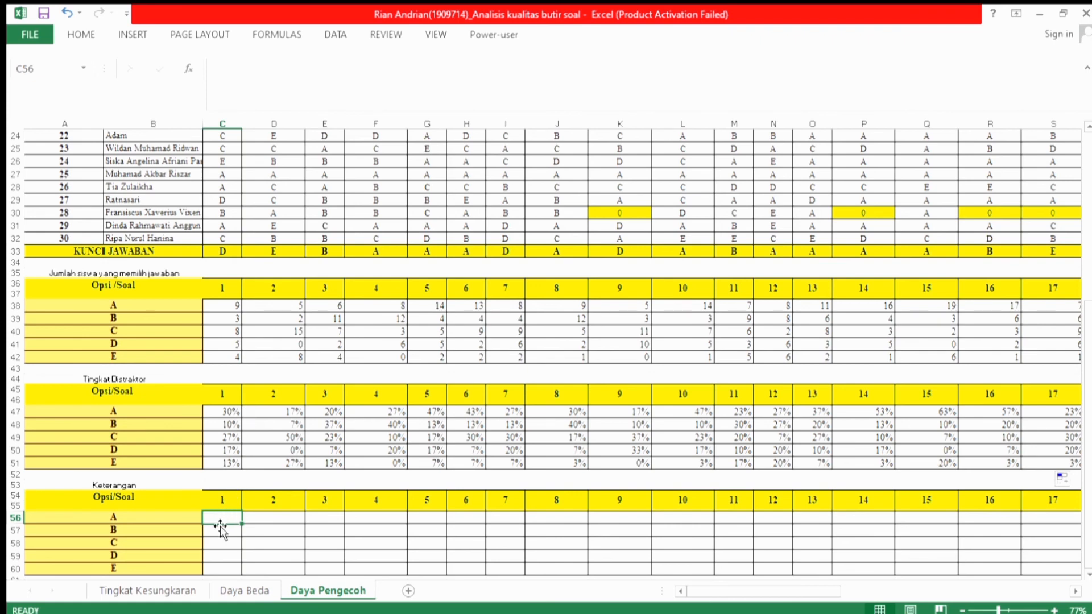
double_click(221, 520)
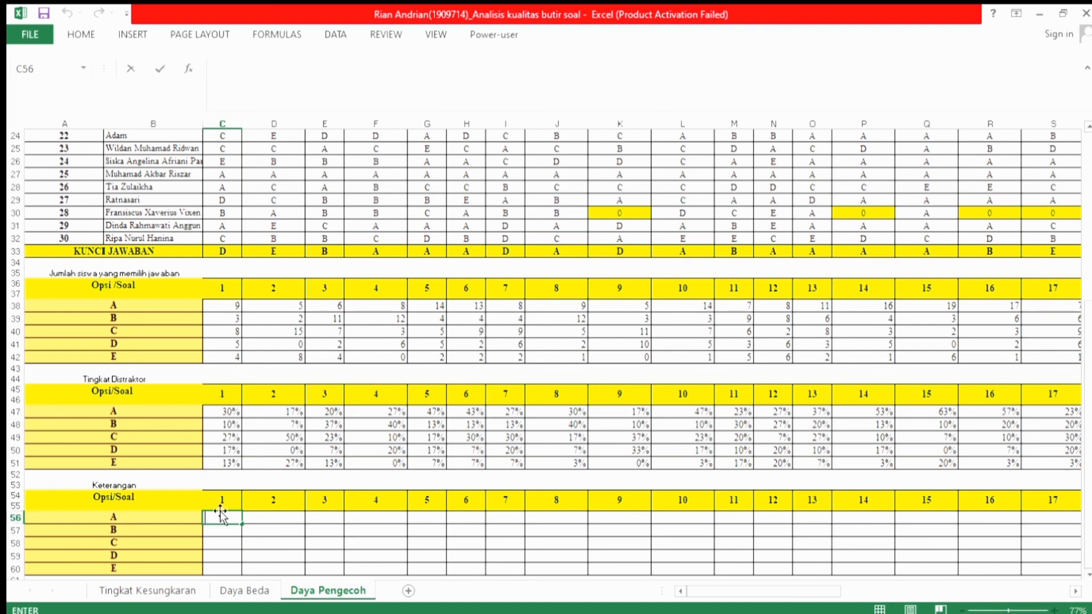
click(187, 69)
click(617, 420)
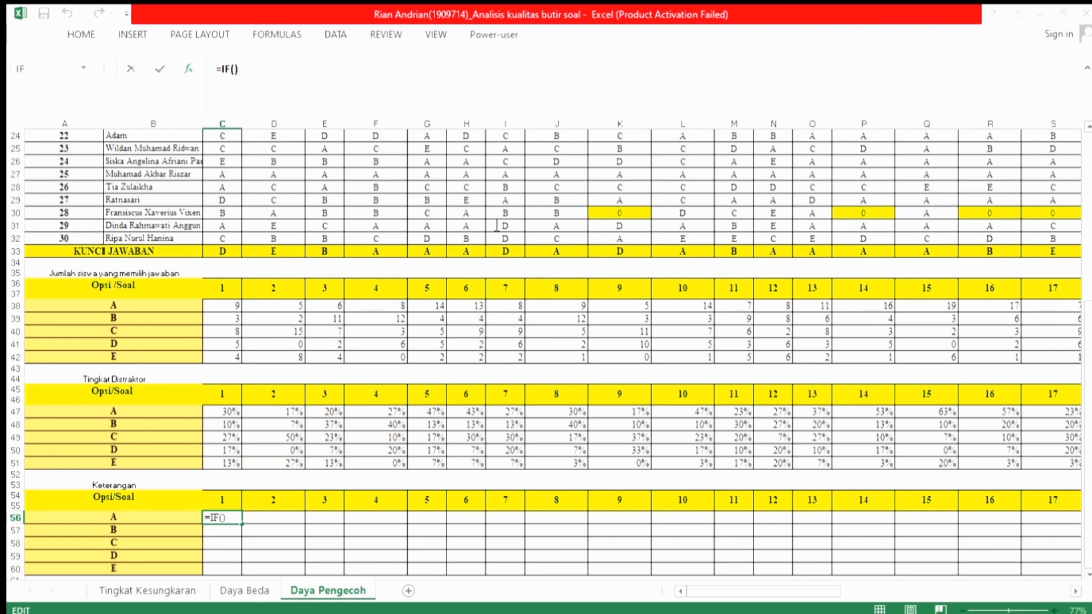
click(221, 416)
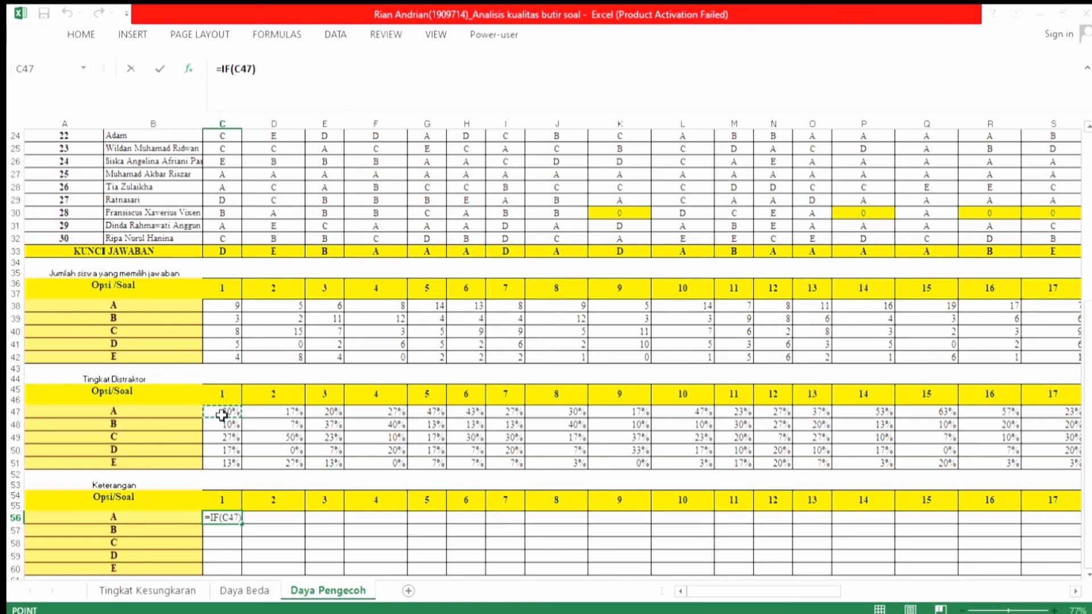
text(>=5%)
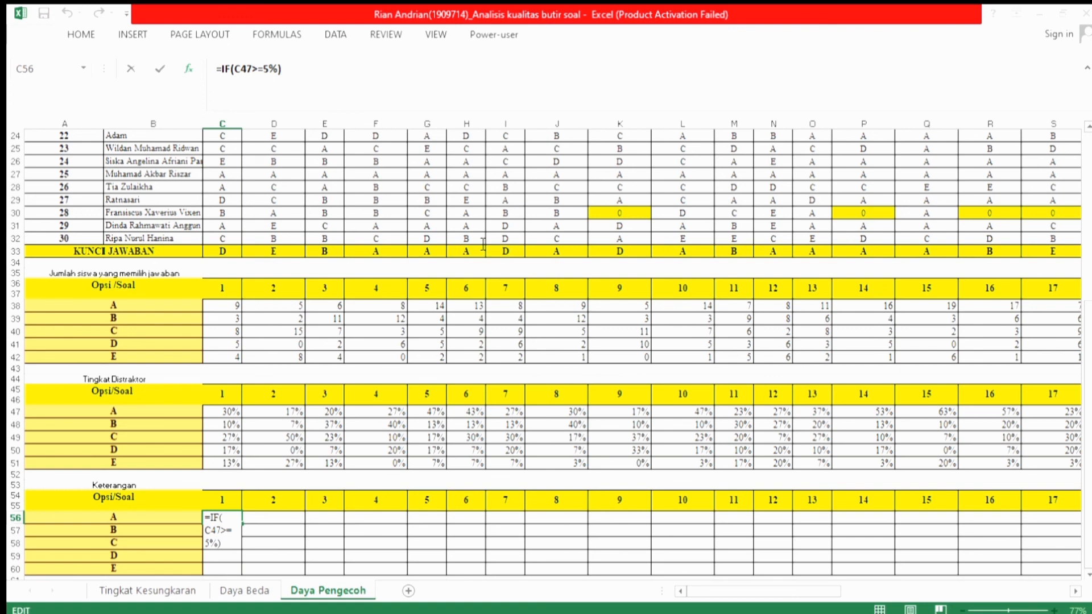
text(,BERFUN)
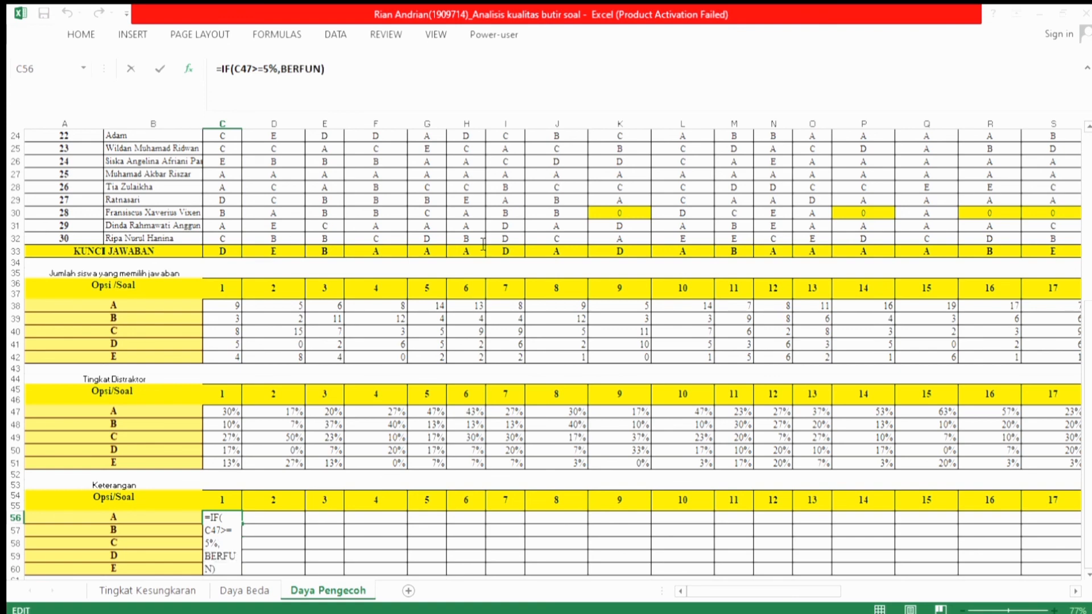
text(GSI")
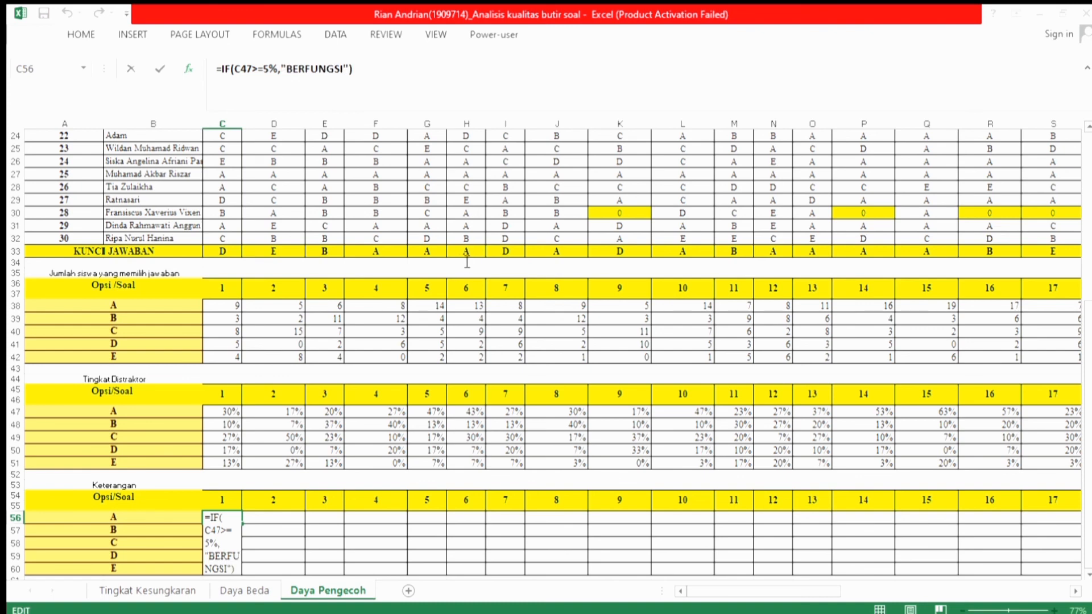
text(,TIDAK)
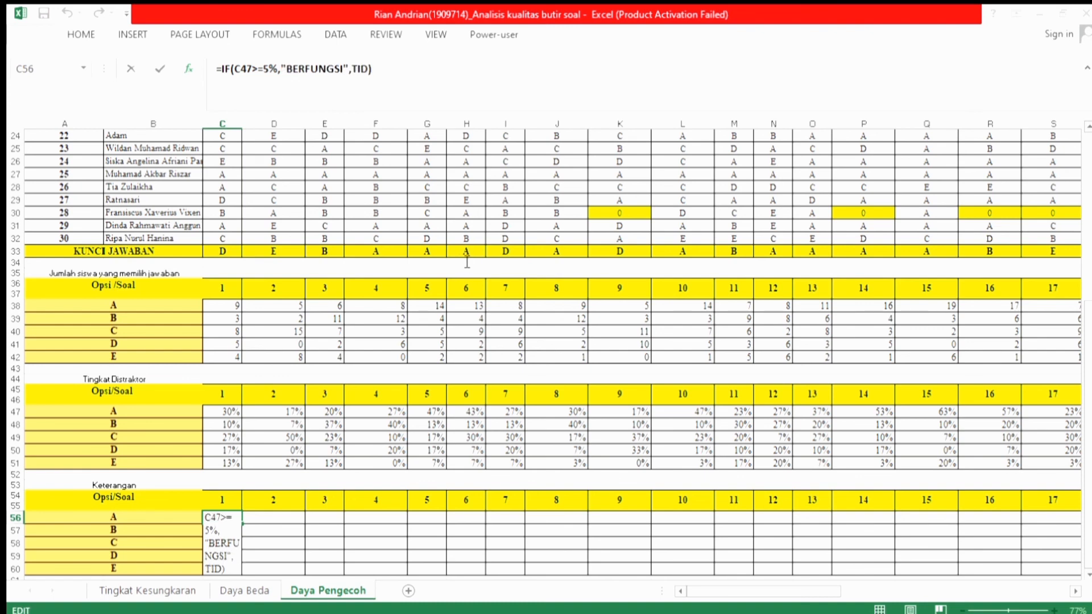
text( BER)
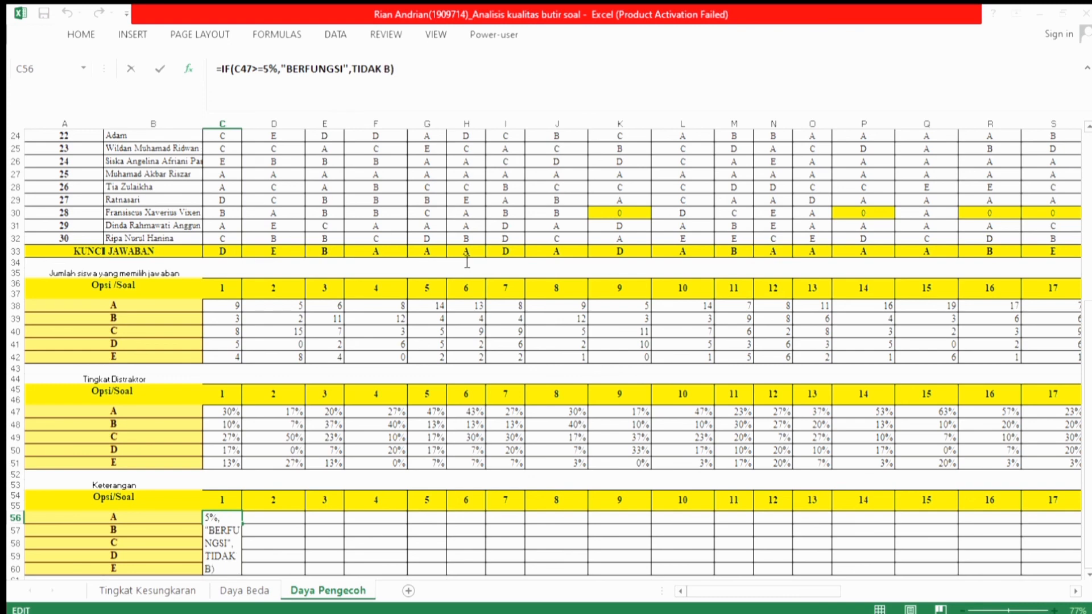
text(FUNGSI)
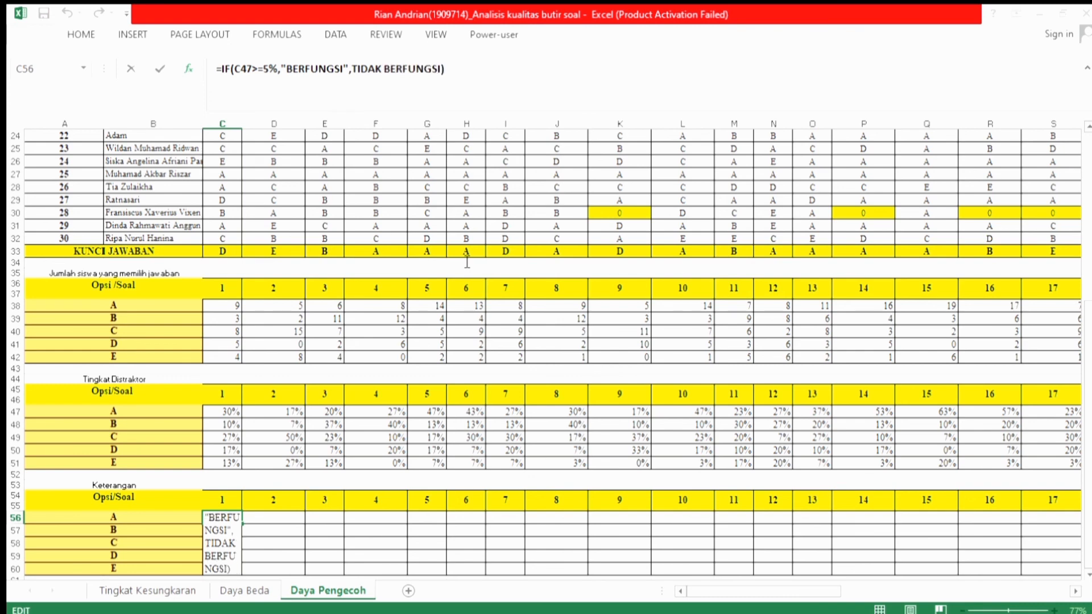
click(688, 383)
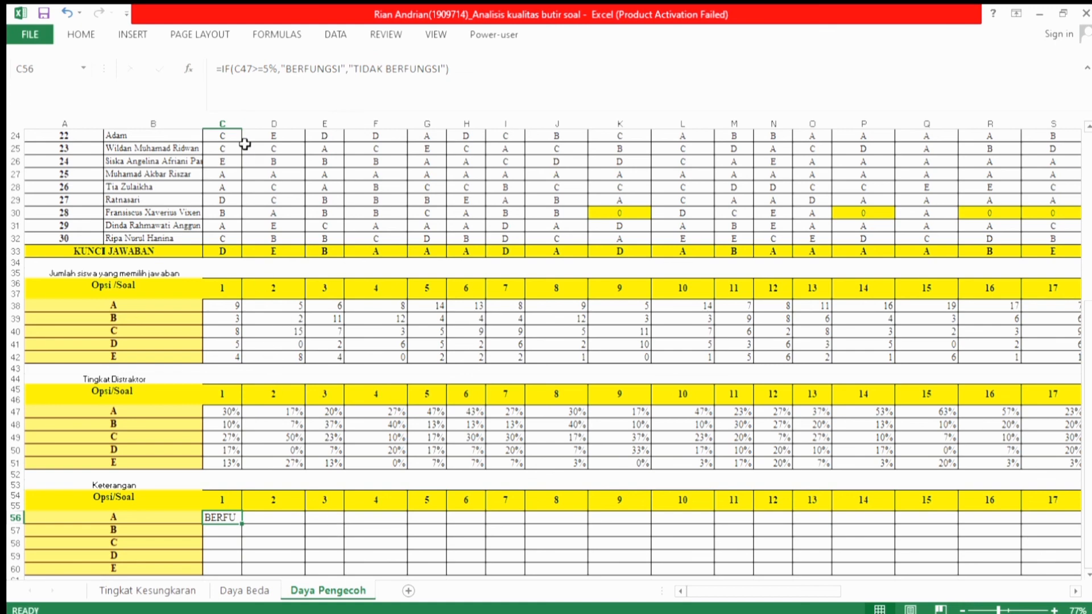
Step: Widen column C to fit the Keterangan text and fill the C56 formula down to C60 and across to question 50 in column AZ
drag(242, 127, 264, 127)
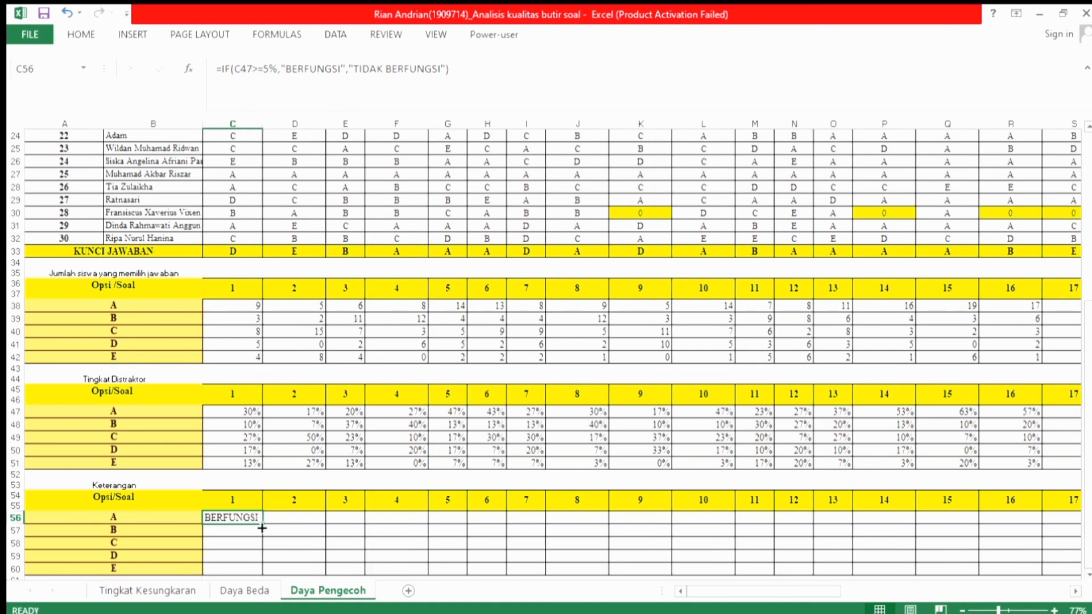
drag(263, 524, 264, 579)
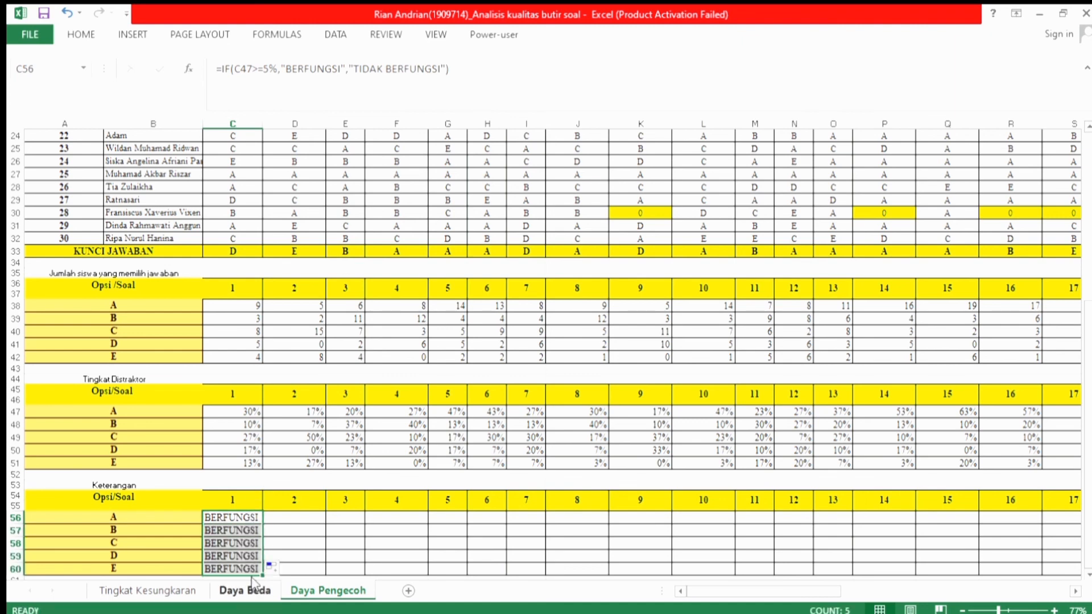
drag(261, 578, 1023, 555)
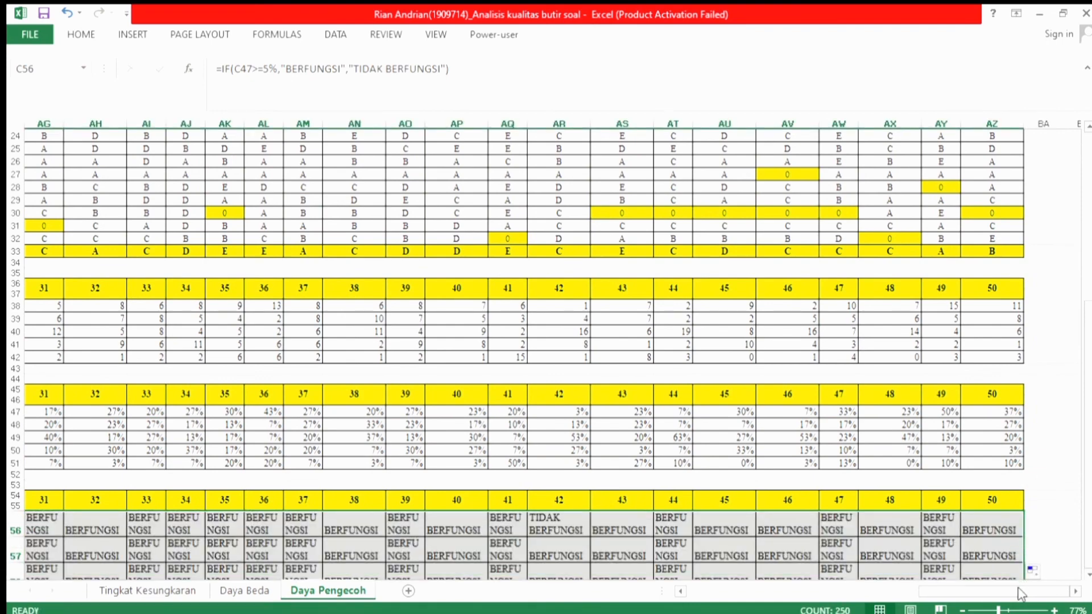
drag(1019, 589, 739, 592)
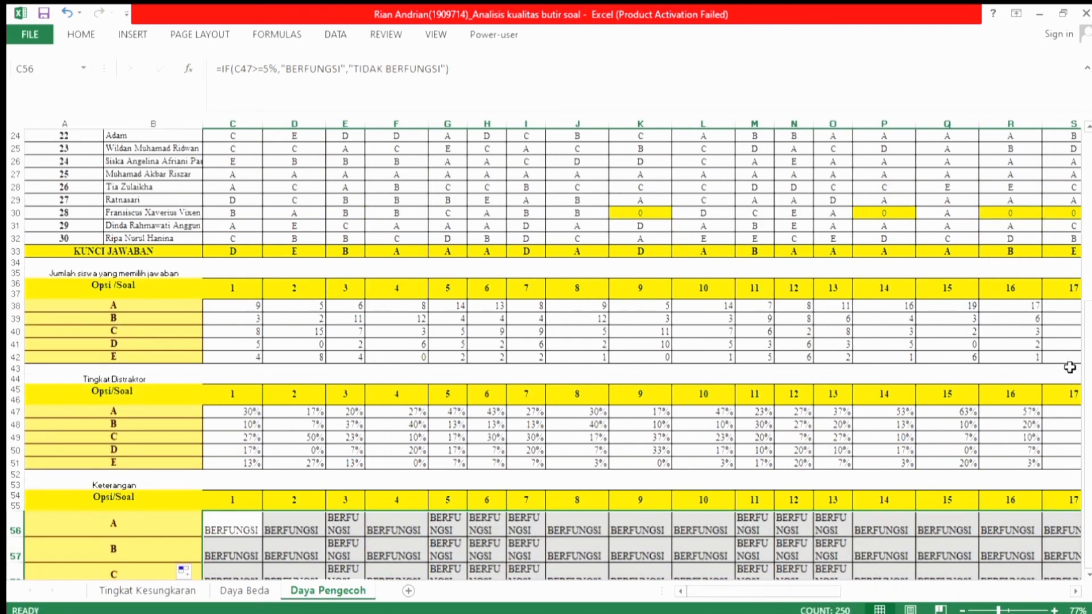
scroll(1087, 575, down, 3)
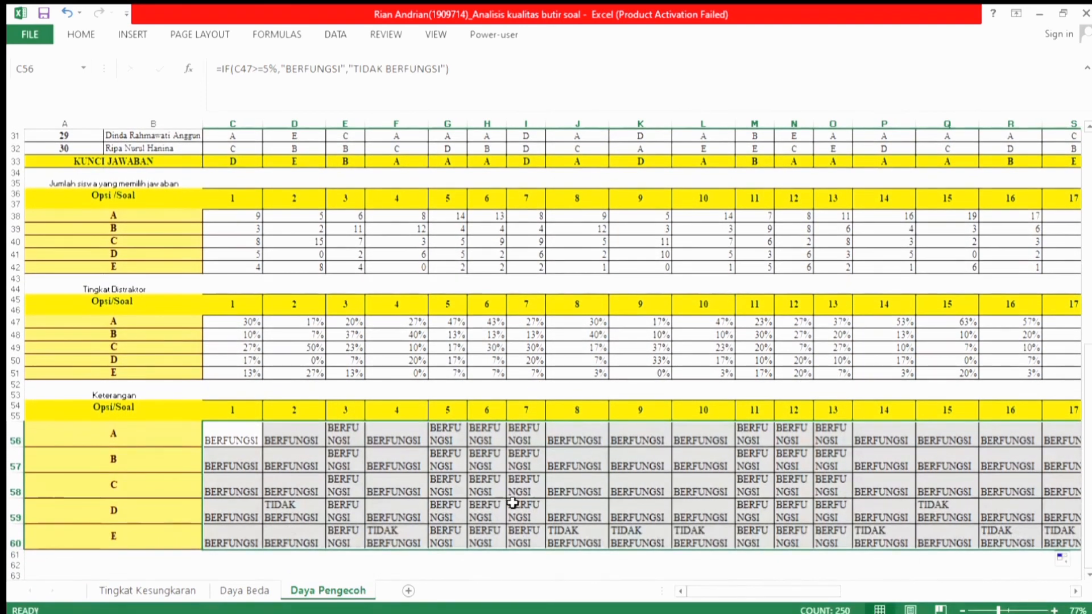
click(397, 339)
click(419, 463)
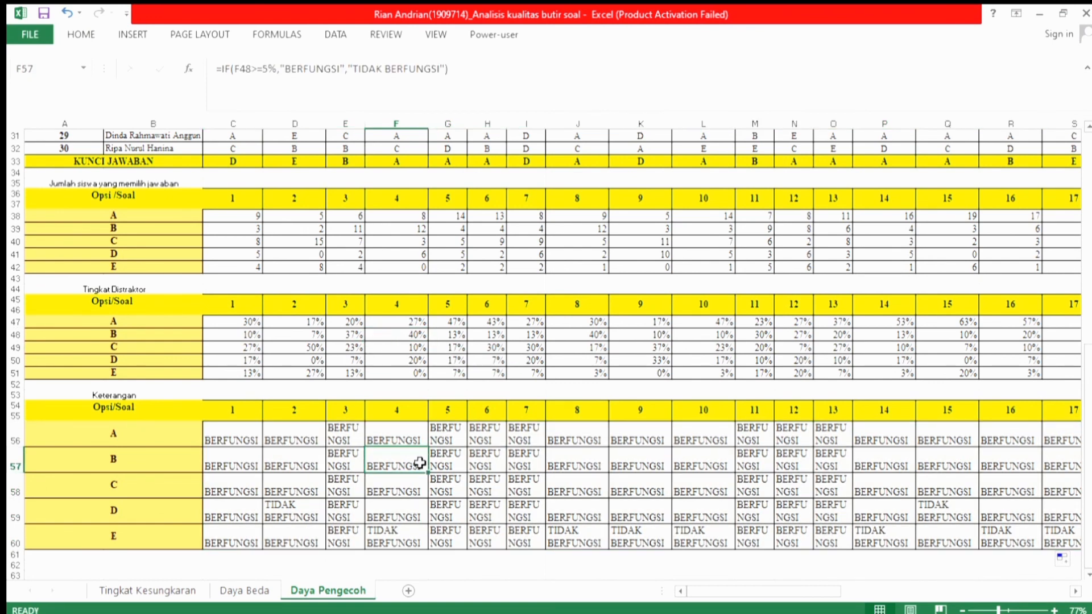